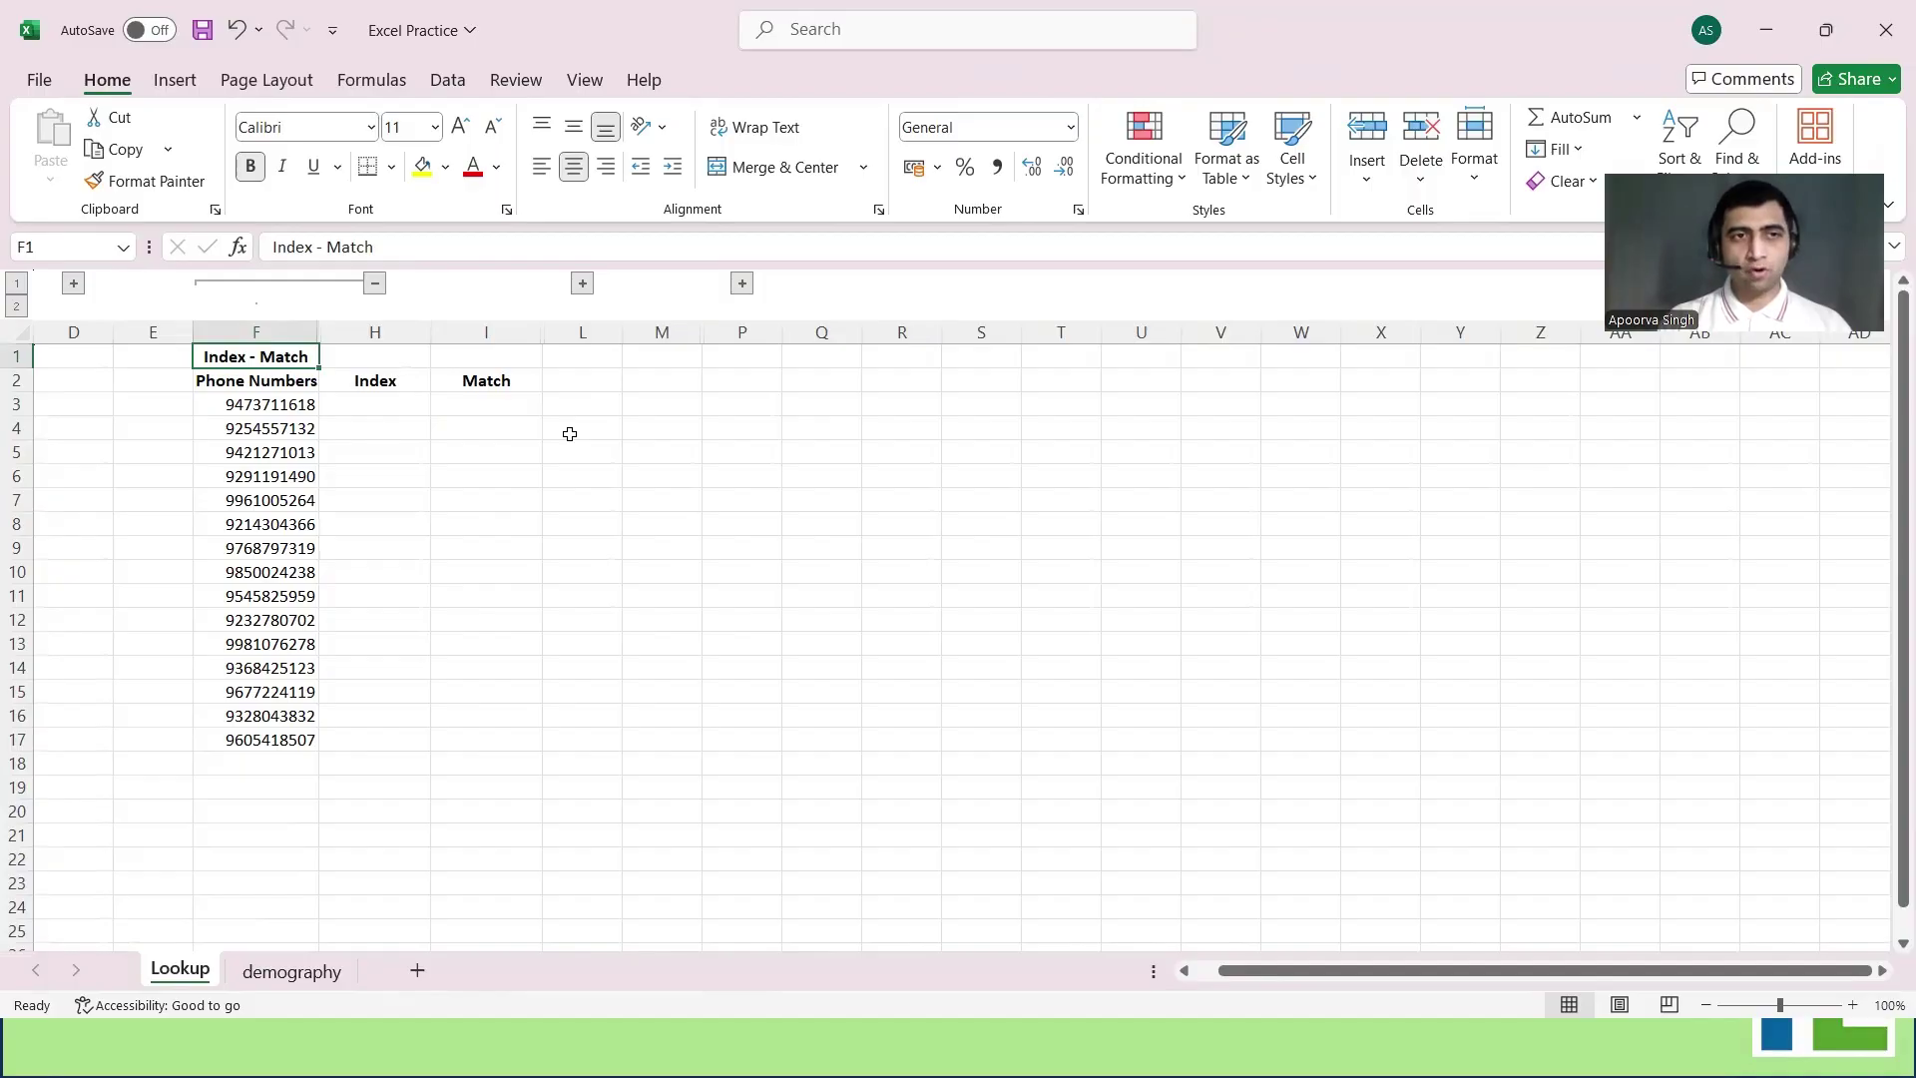
Examine the Phone Number column on the demography sheet from its header, and return to the Lookup sheet
left_click(301, 972)
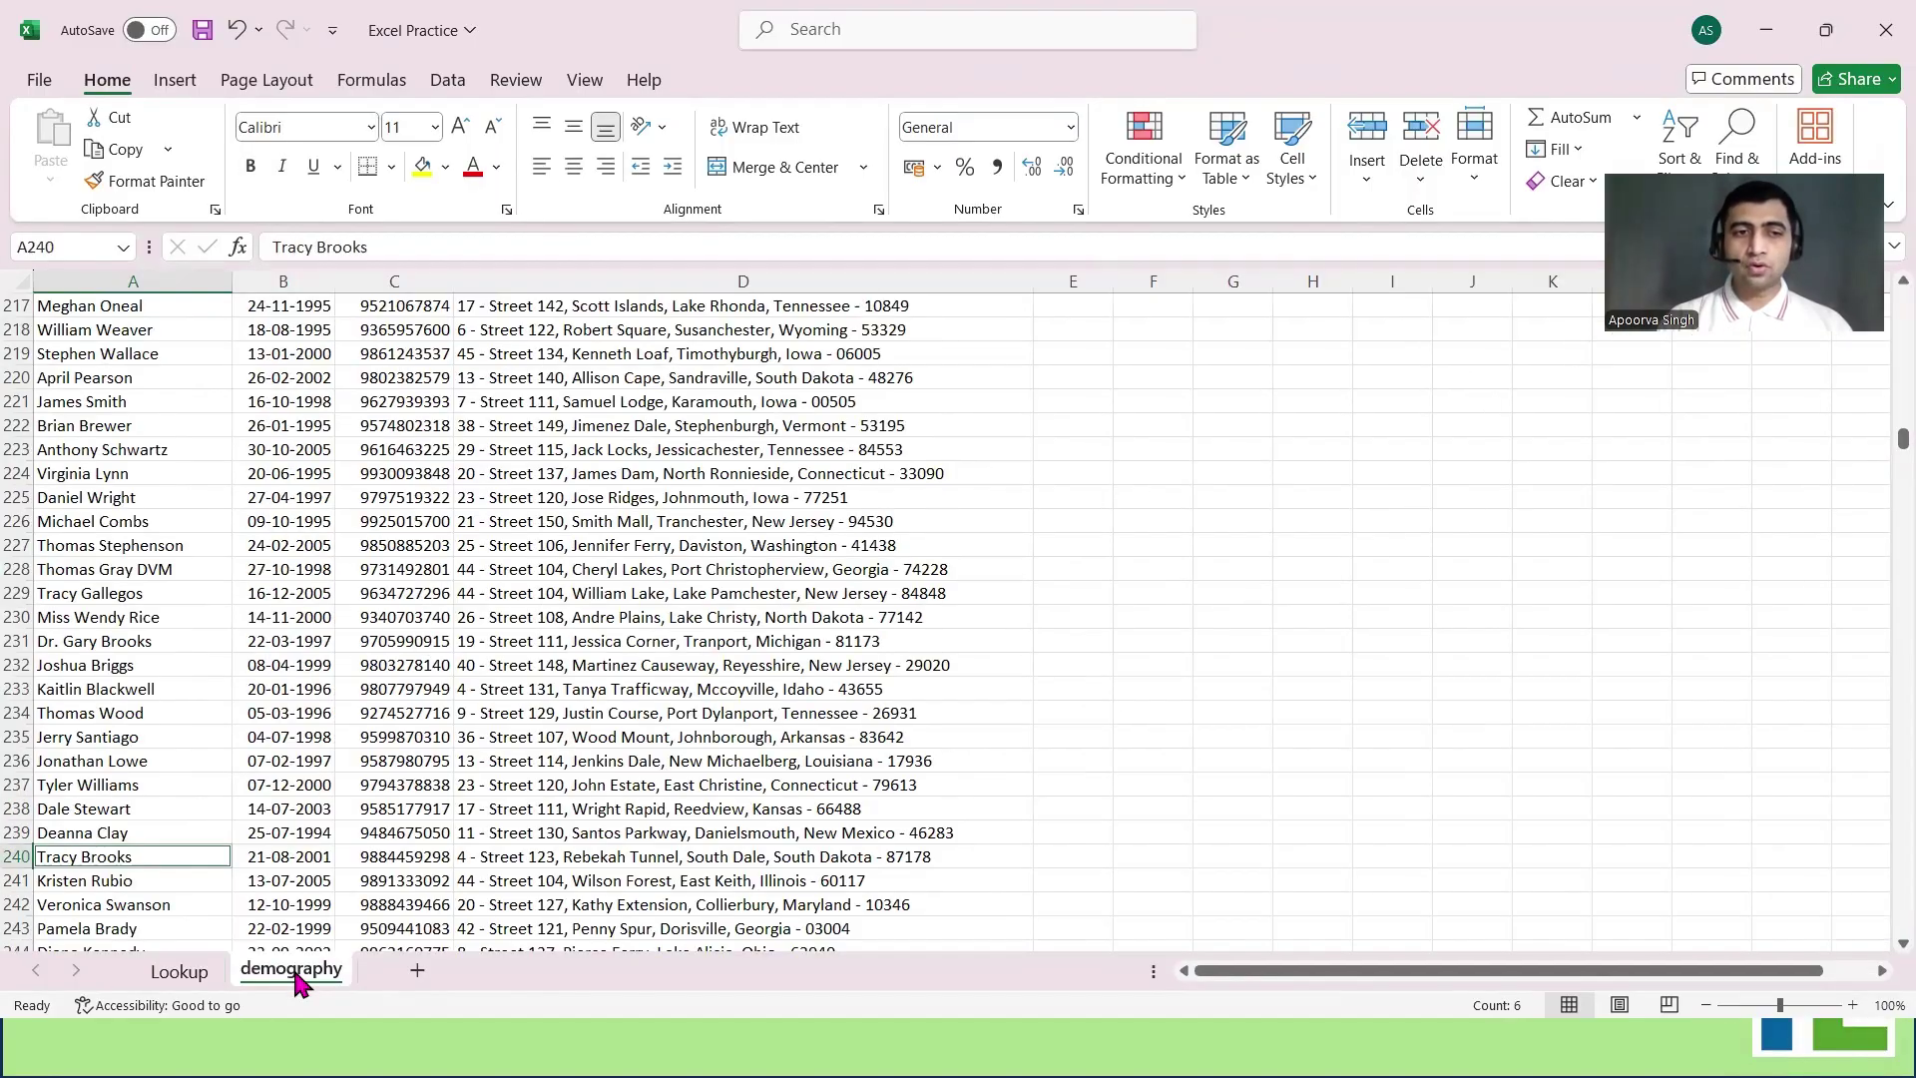
left_click(368, 473)
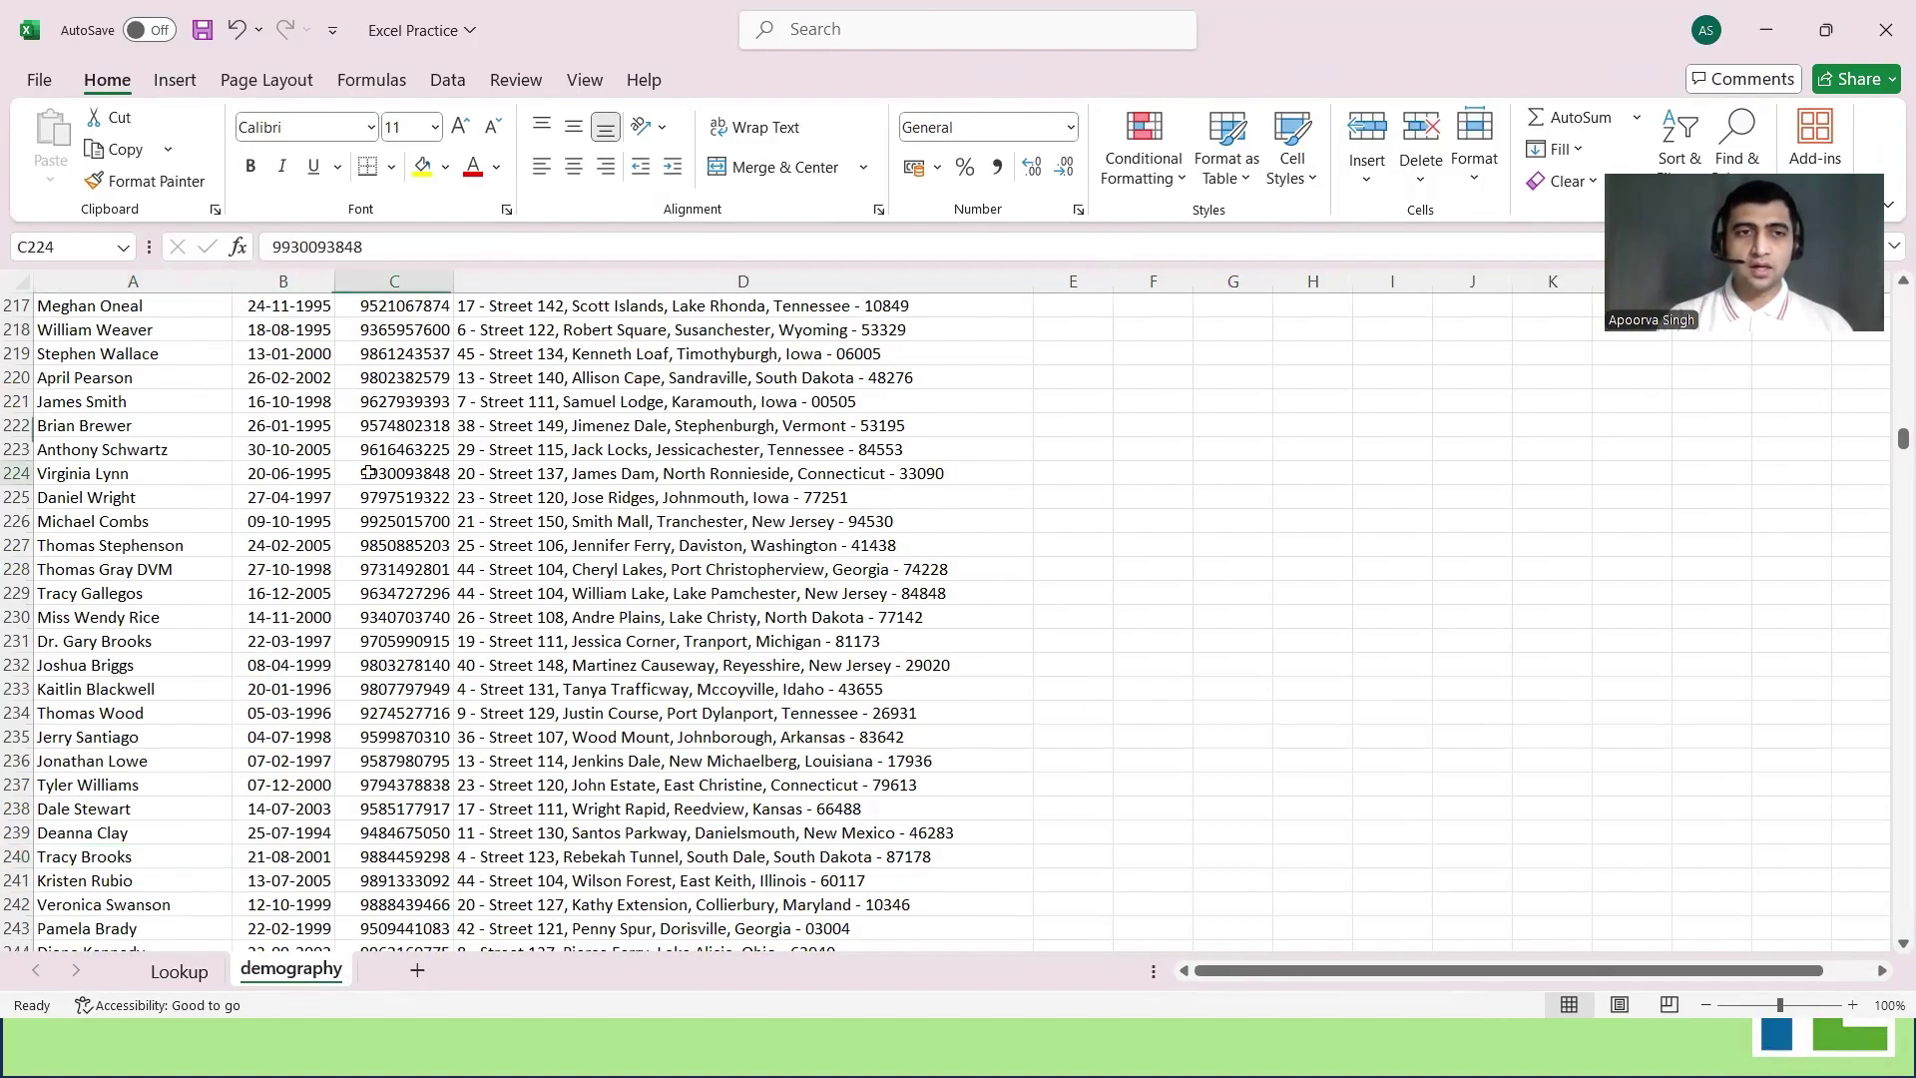
key("ctrl+Up")
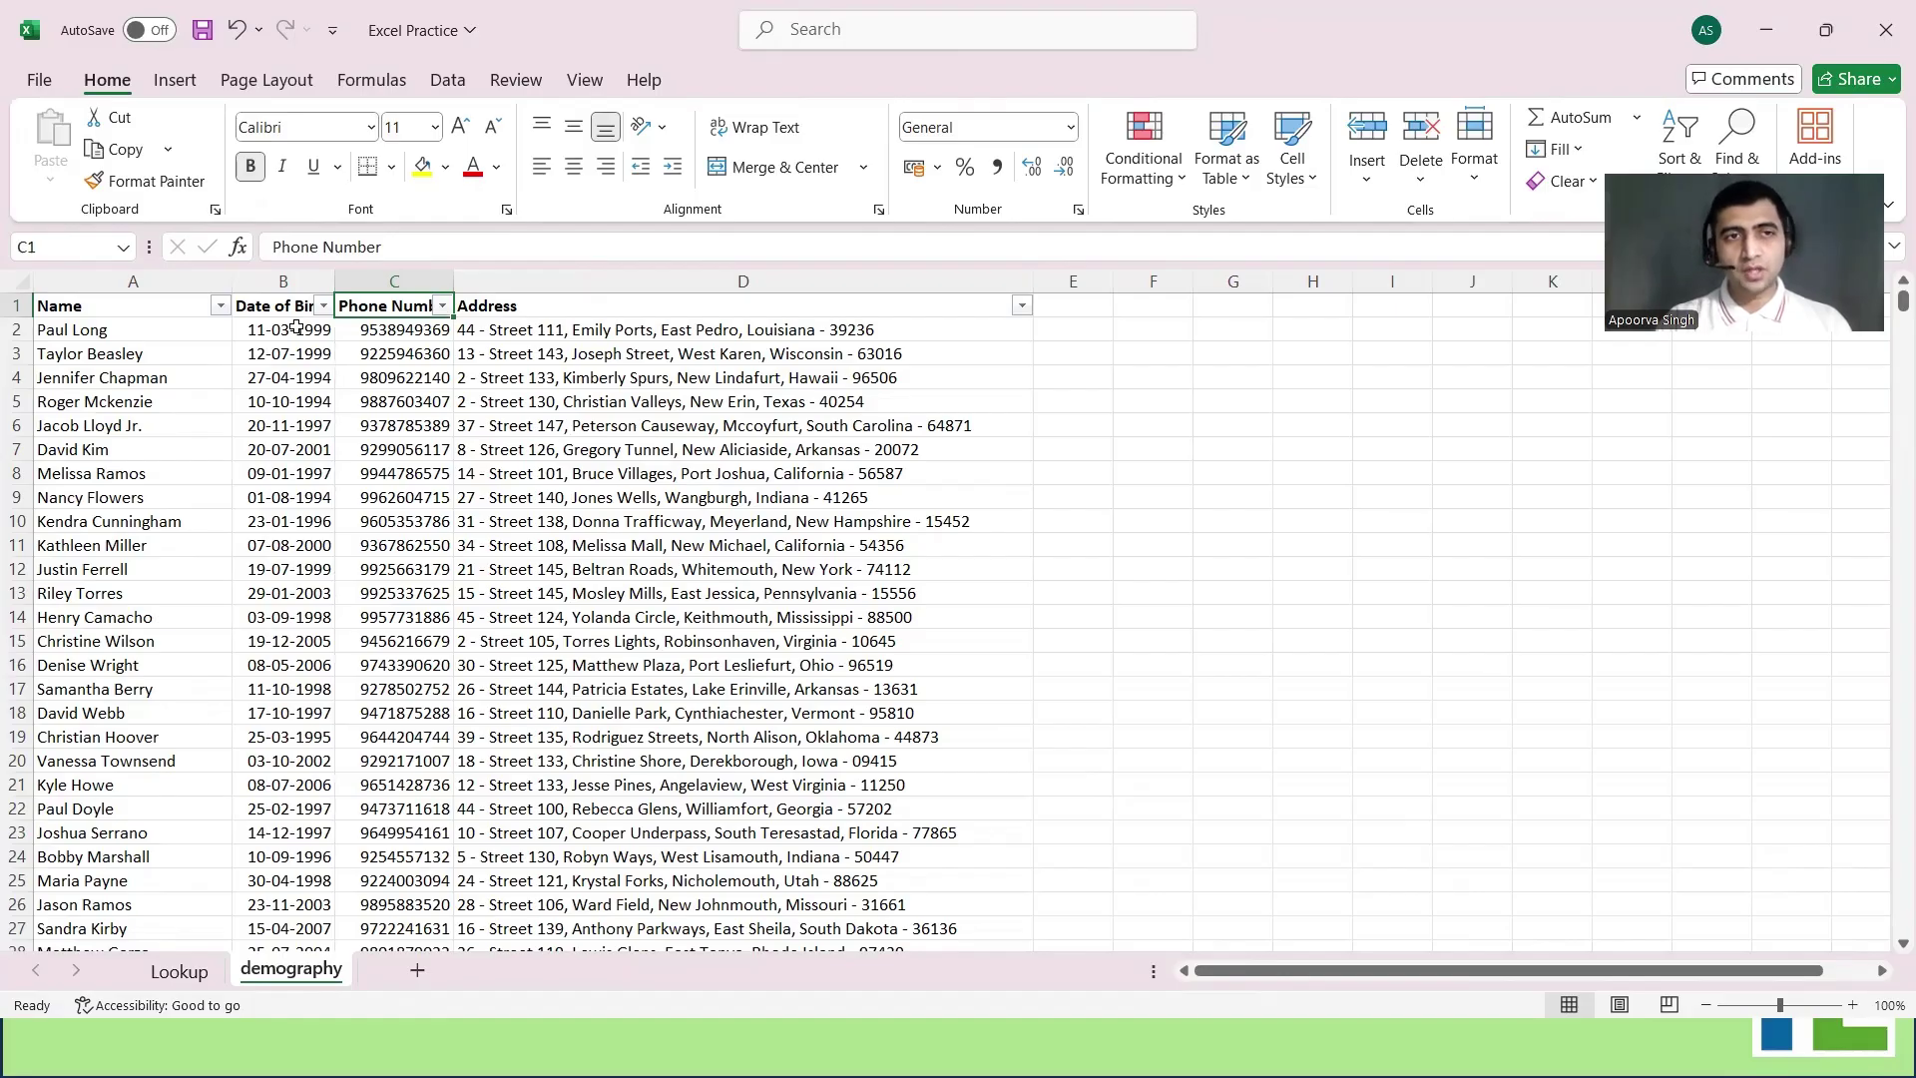
left_click(423, 278)
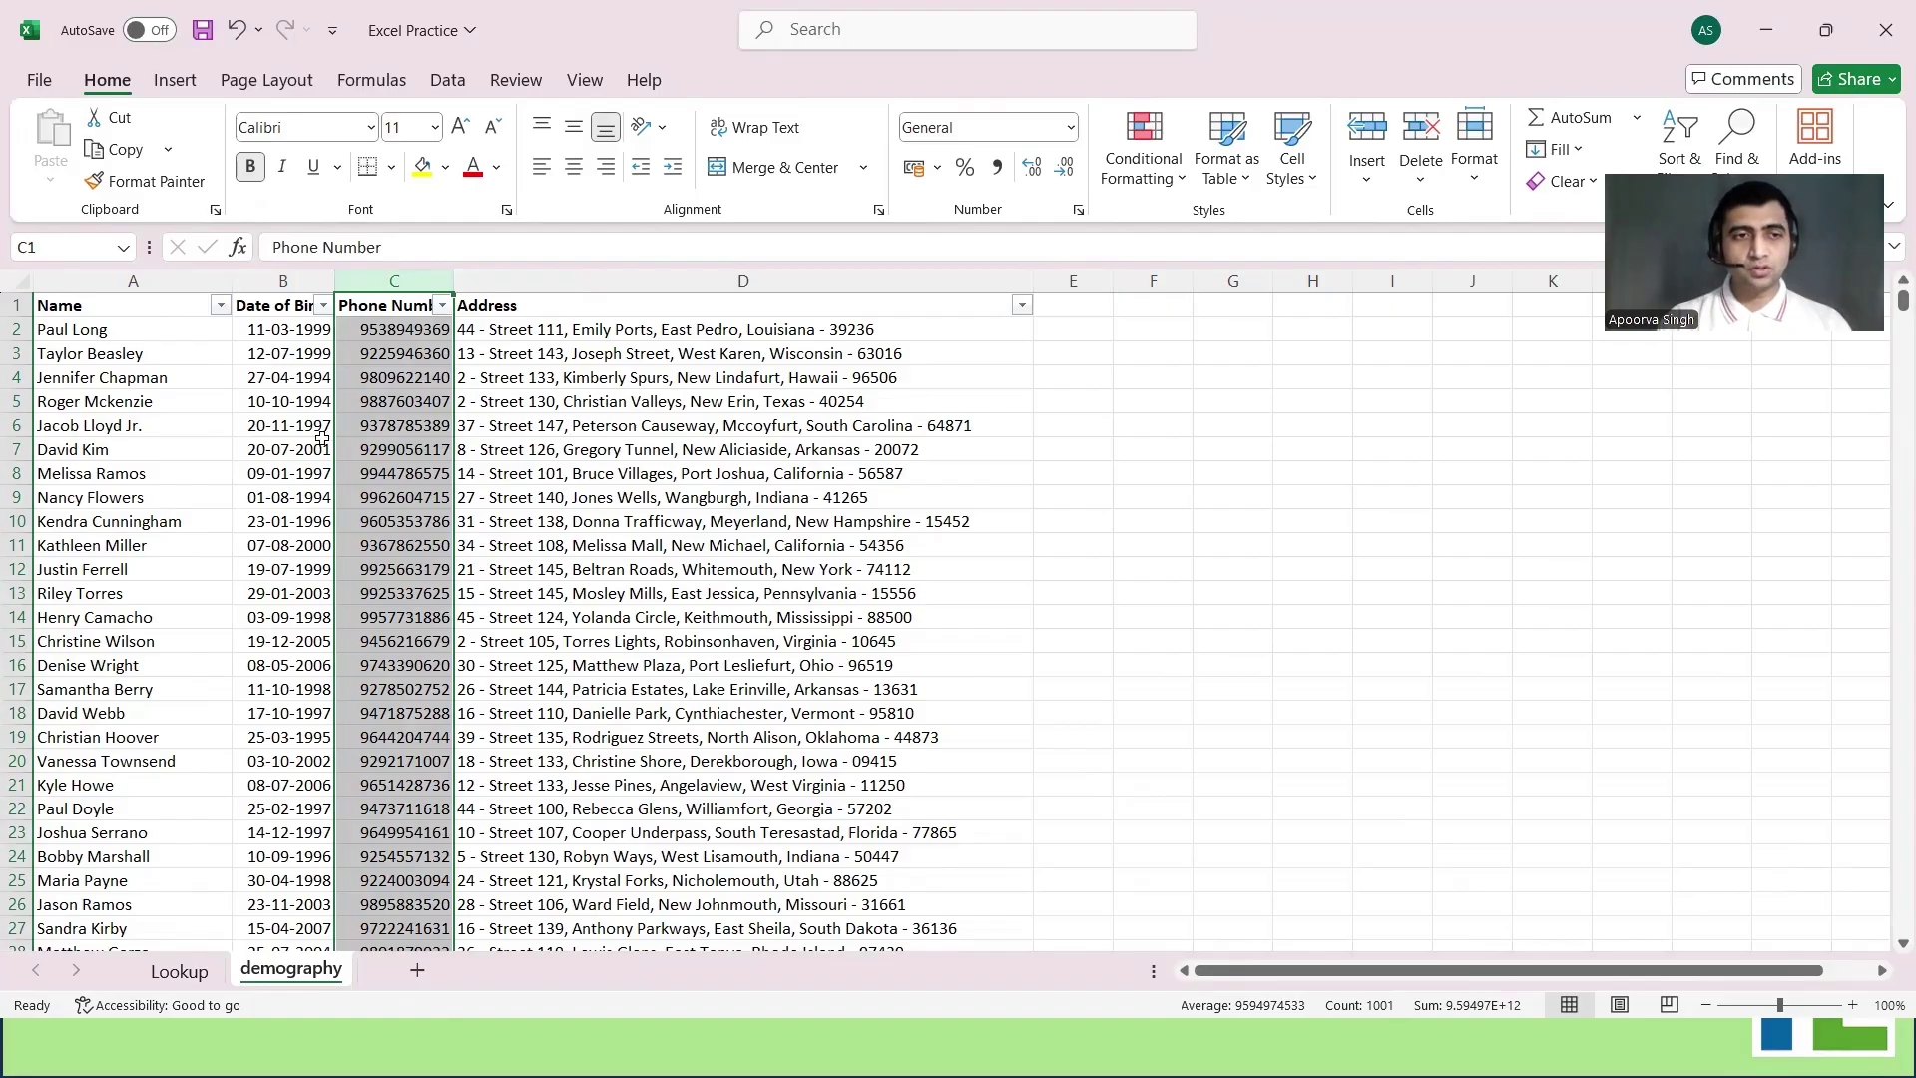
left_click(232, 970)
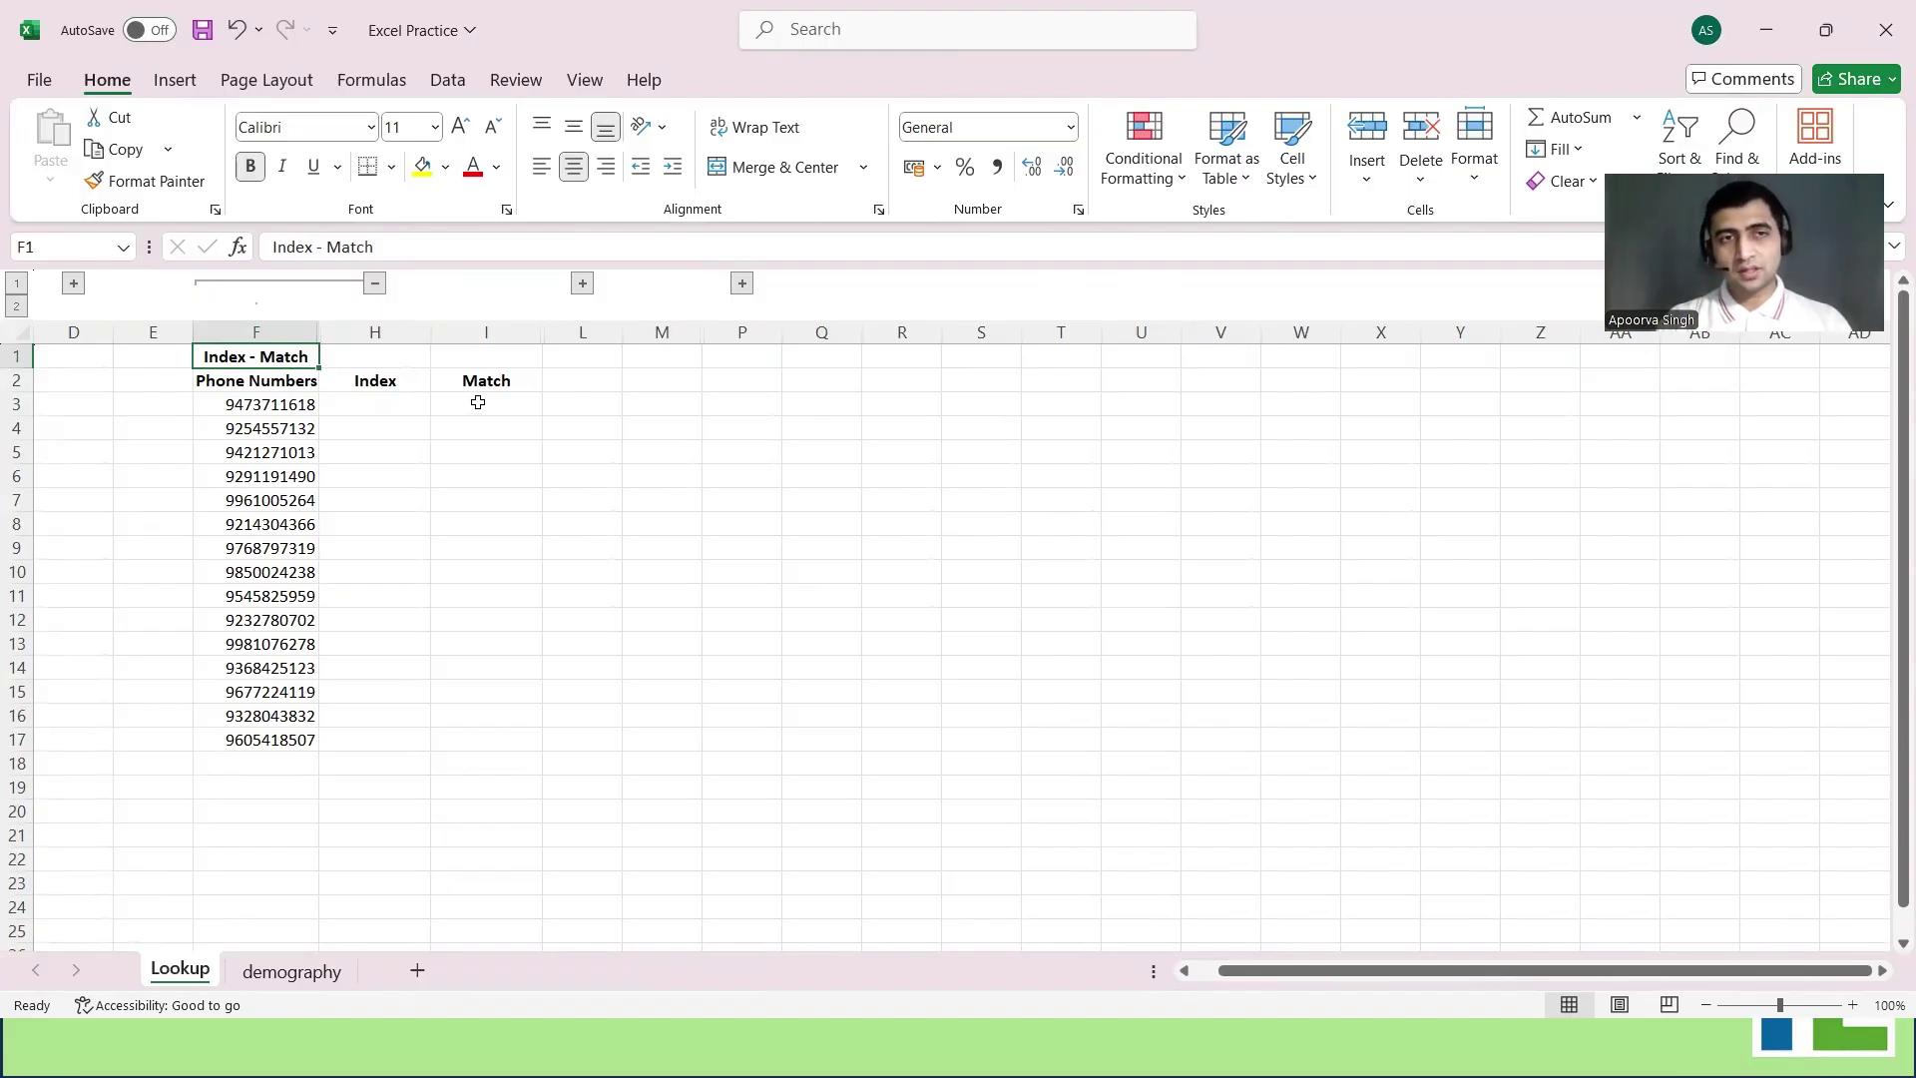
Enter the heading "Combination" in cell L2 of the Lookup sheet, beside the Match column
left_click(602, 386)
type("Combination")
key("Return")
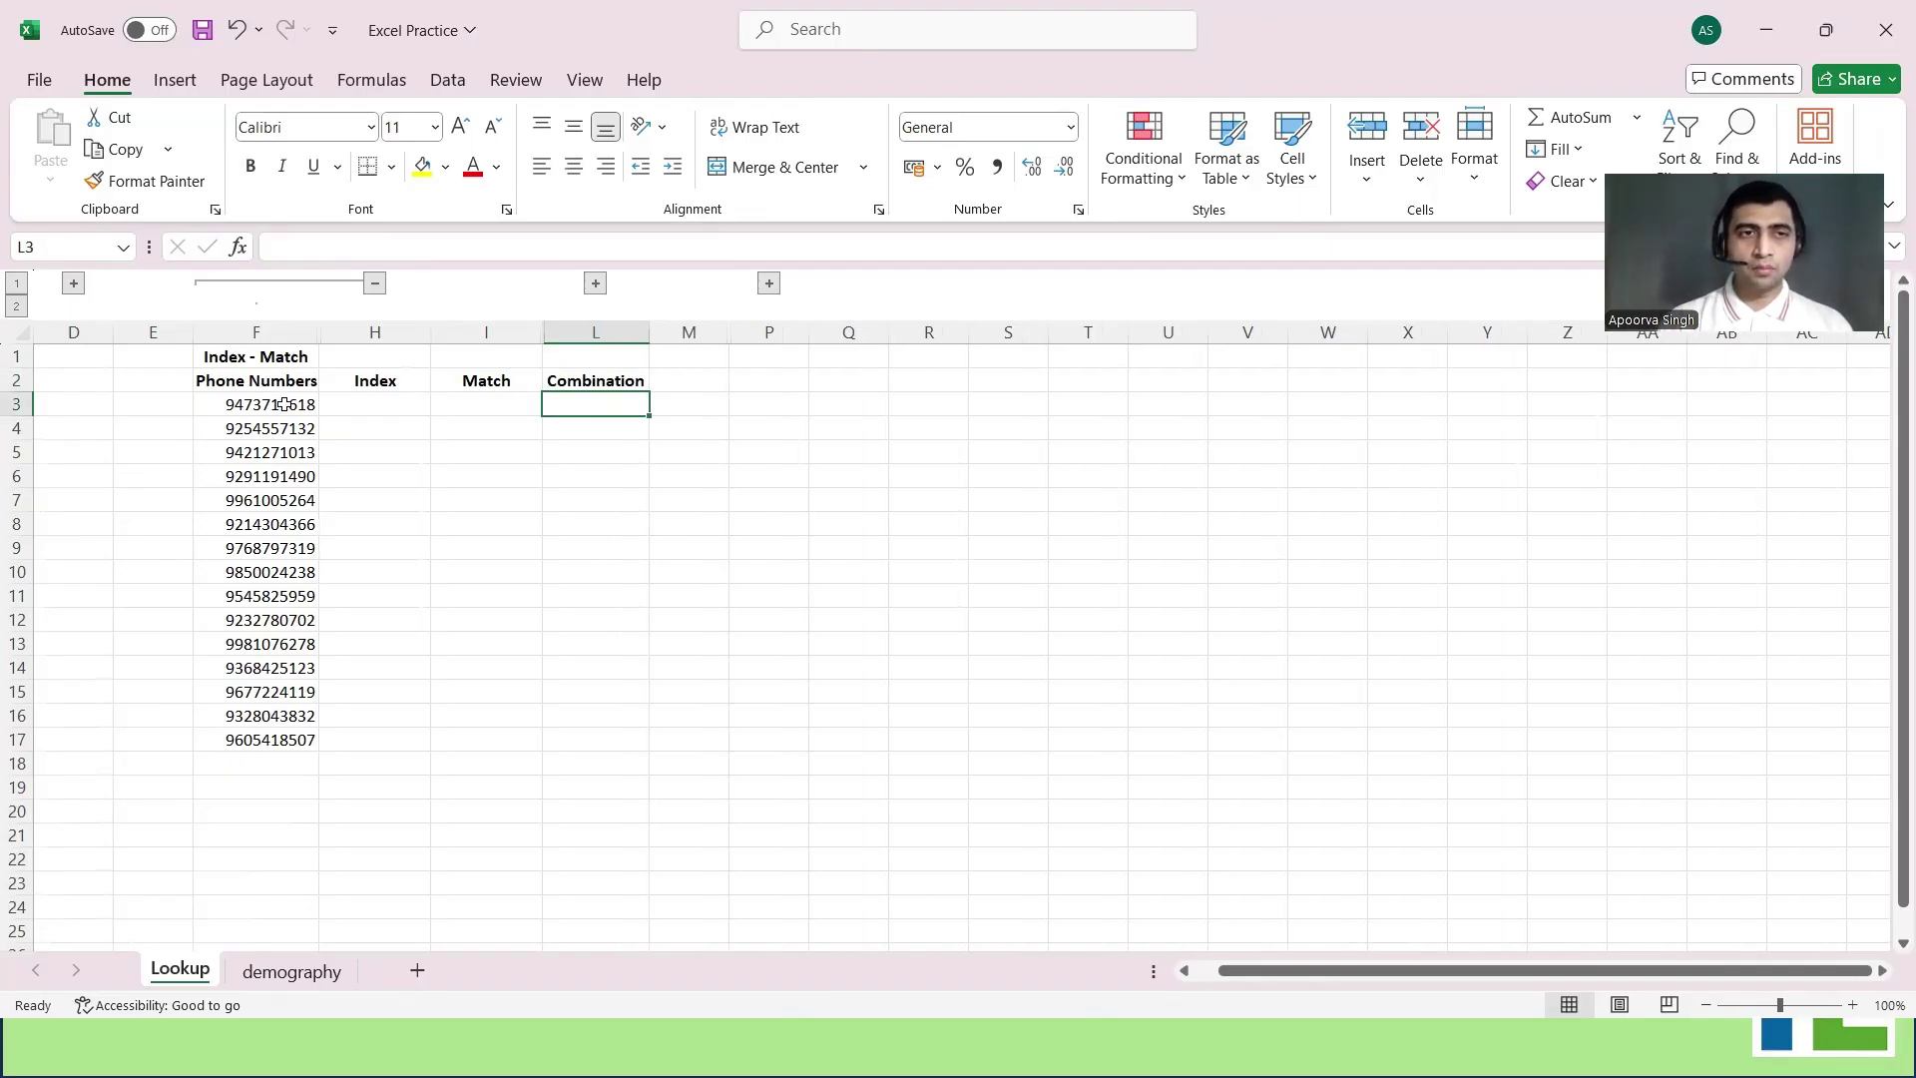
Enter =MATCH(F3,demography!C:C,0) in cell I3 to find the first phone number's row with an exact match
left_click(284, 404)
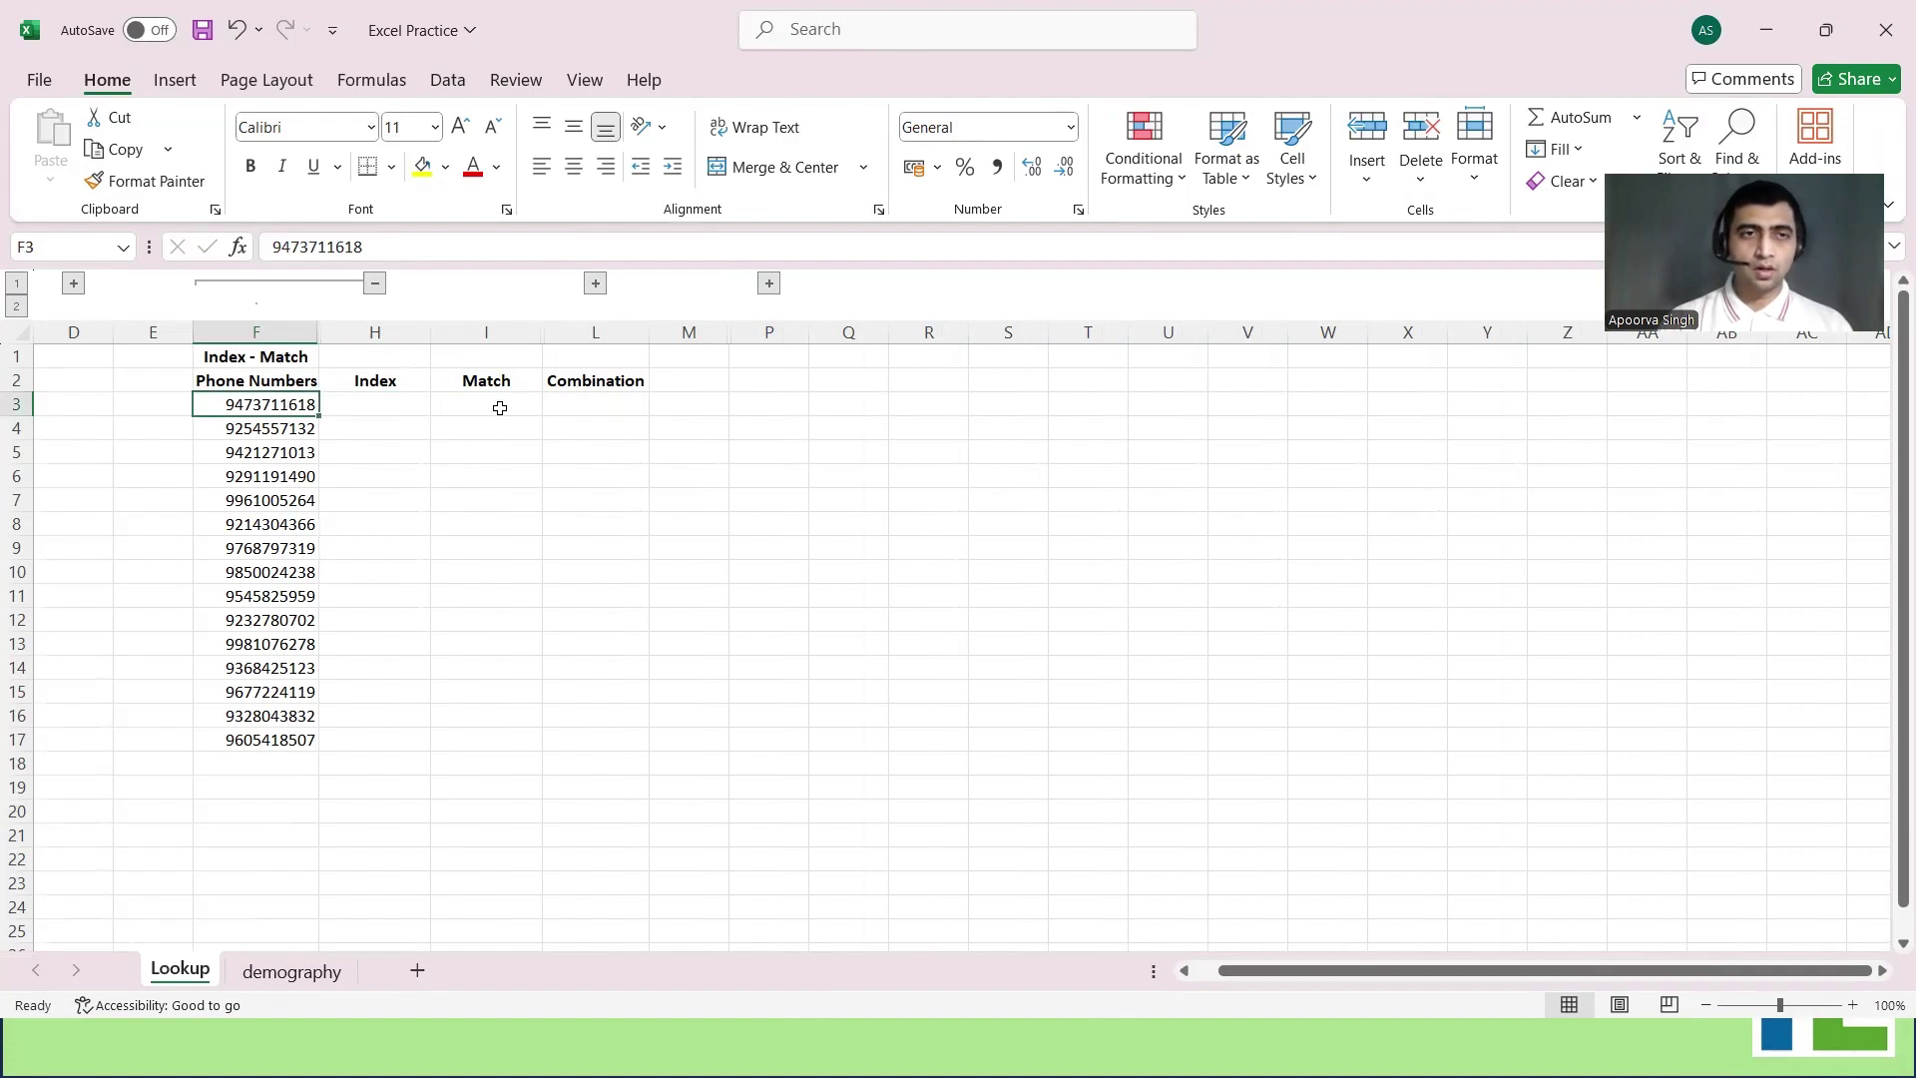
left_click(500, 406)
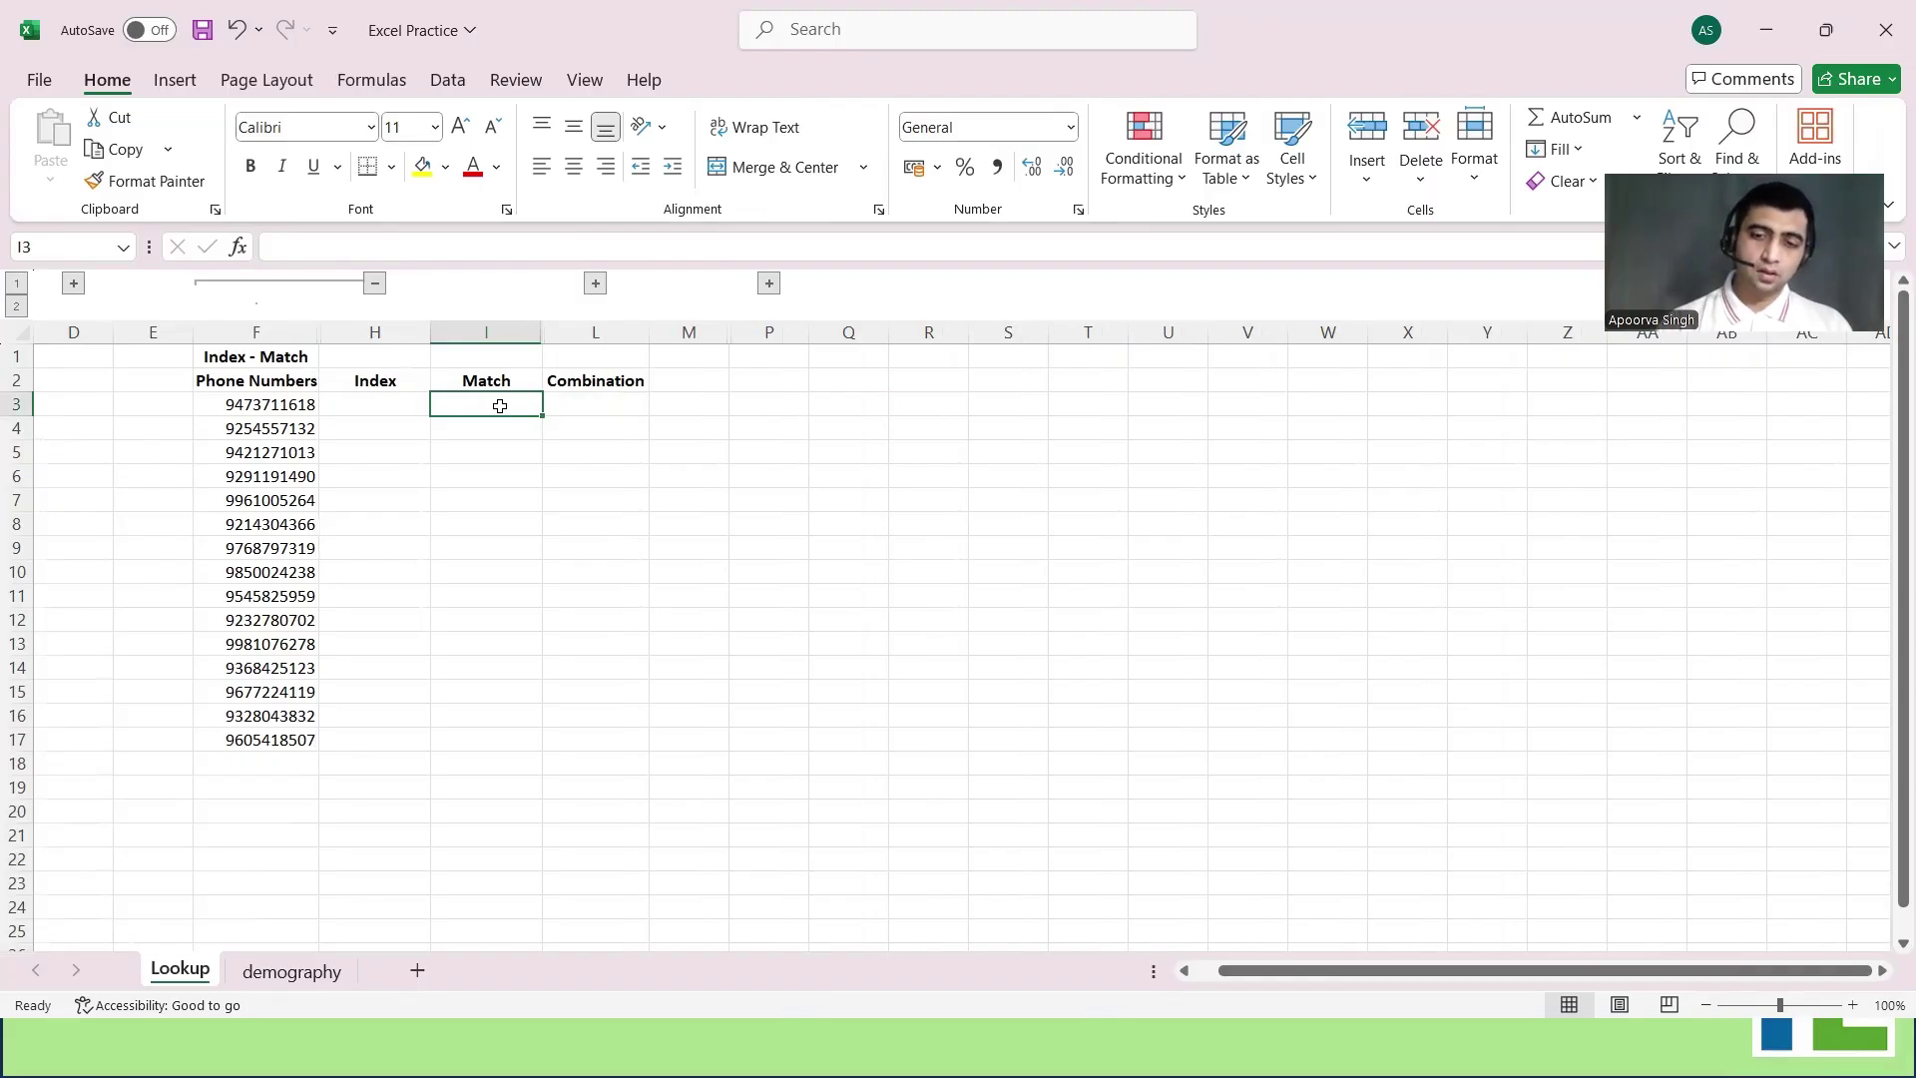
double_click(500, 407)
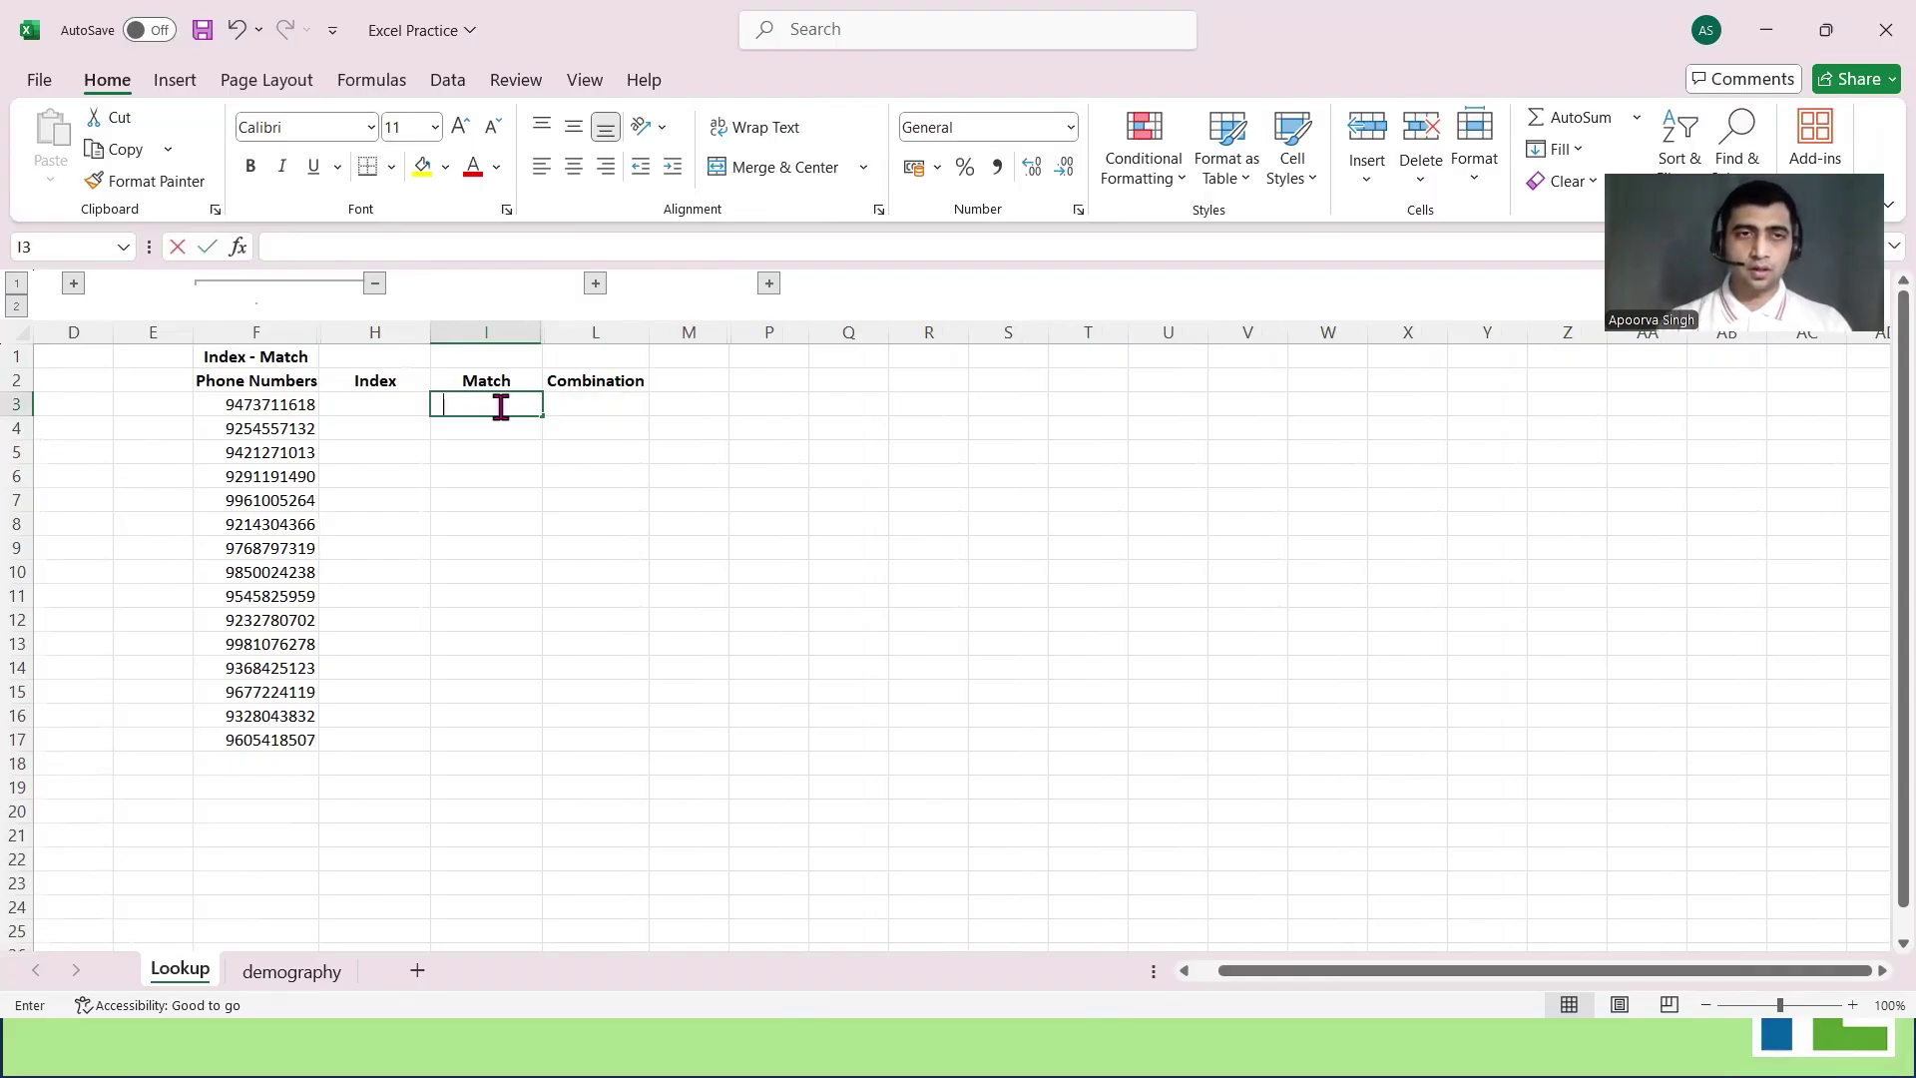
type("=")
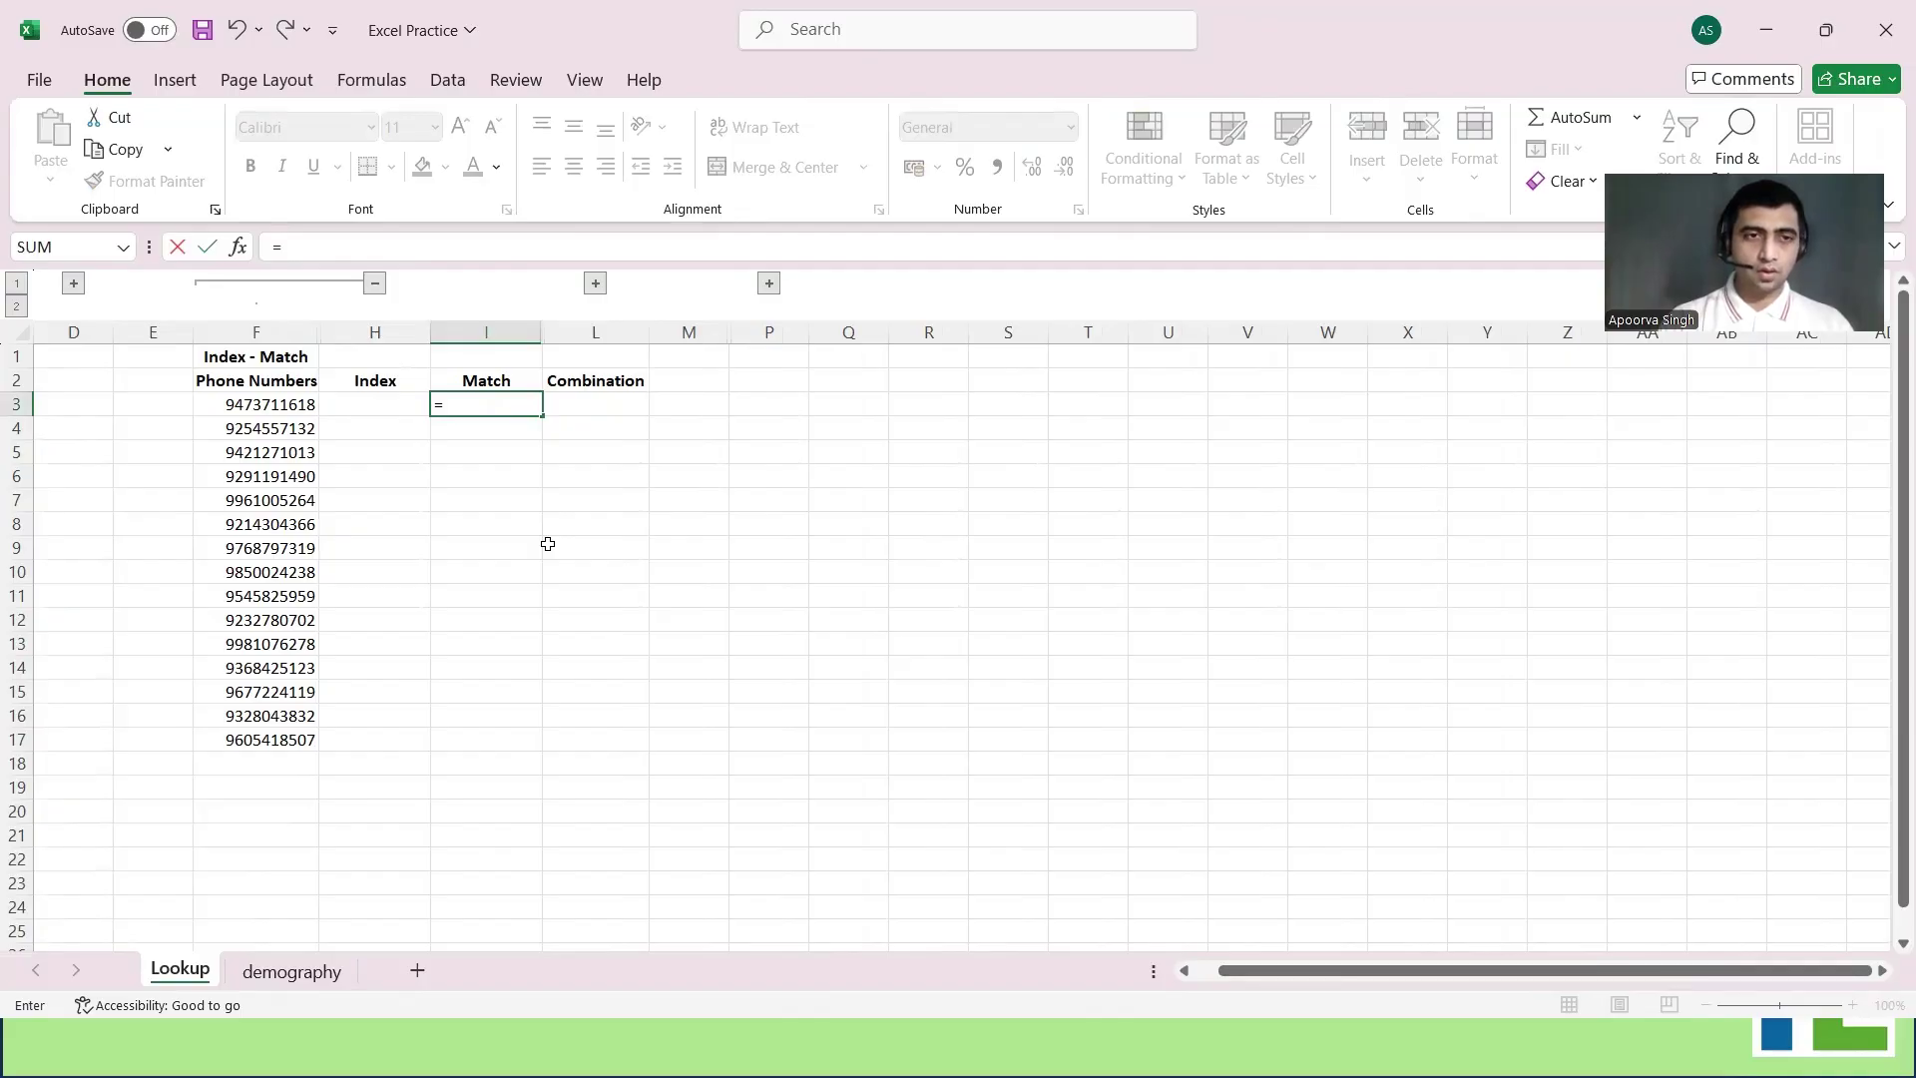
left_click(292, 970)
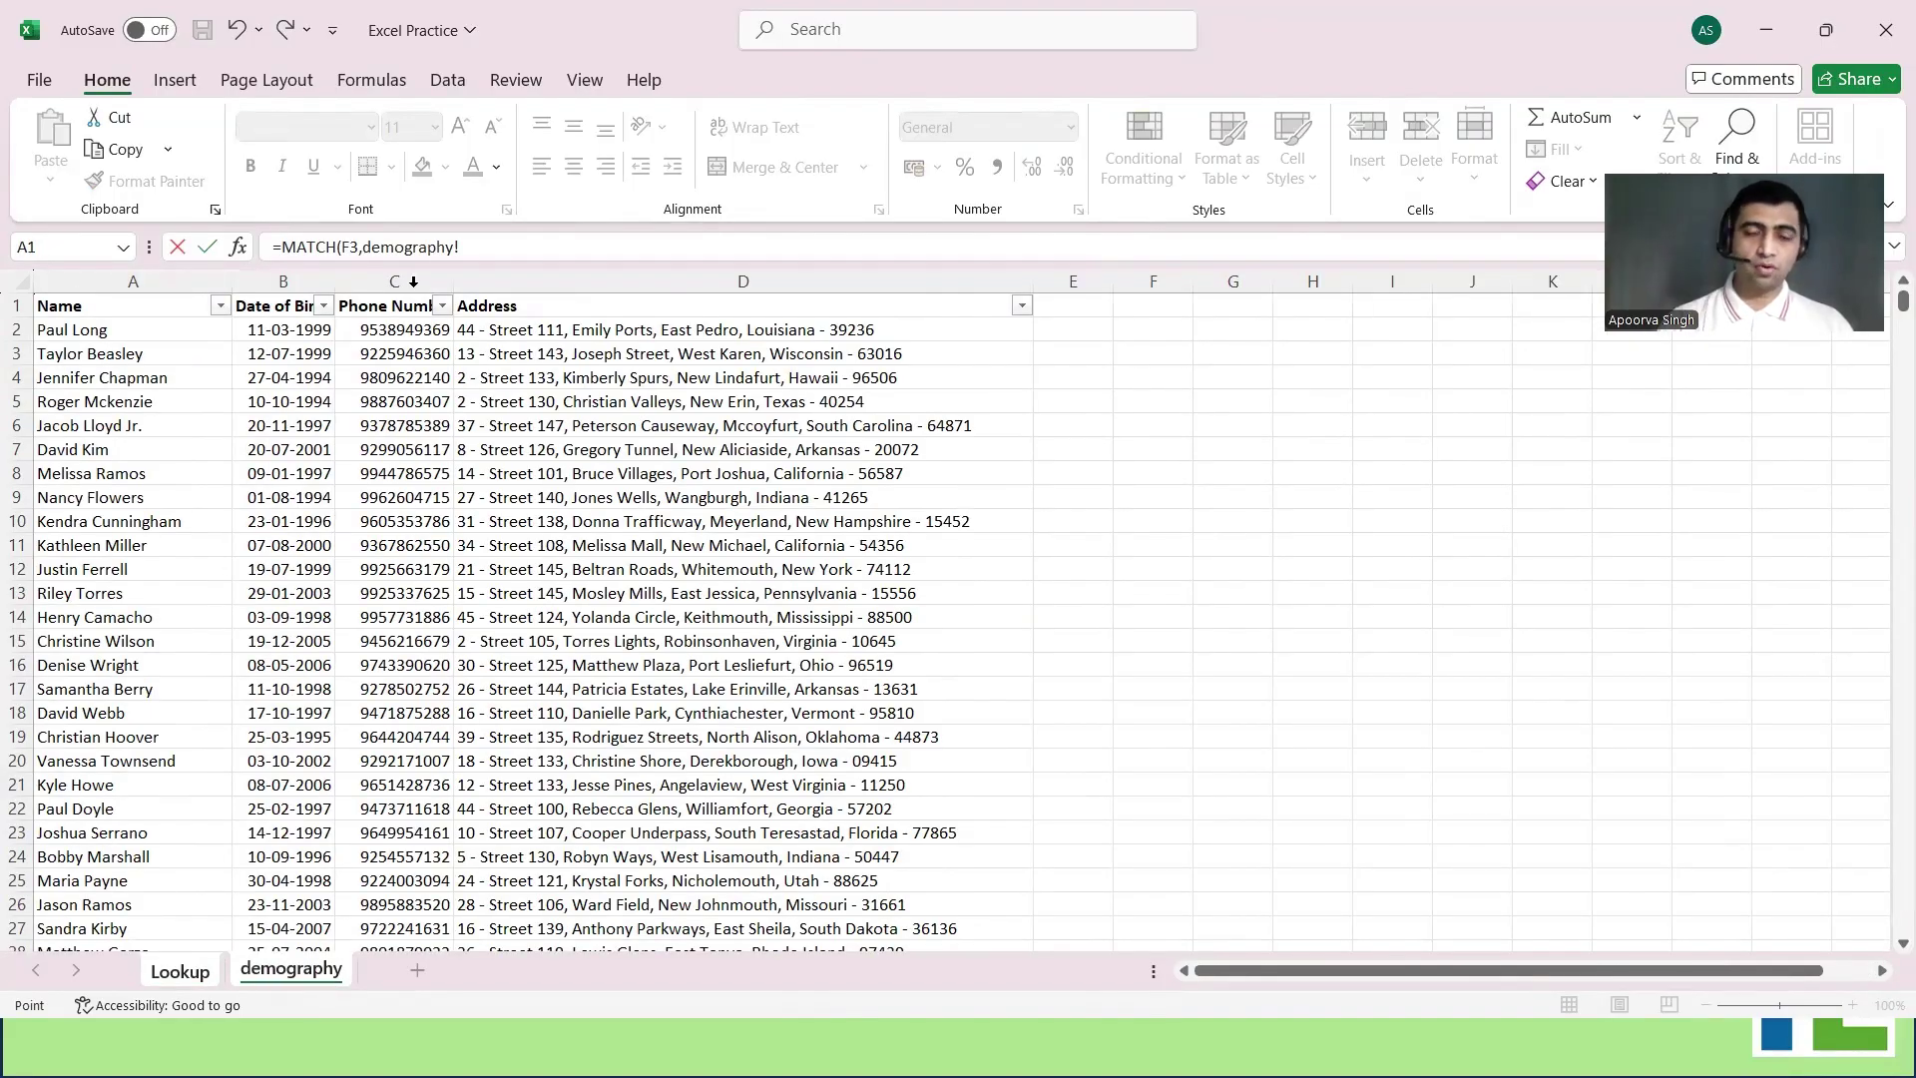
left_click(413, 283)
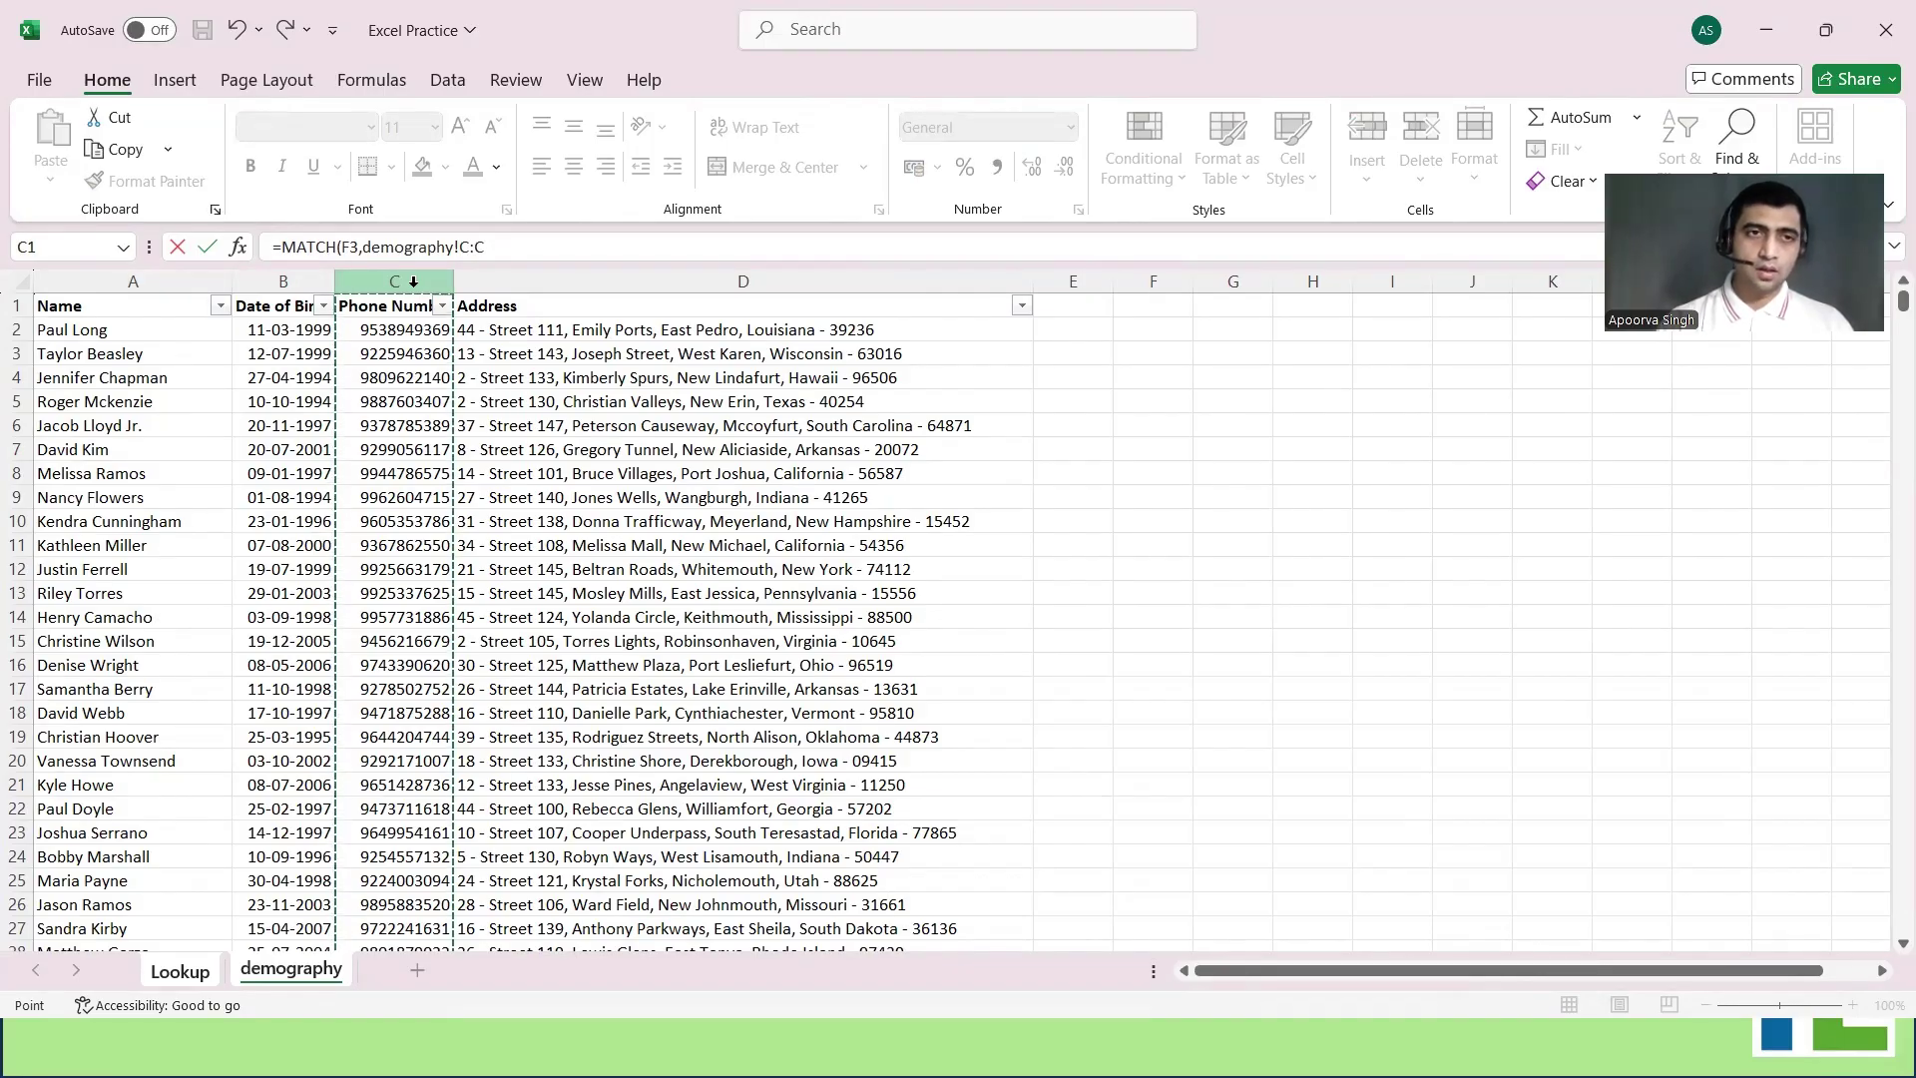
type(",")
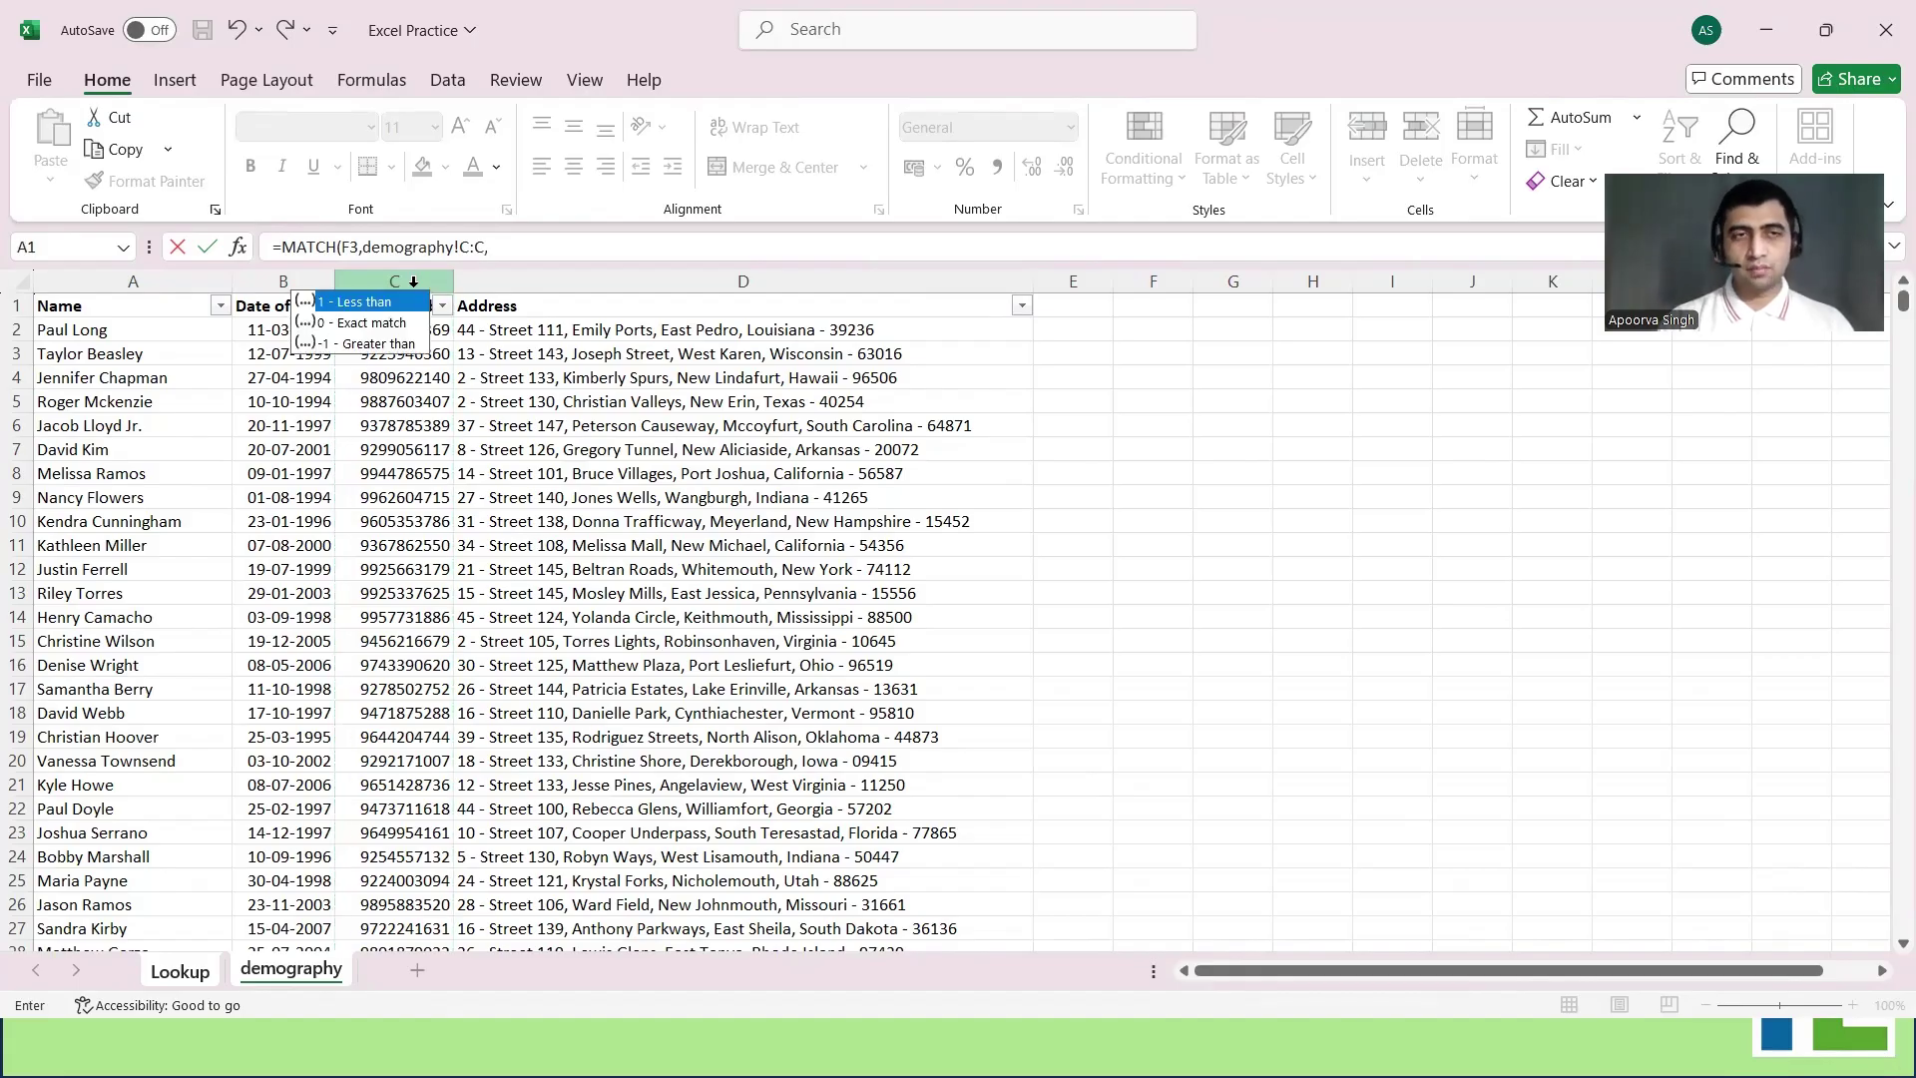
type("0)")
key("Return")
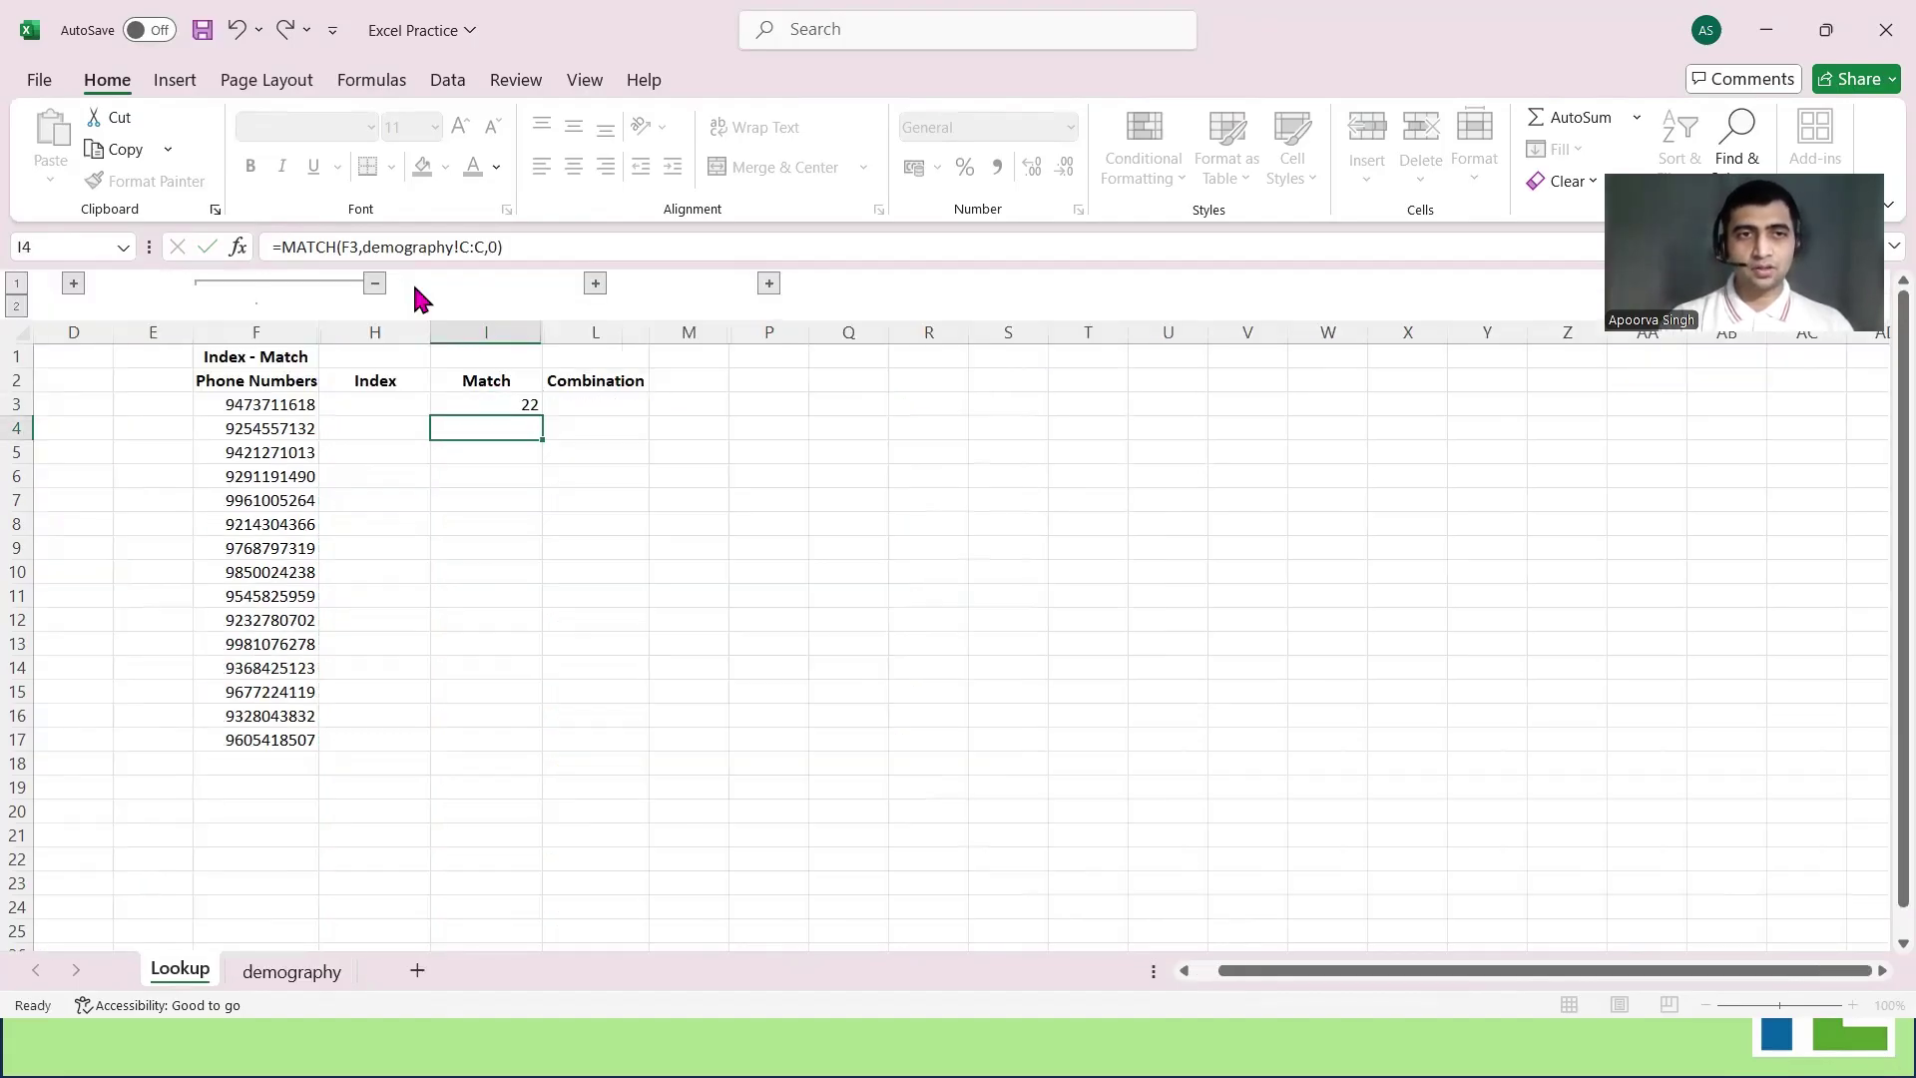
Check the first match by searching the demography sheet for the phone number from F3 and inspecting its row, and return to the Lookup sheet
key("Up")
key("Left")
key("Left")
key("Right")
key("Right")
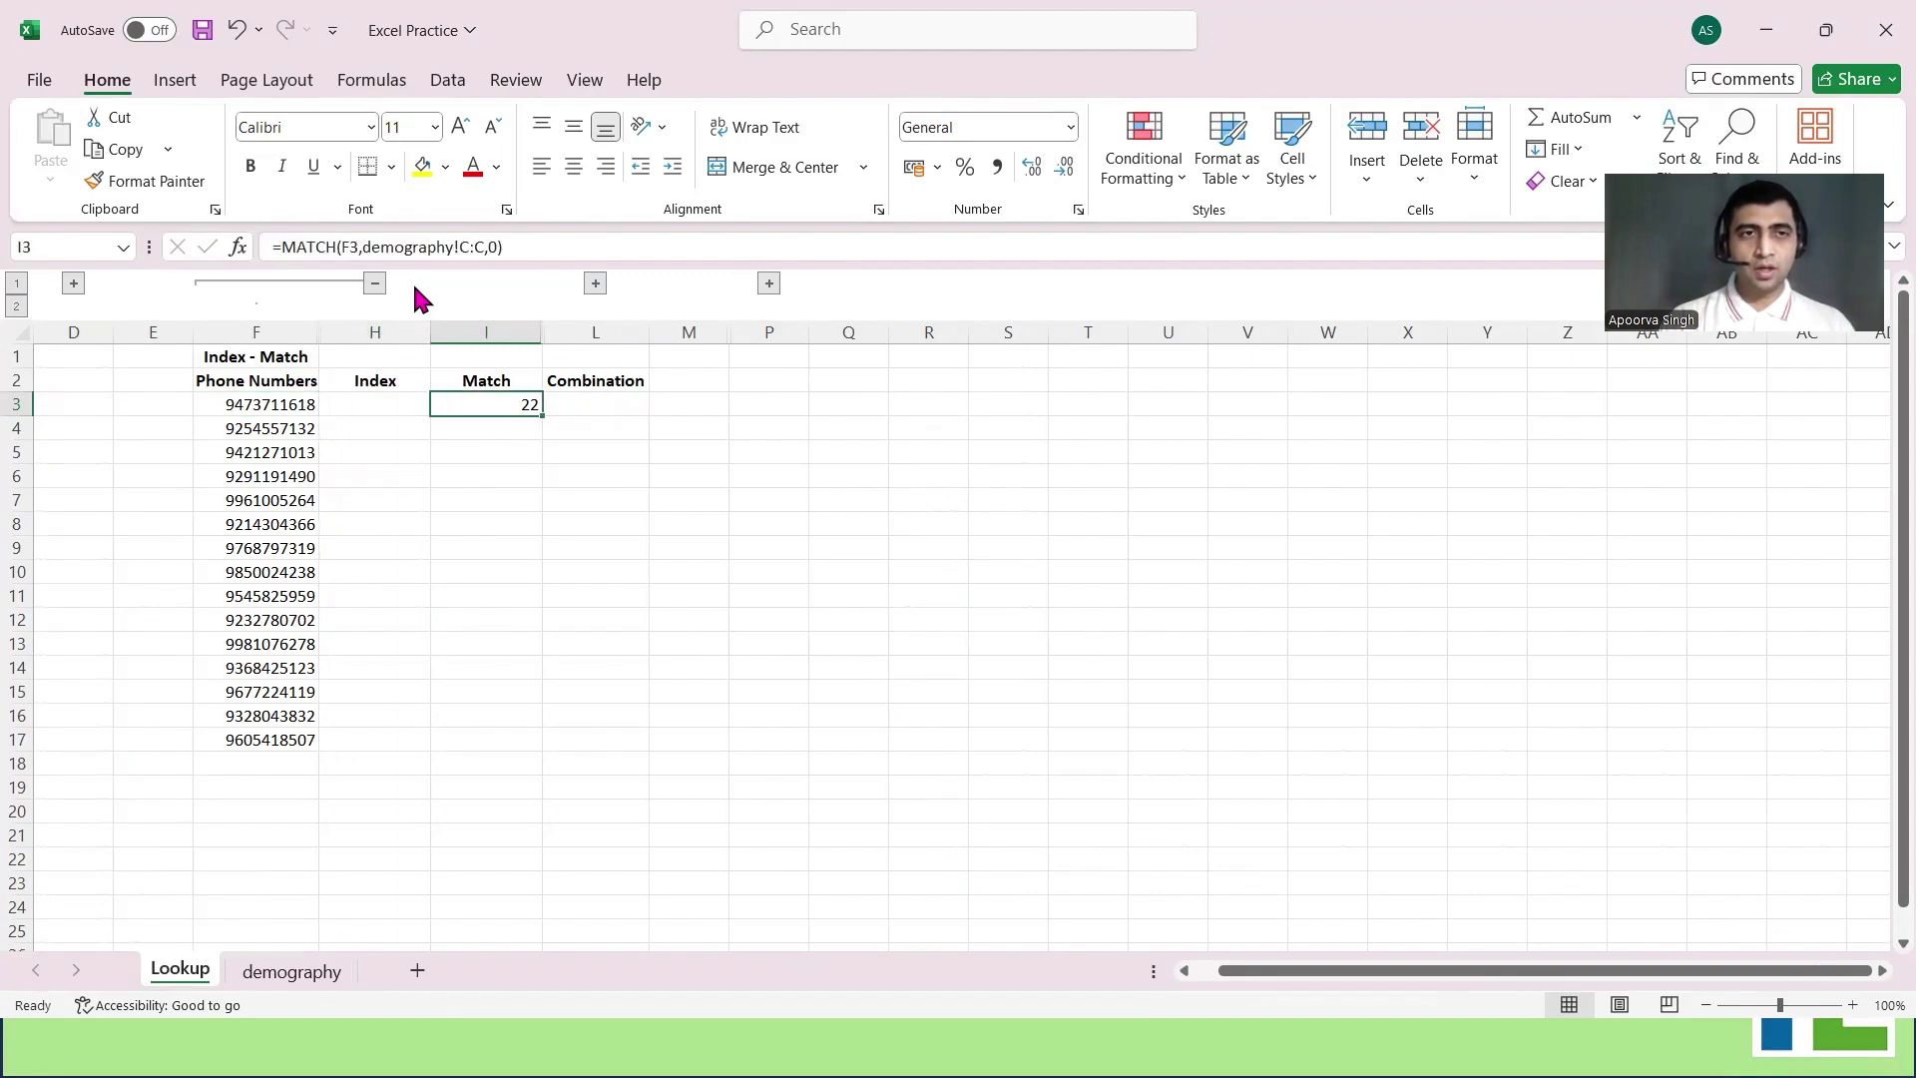
key("Left")
key("Left")
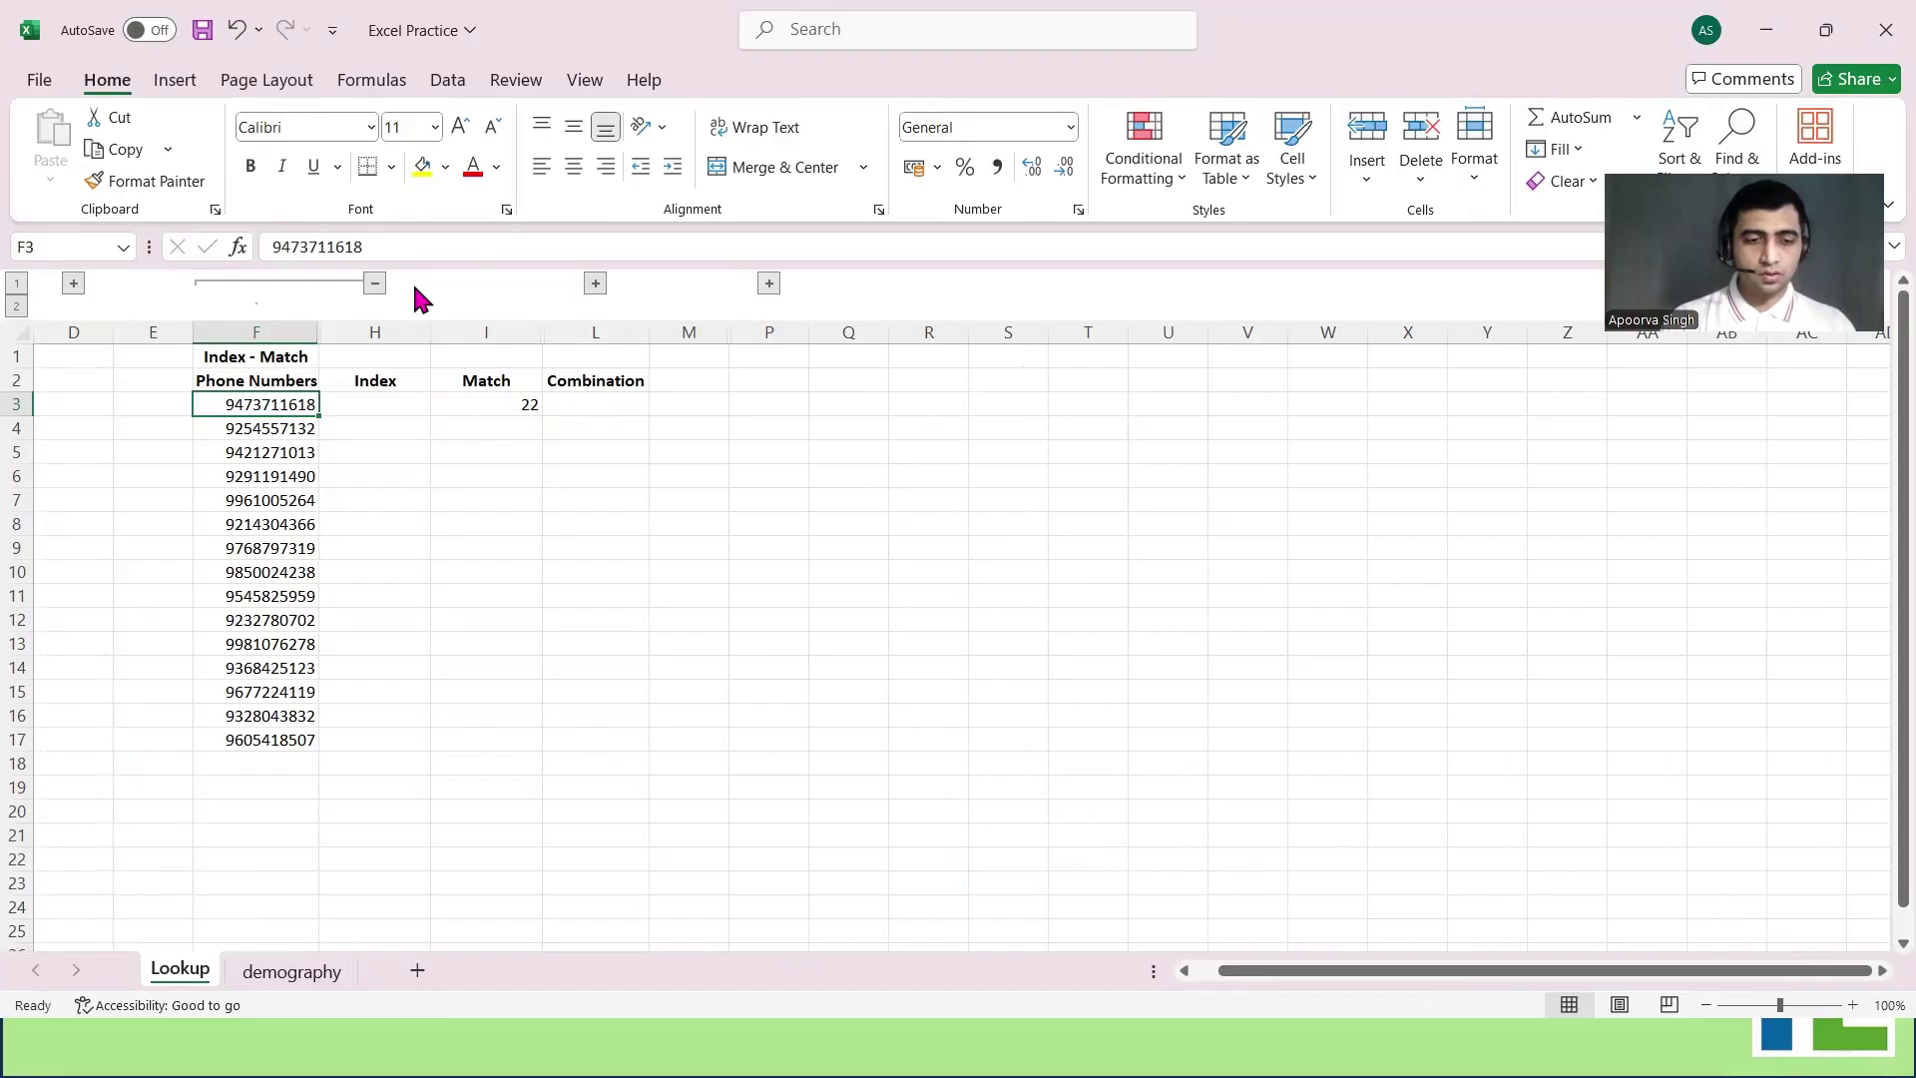
key("ctrl+c")
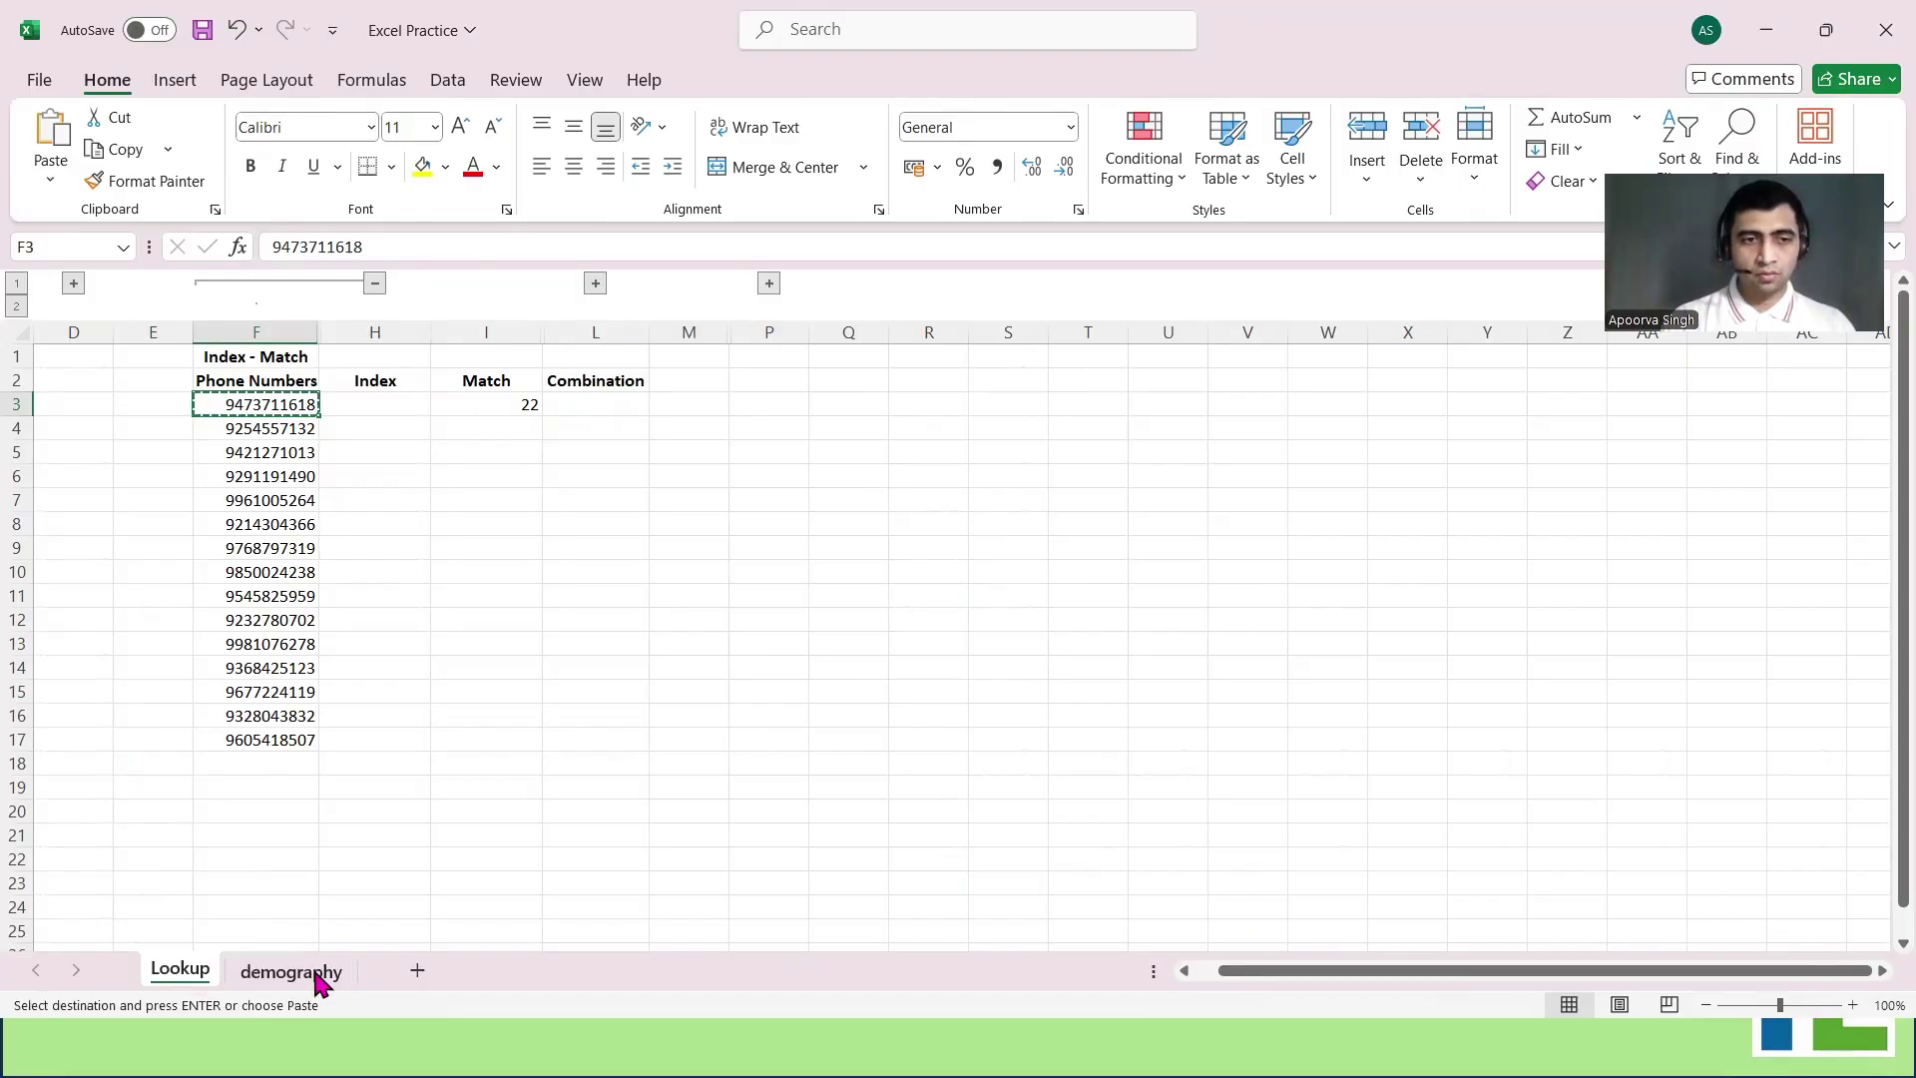
key("ctrl+Page_Down")
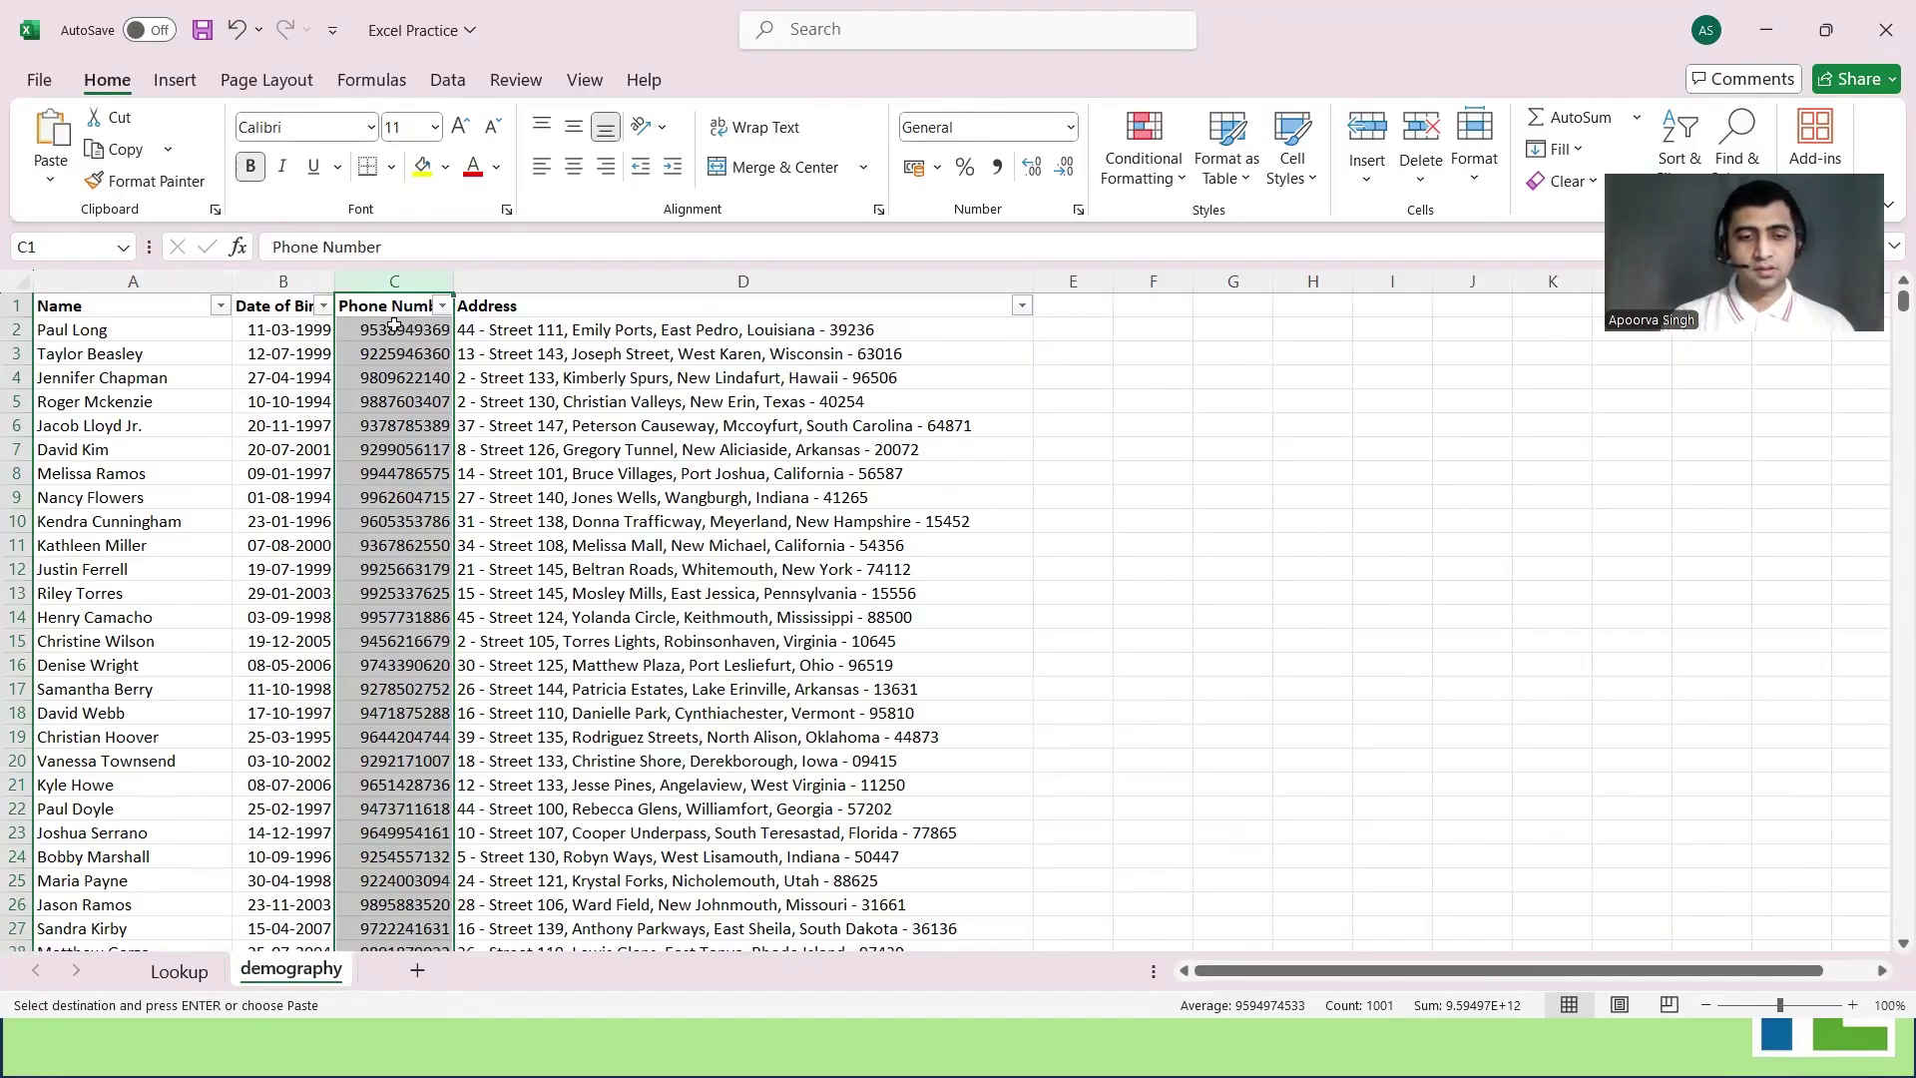
key("ctrl+f")
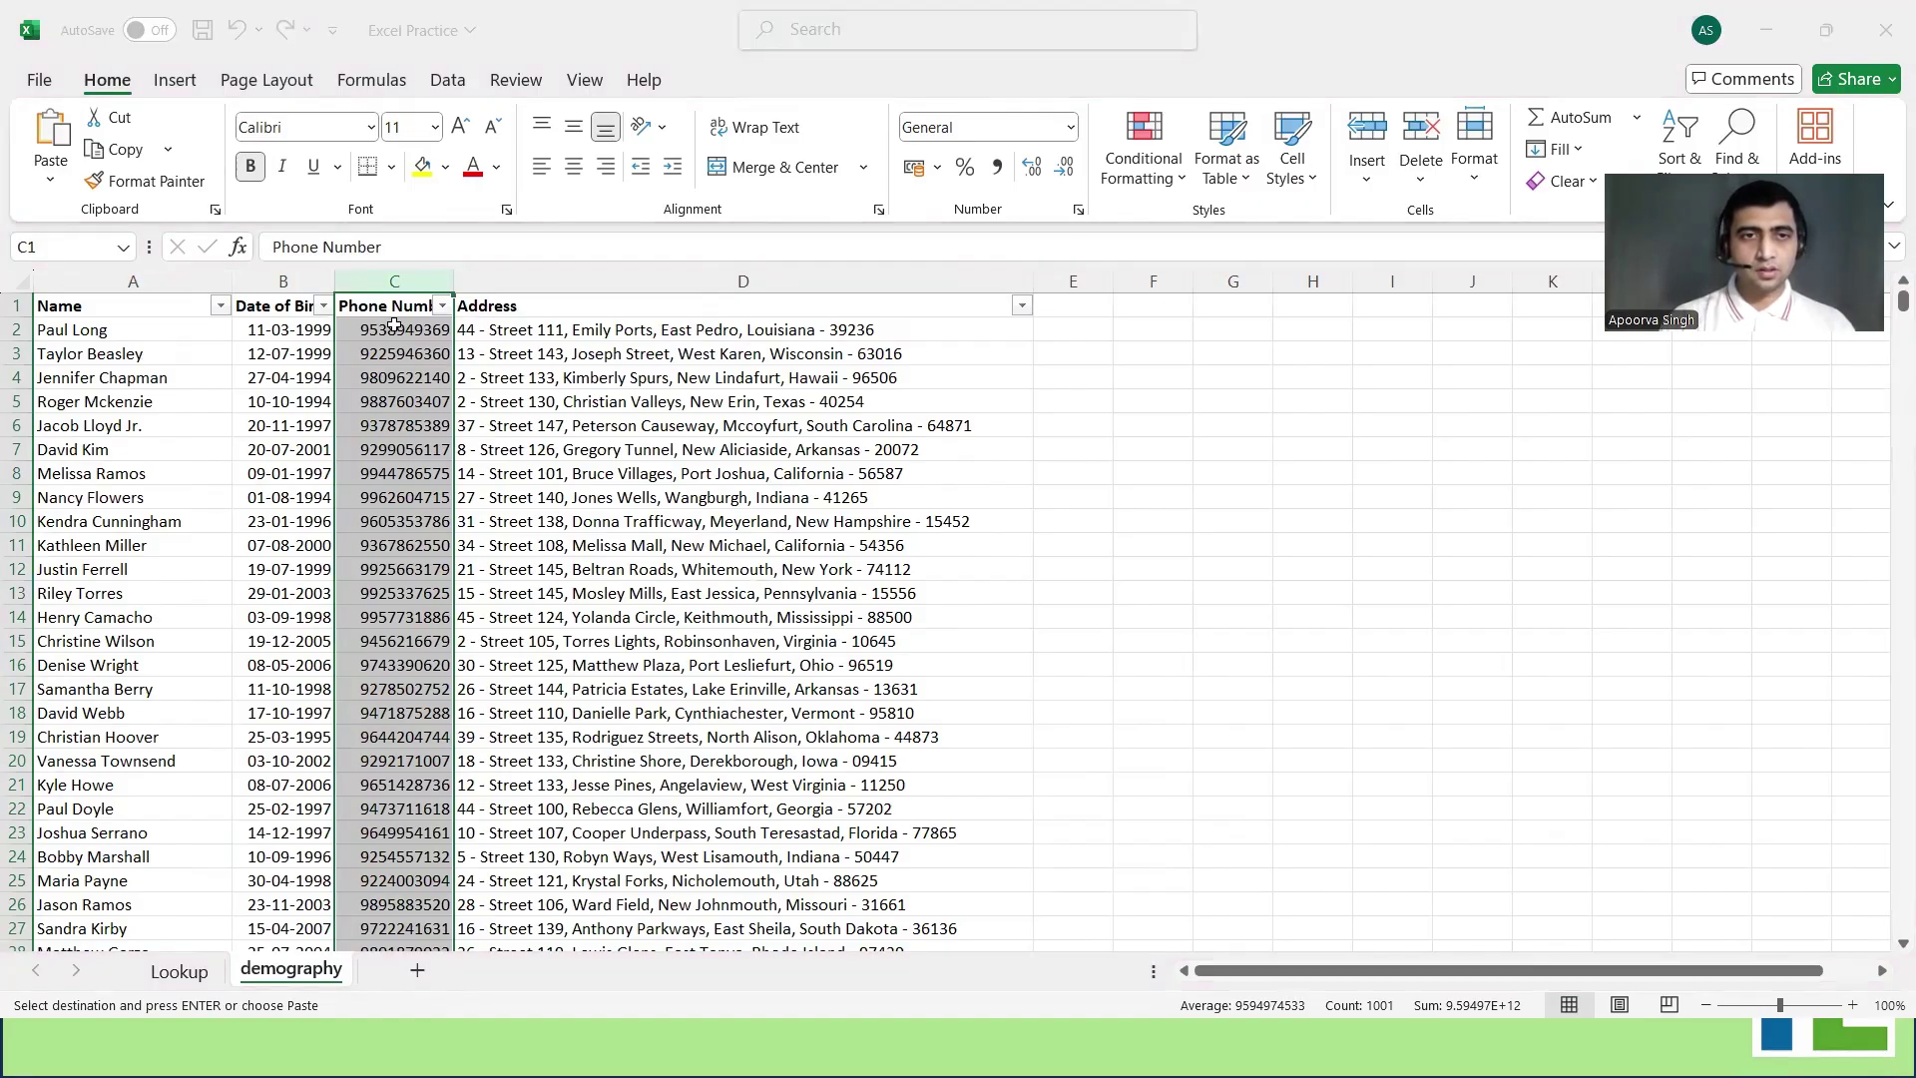
left_click(411, 573)
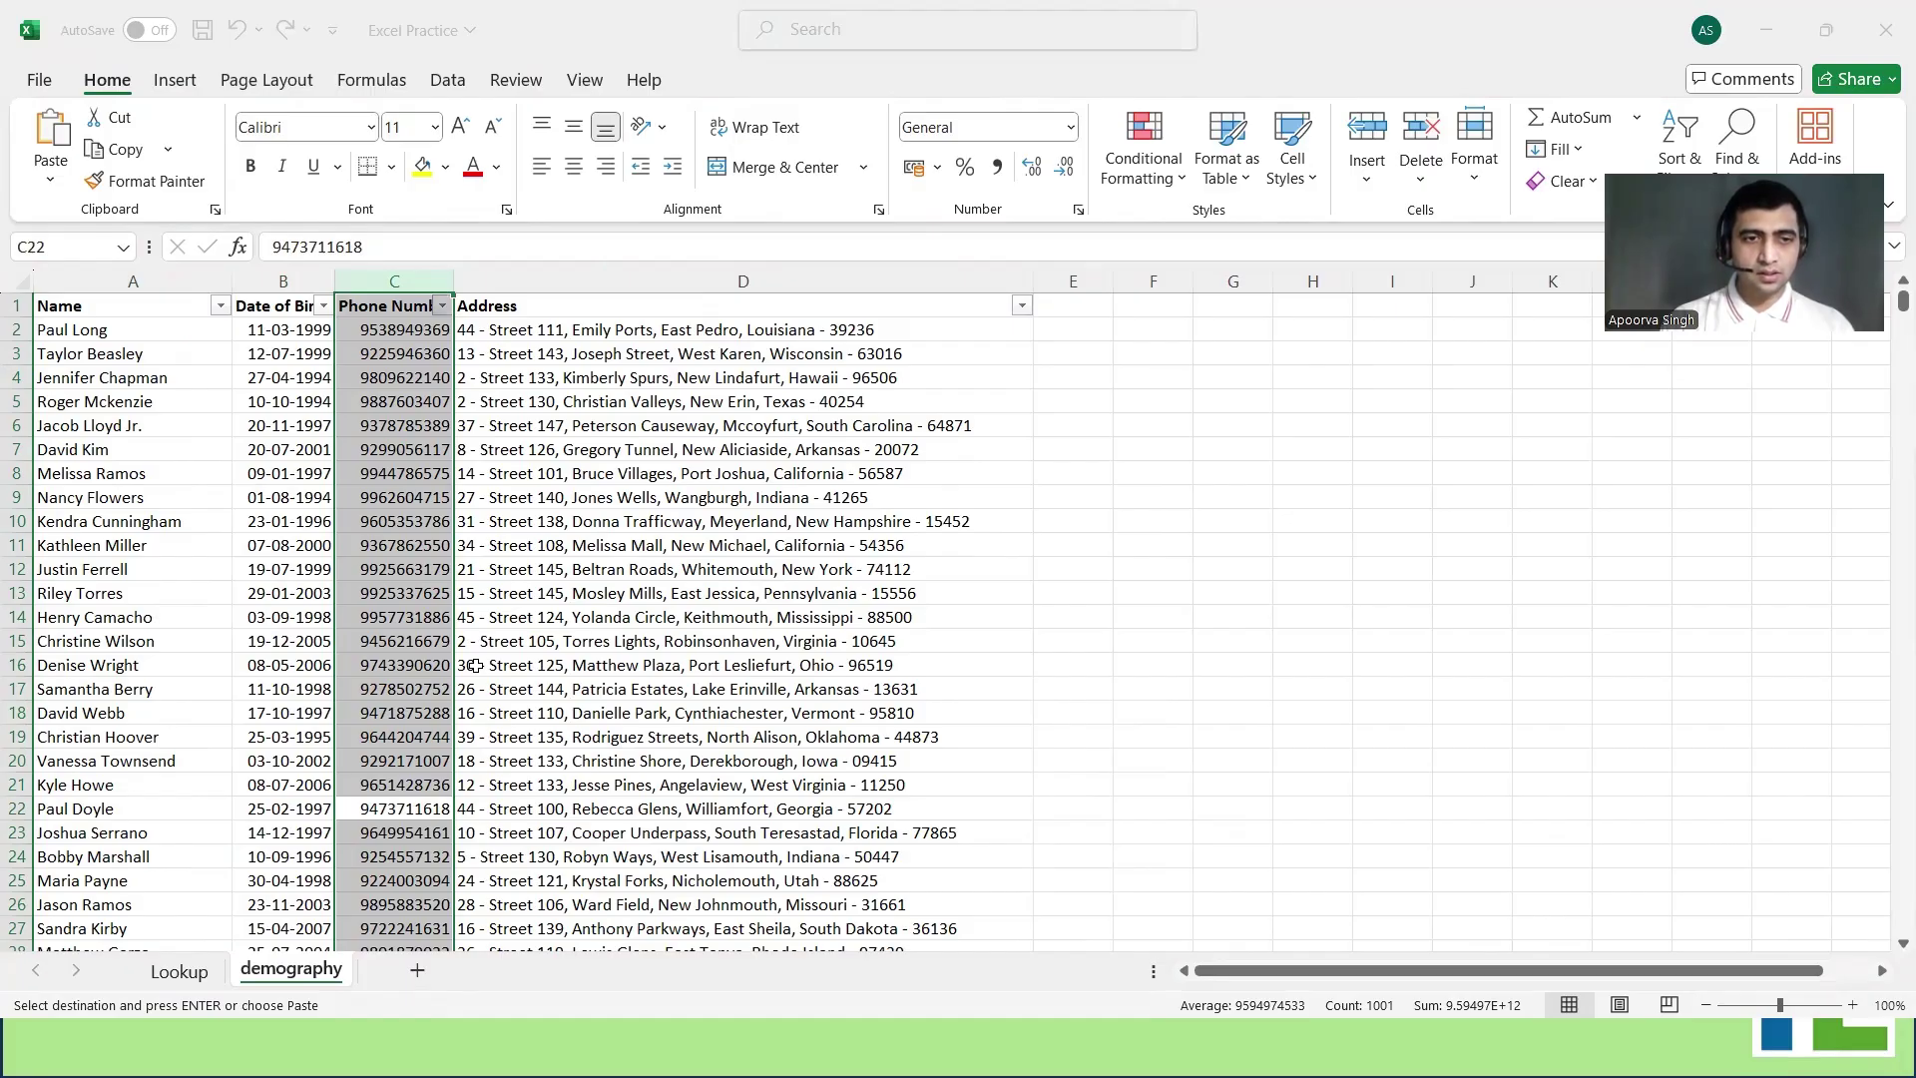
left_click(420, 807)
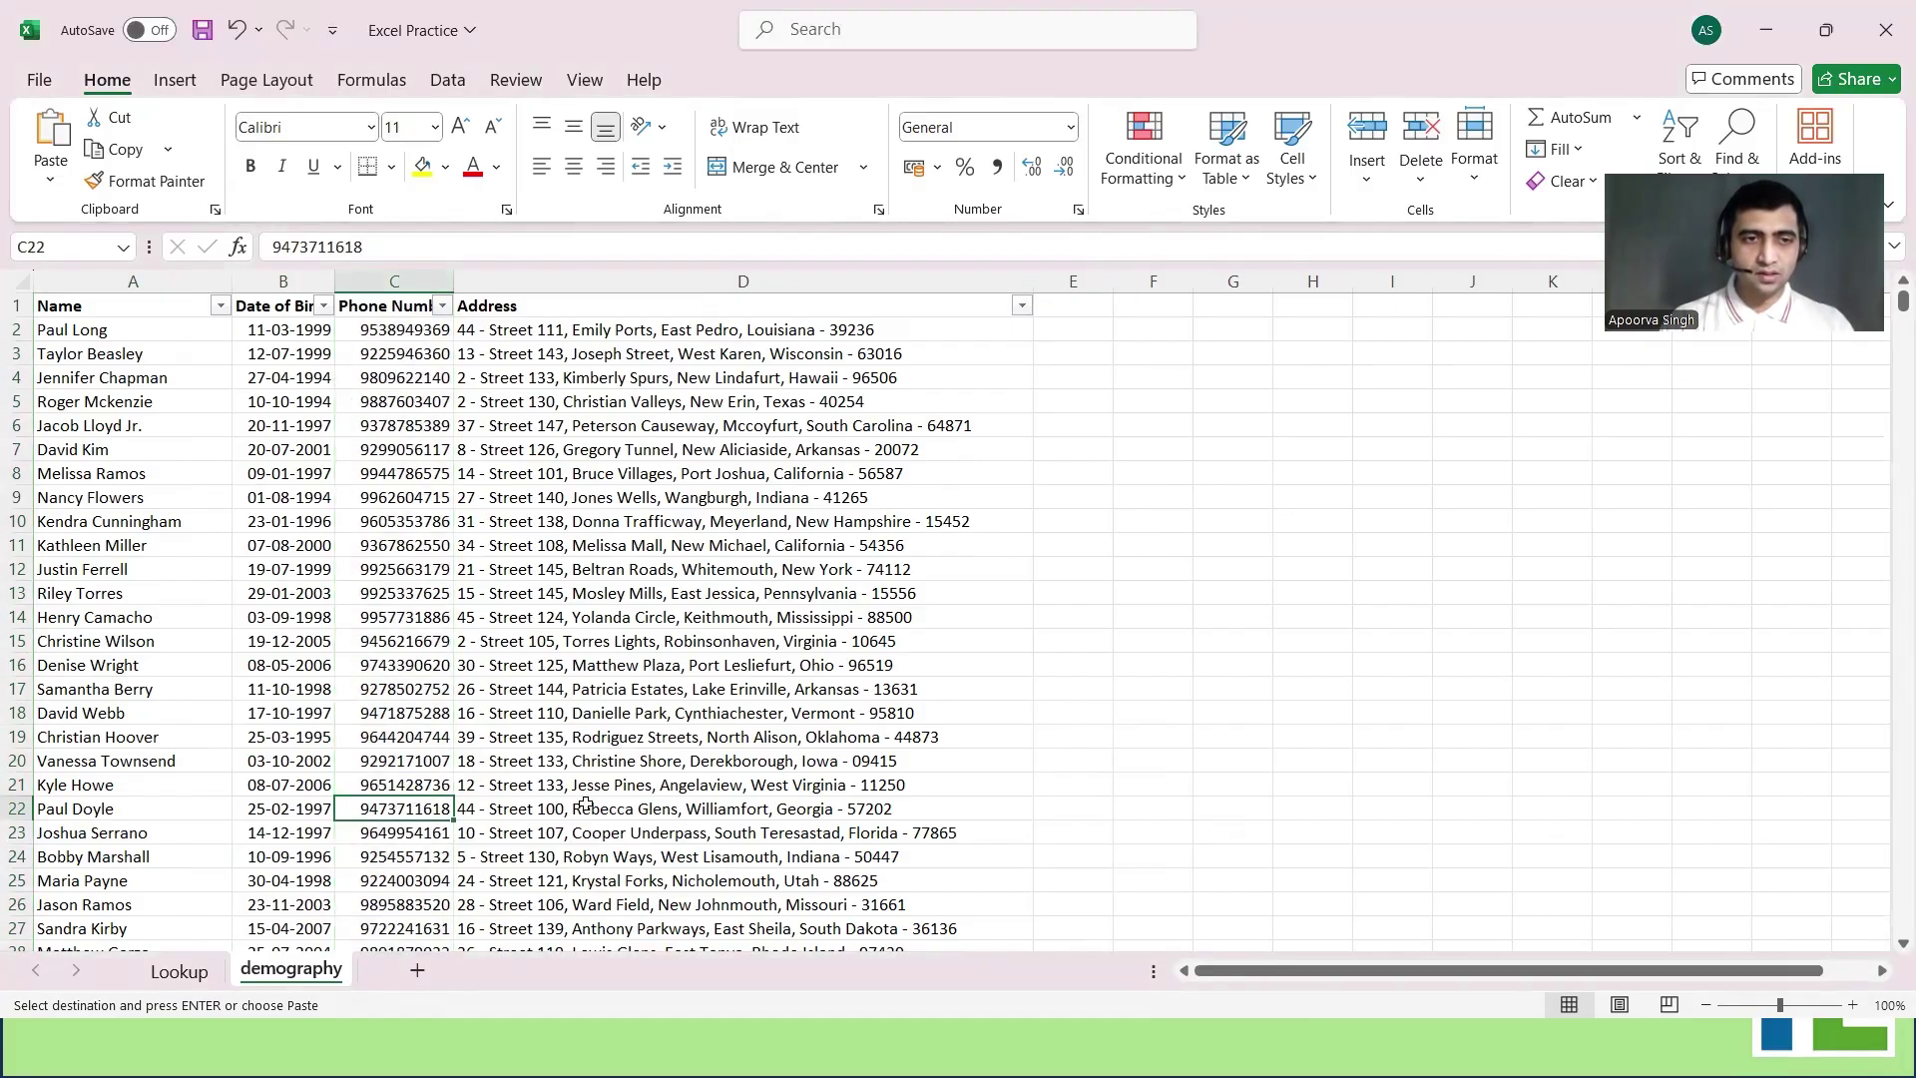
key("shift+space")
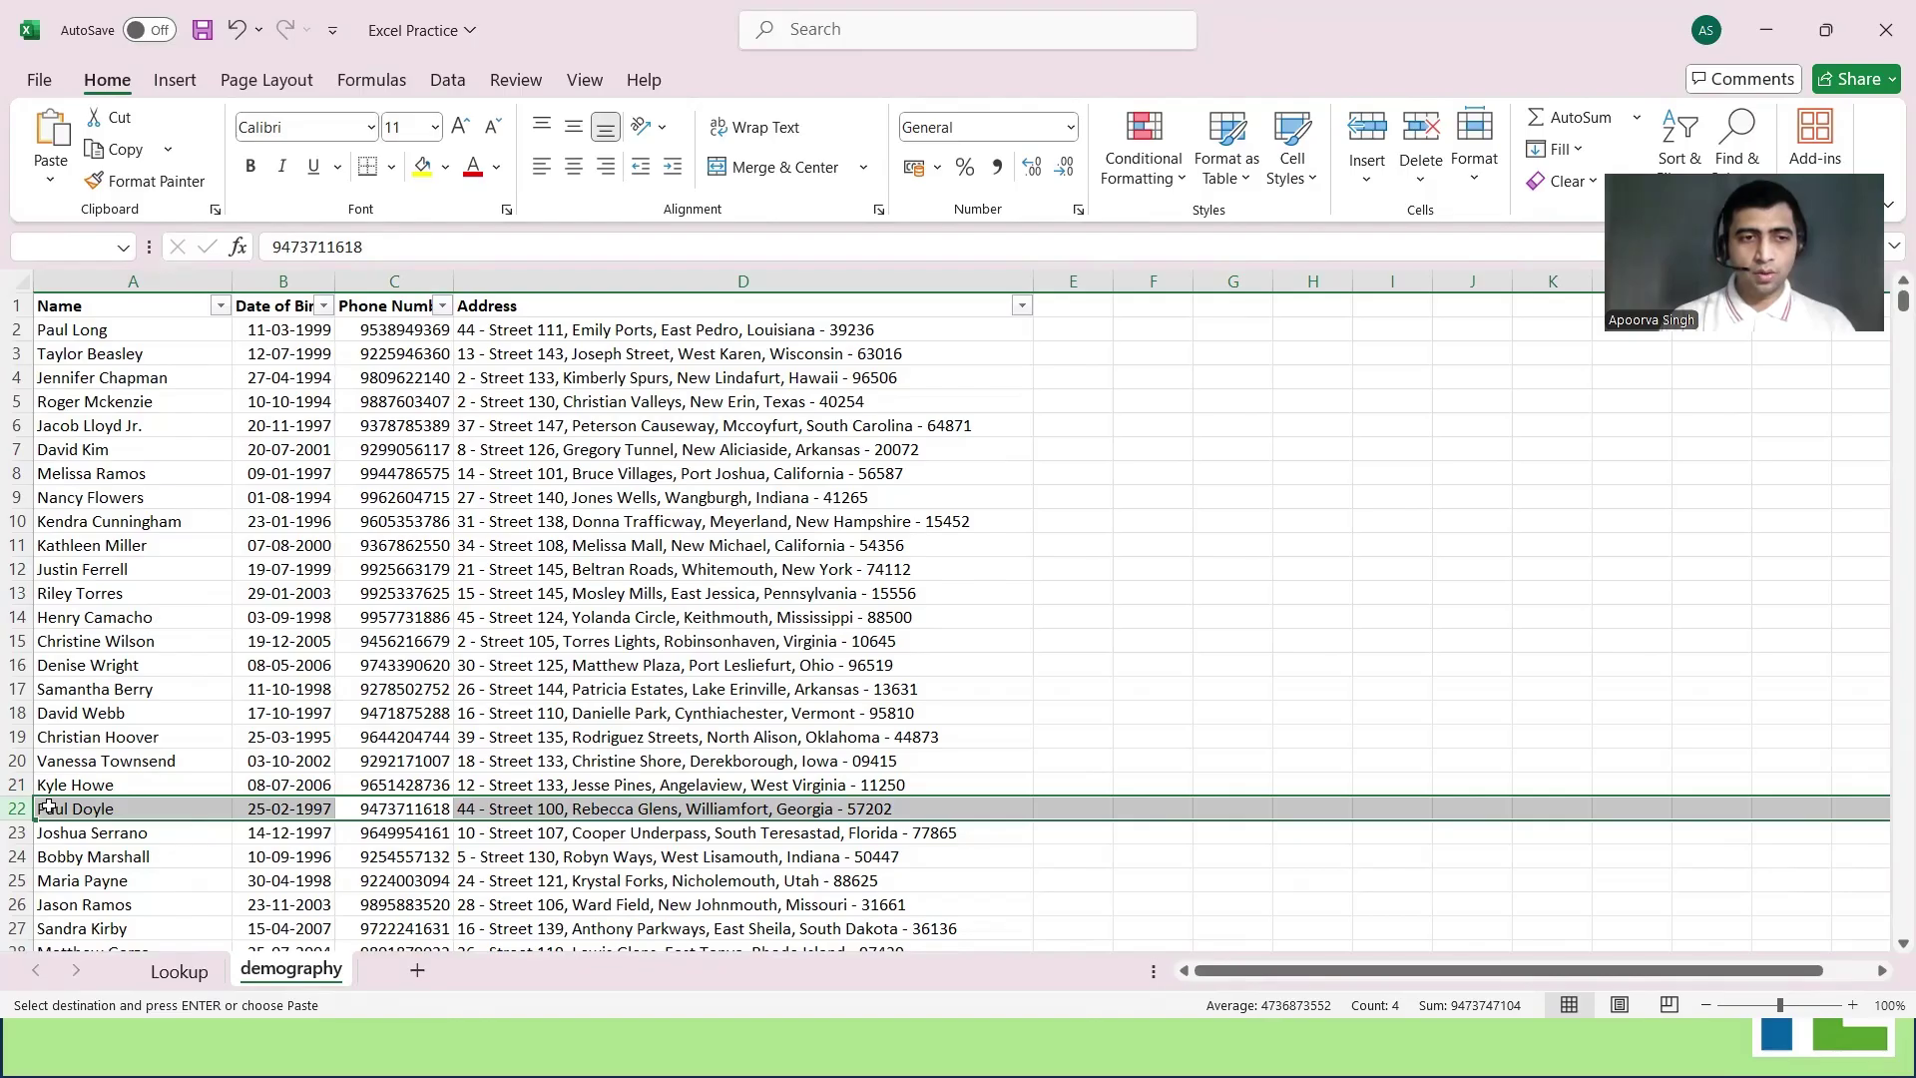
left_click(192, 978)
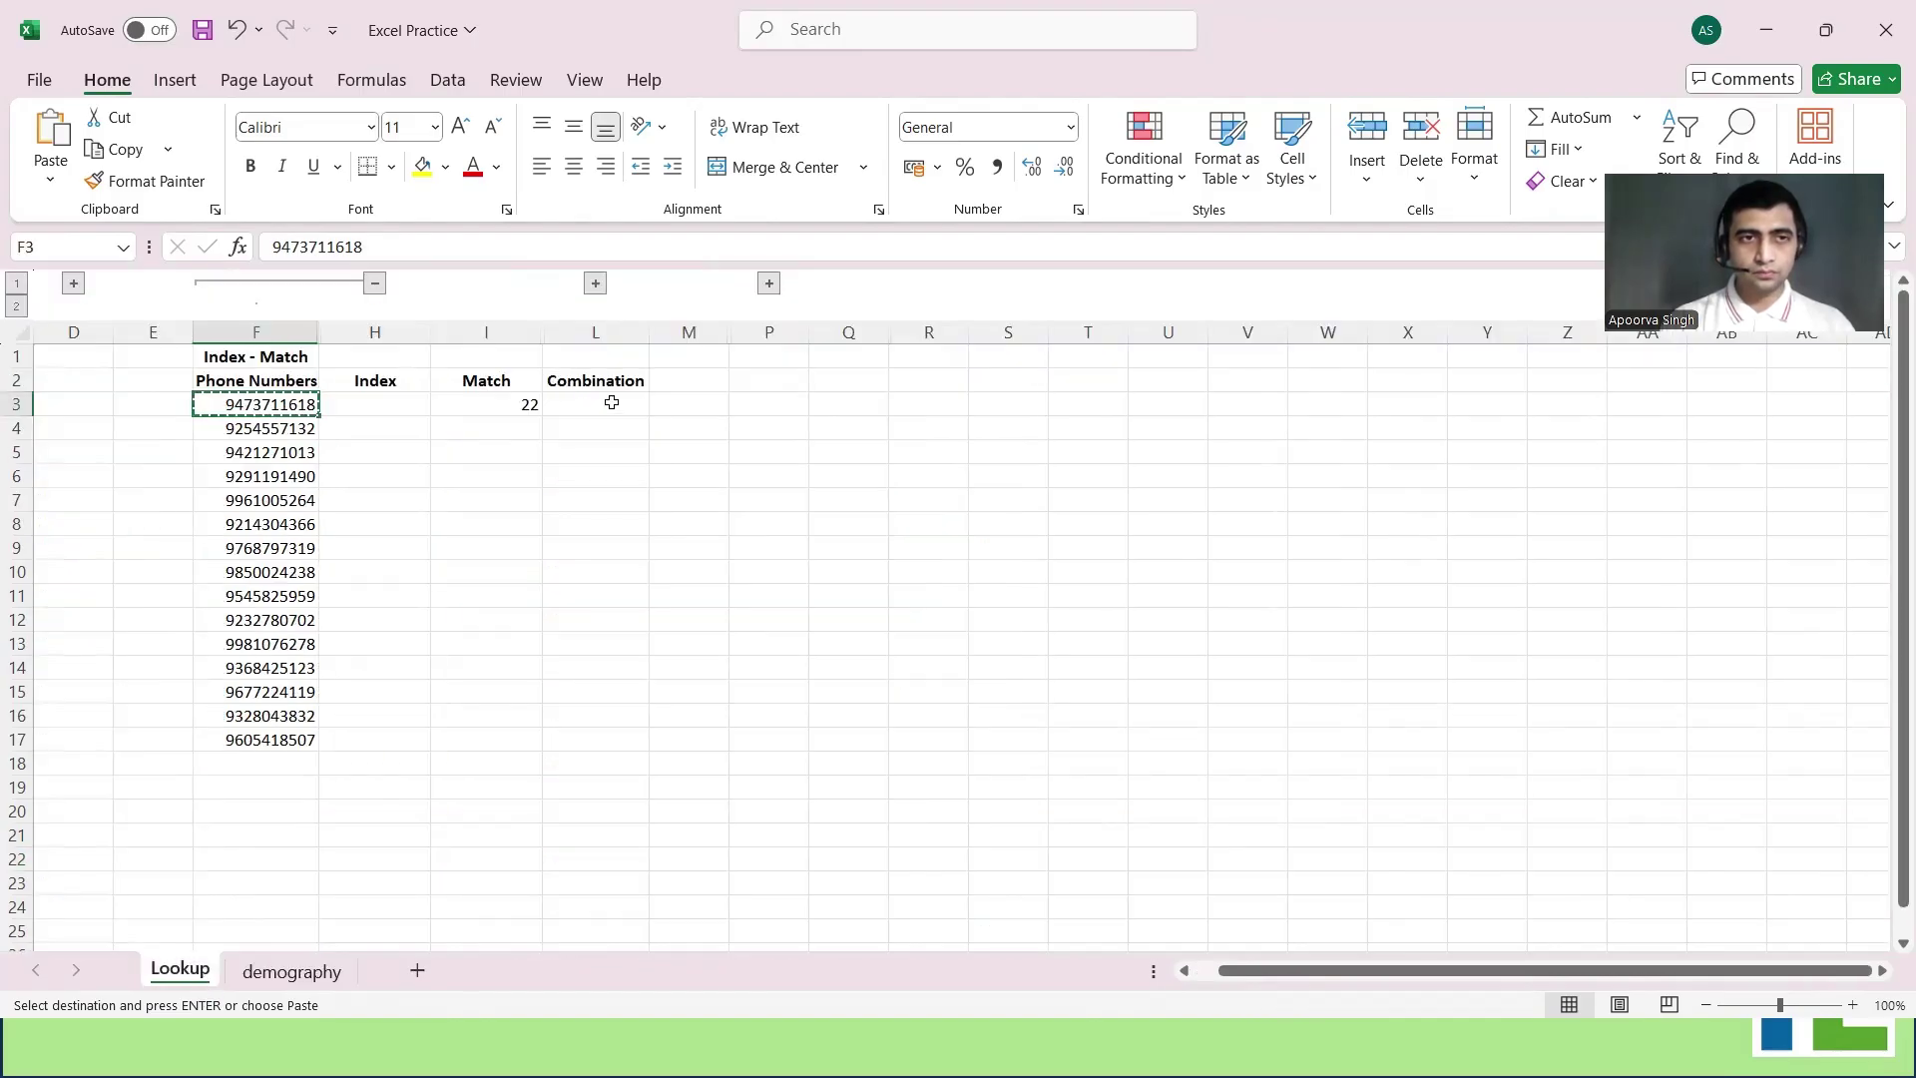
Copy the MATCH formula from I3 down through I17 for all the listed phone numbers
left_click(502, 404)
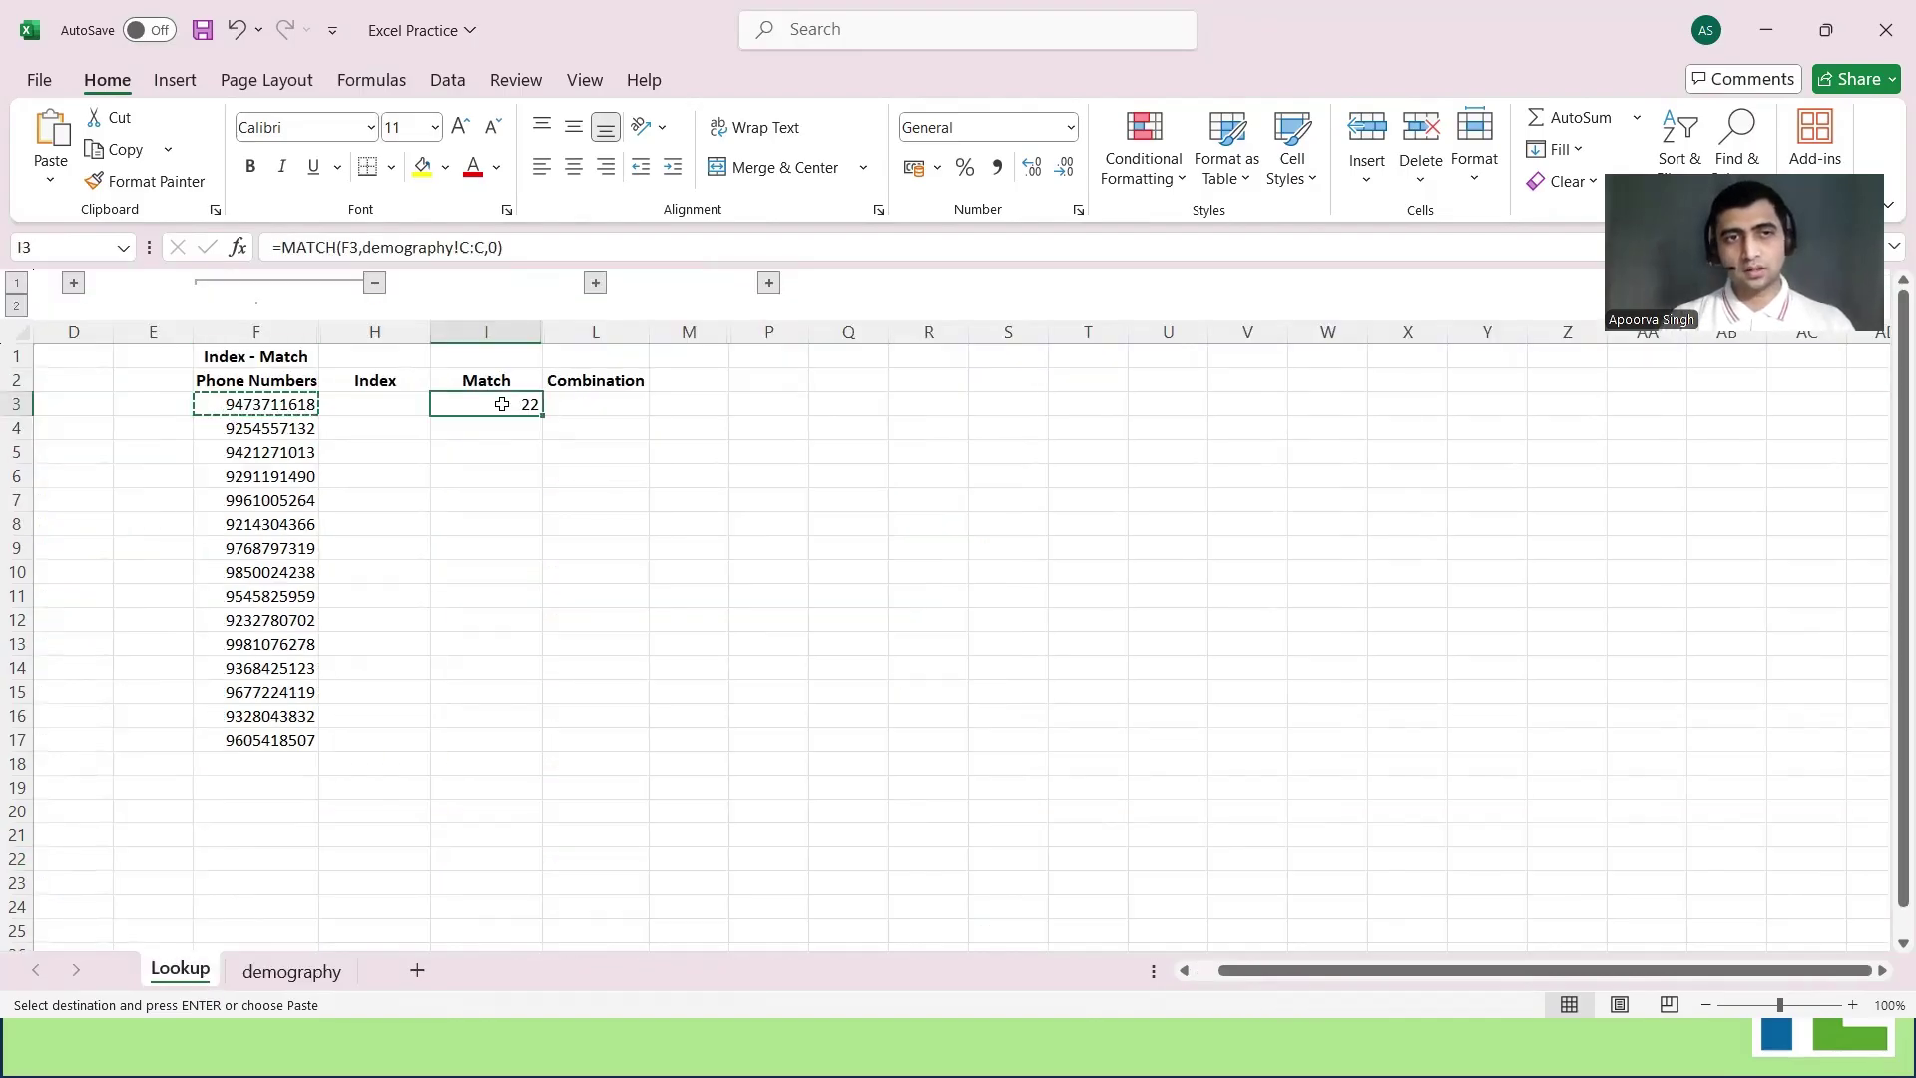
key("Escape")
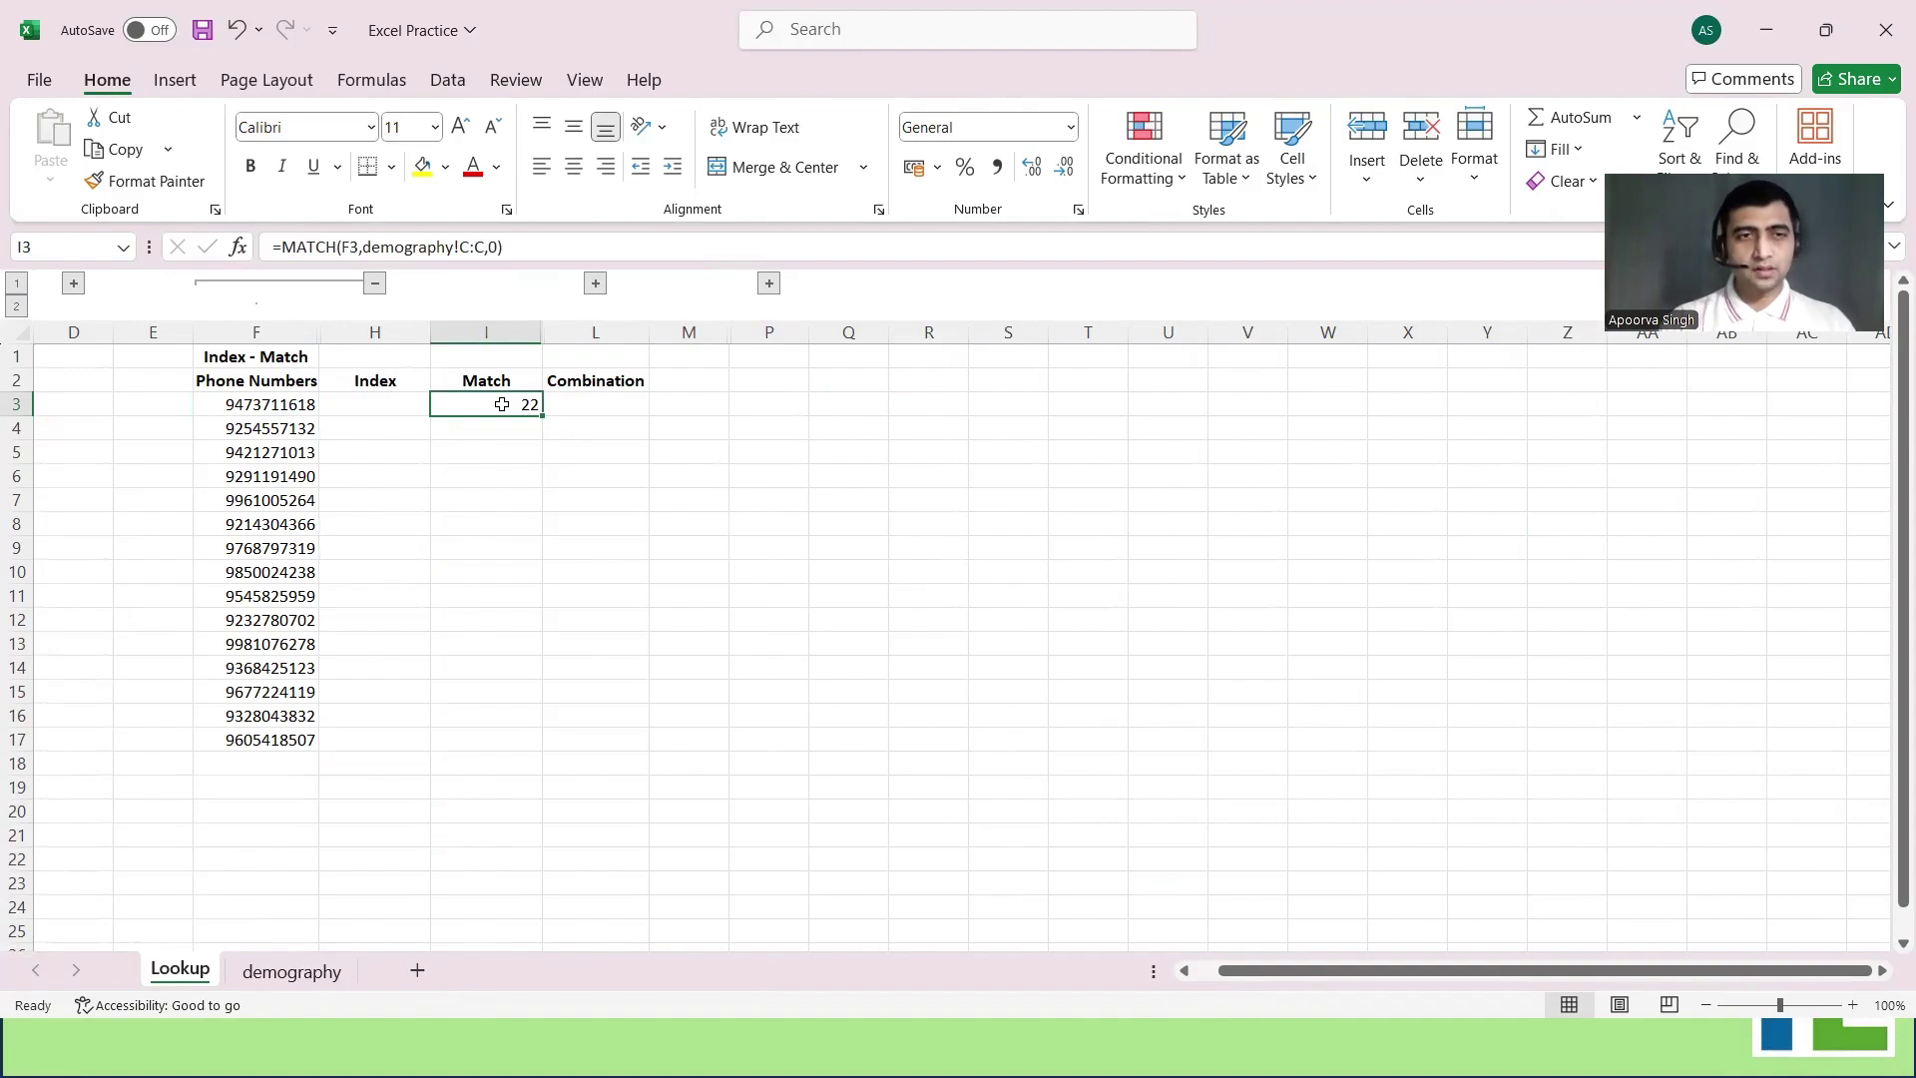
key("ctrl+c")
key("shift+Down")
key("shift+Down")
key("shift+Down")
key("shift+Down")
key("shift+Down")
key("shift+Down")
key("shift+Down")
key("shift+Down")
key("shift+Down")
key("shift+Down")
key("shift+Down")
key("shift+Down")
key("shift+Down")
key("shift+Down")
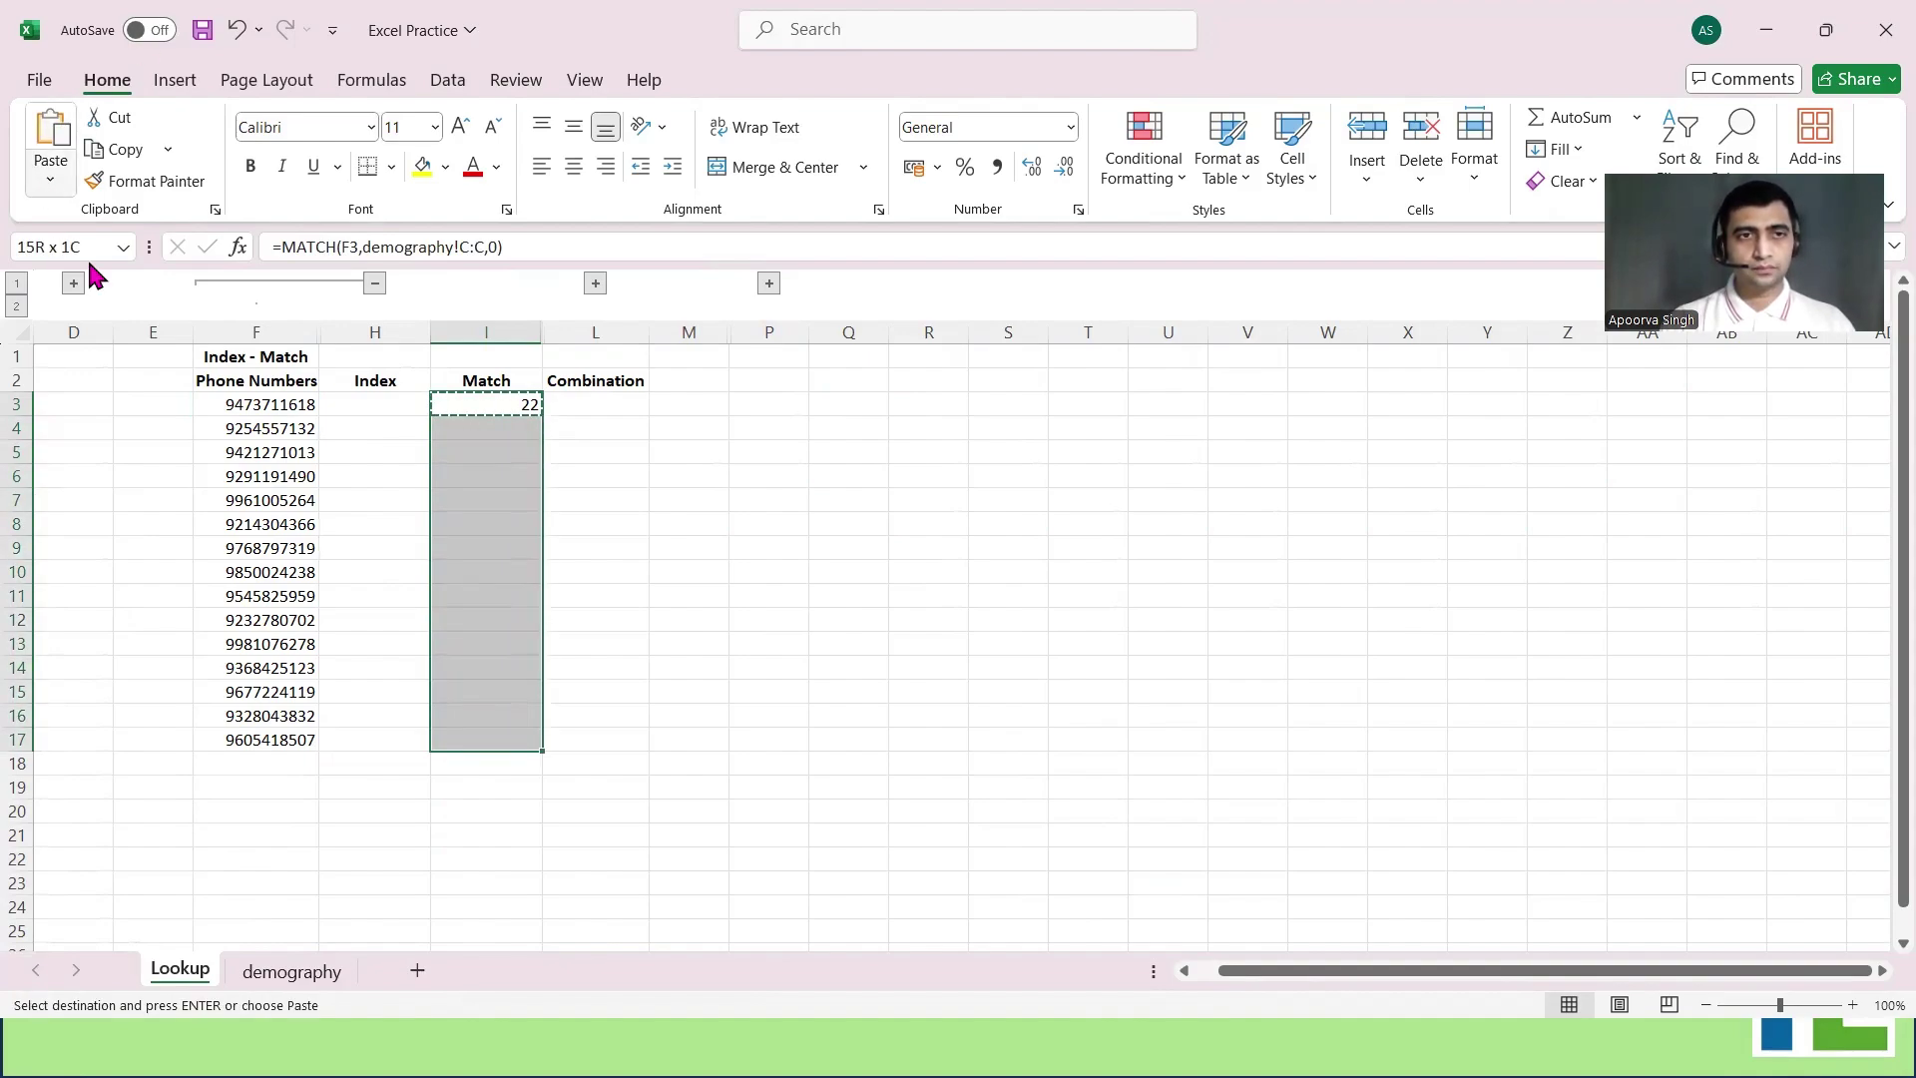
key("ctrl+v")
left_click(572, 452)
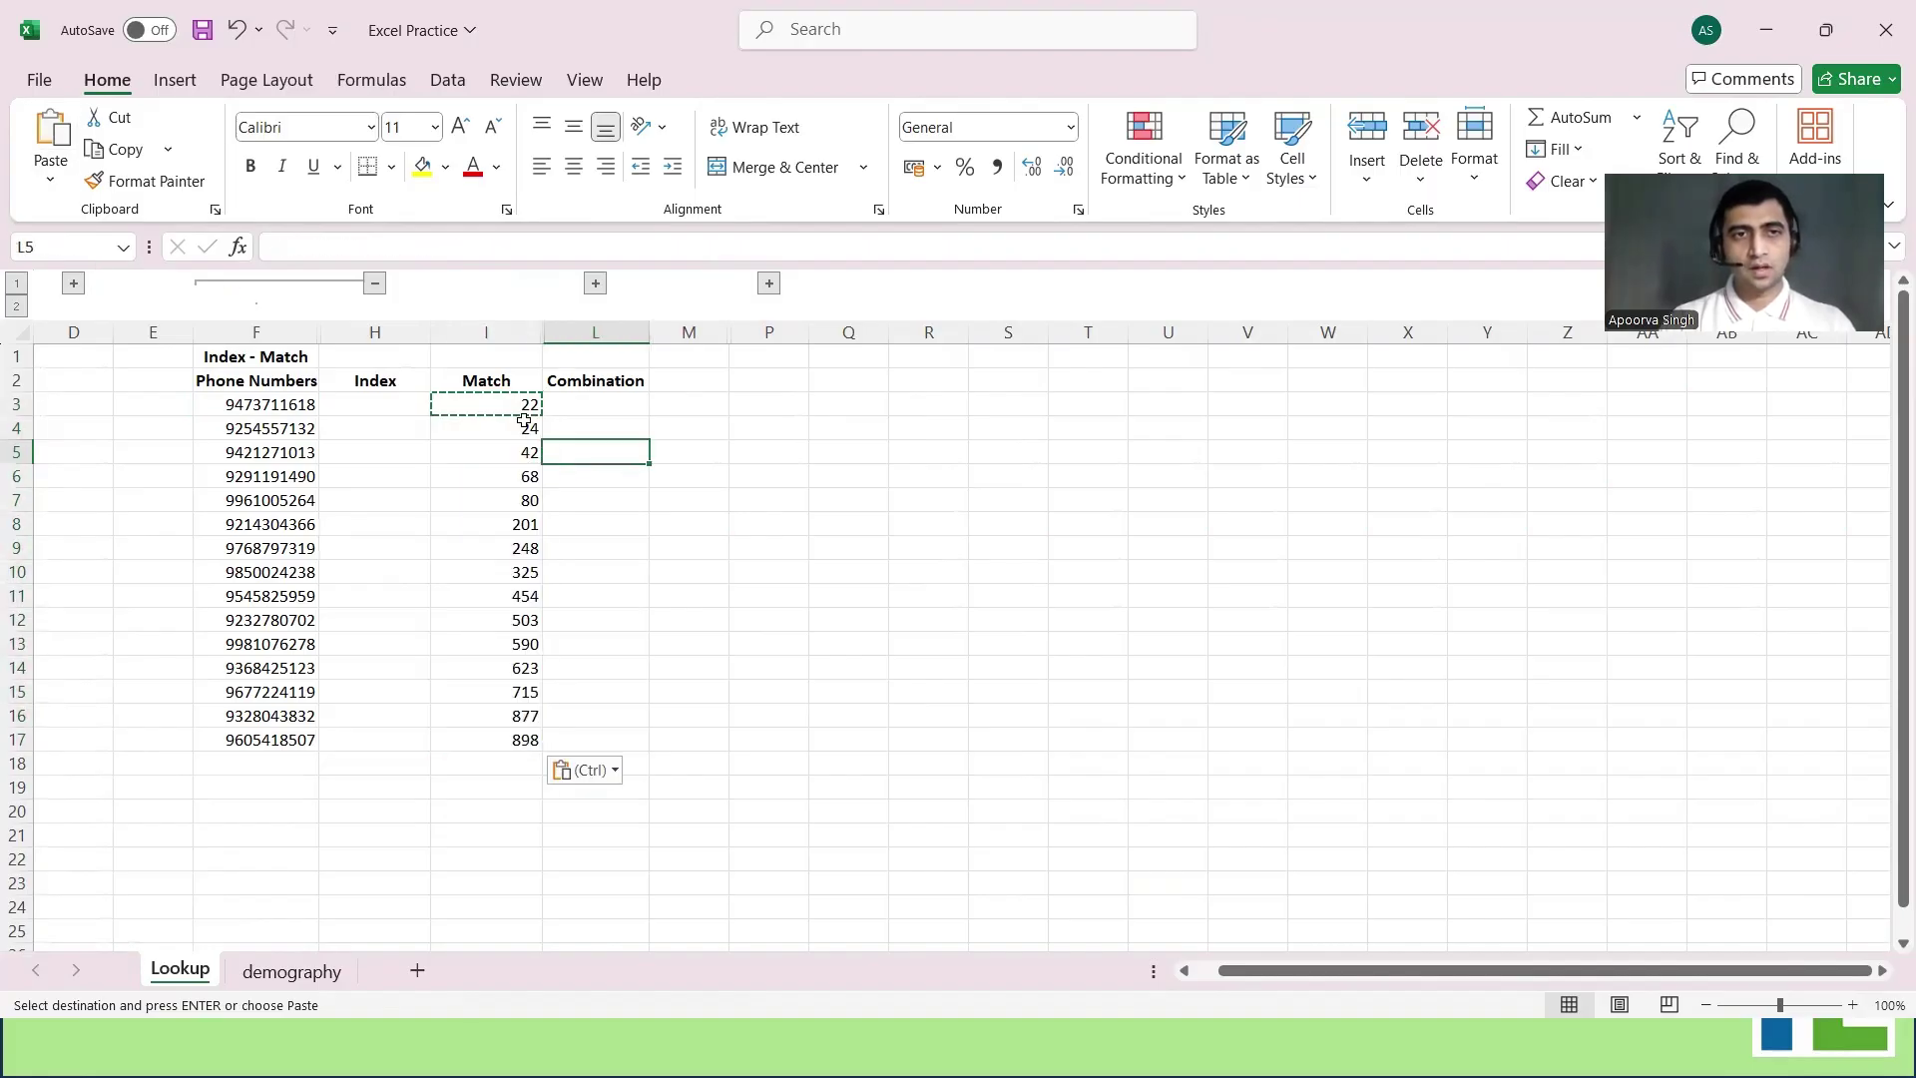
key("Escape")
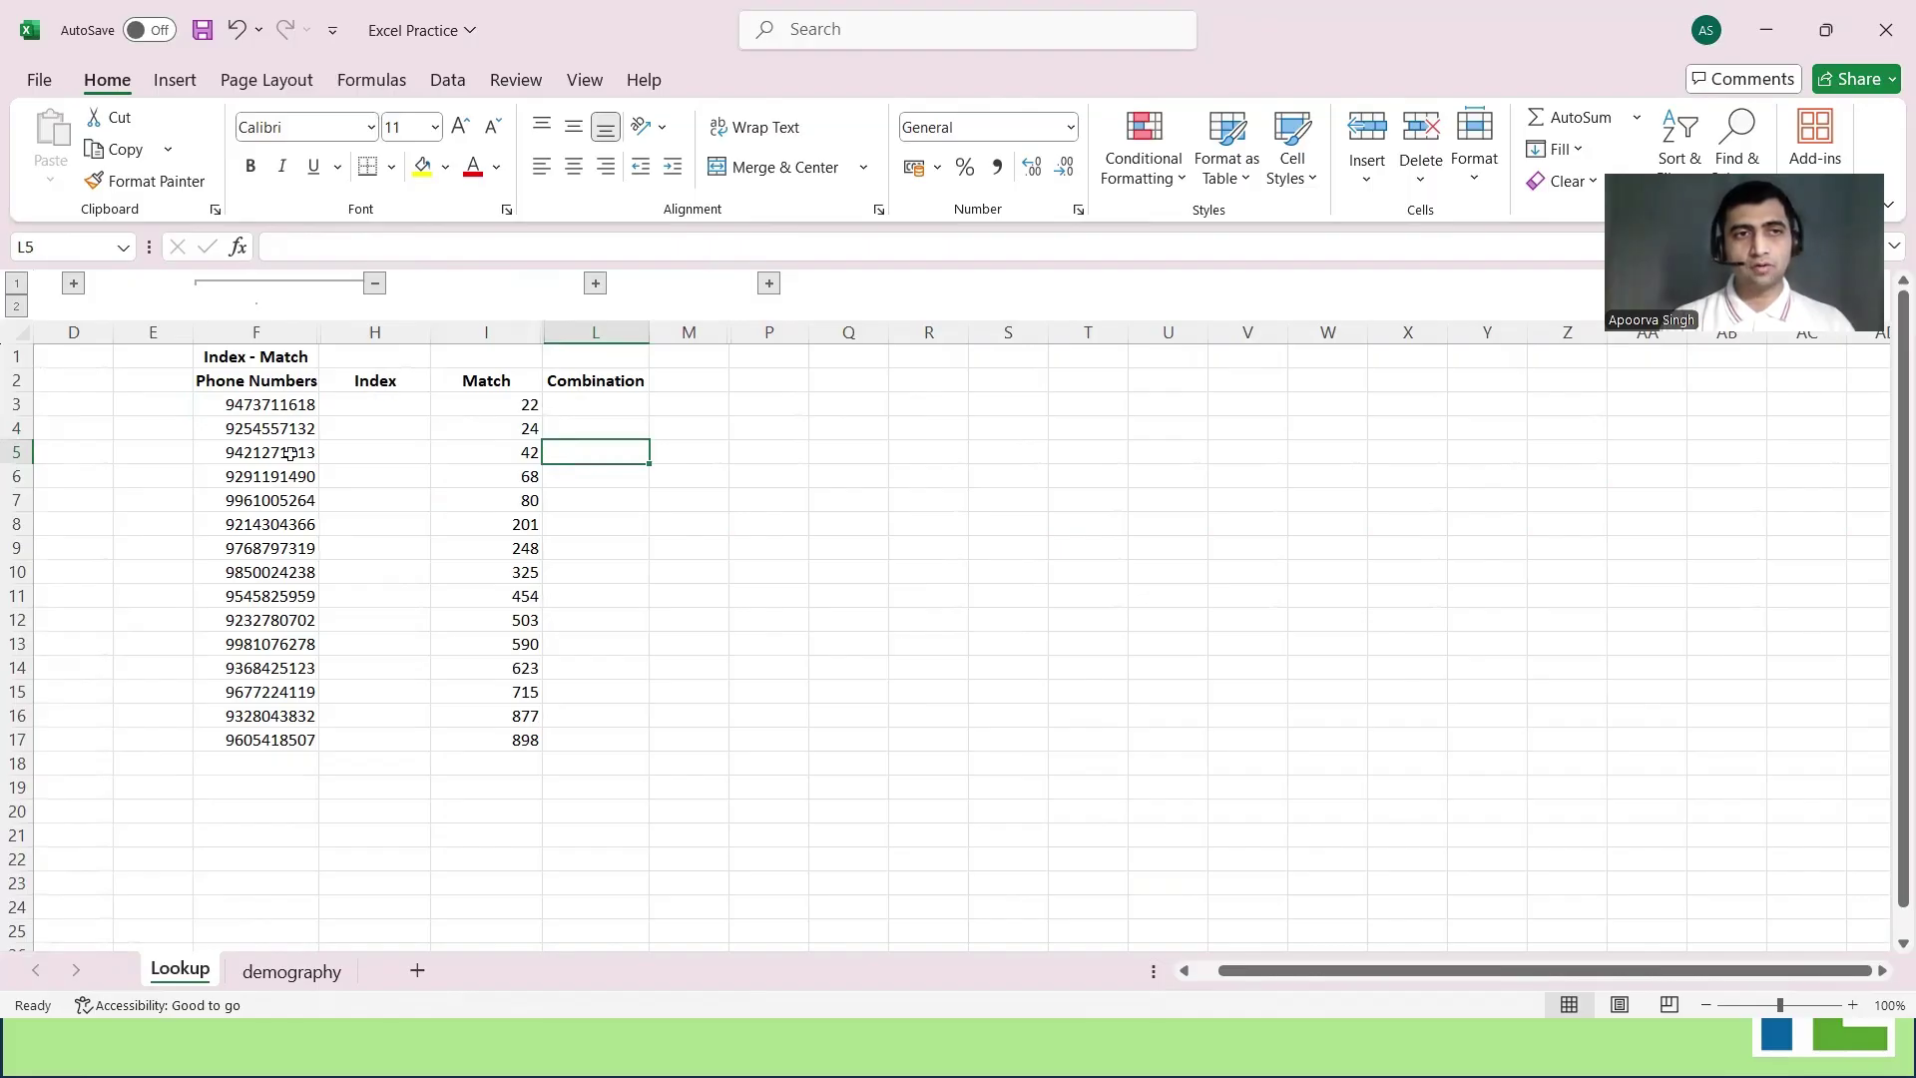
Enter "Name" in cell H1, above the Index heading
left_click(391, 402)
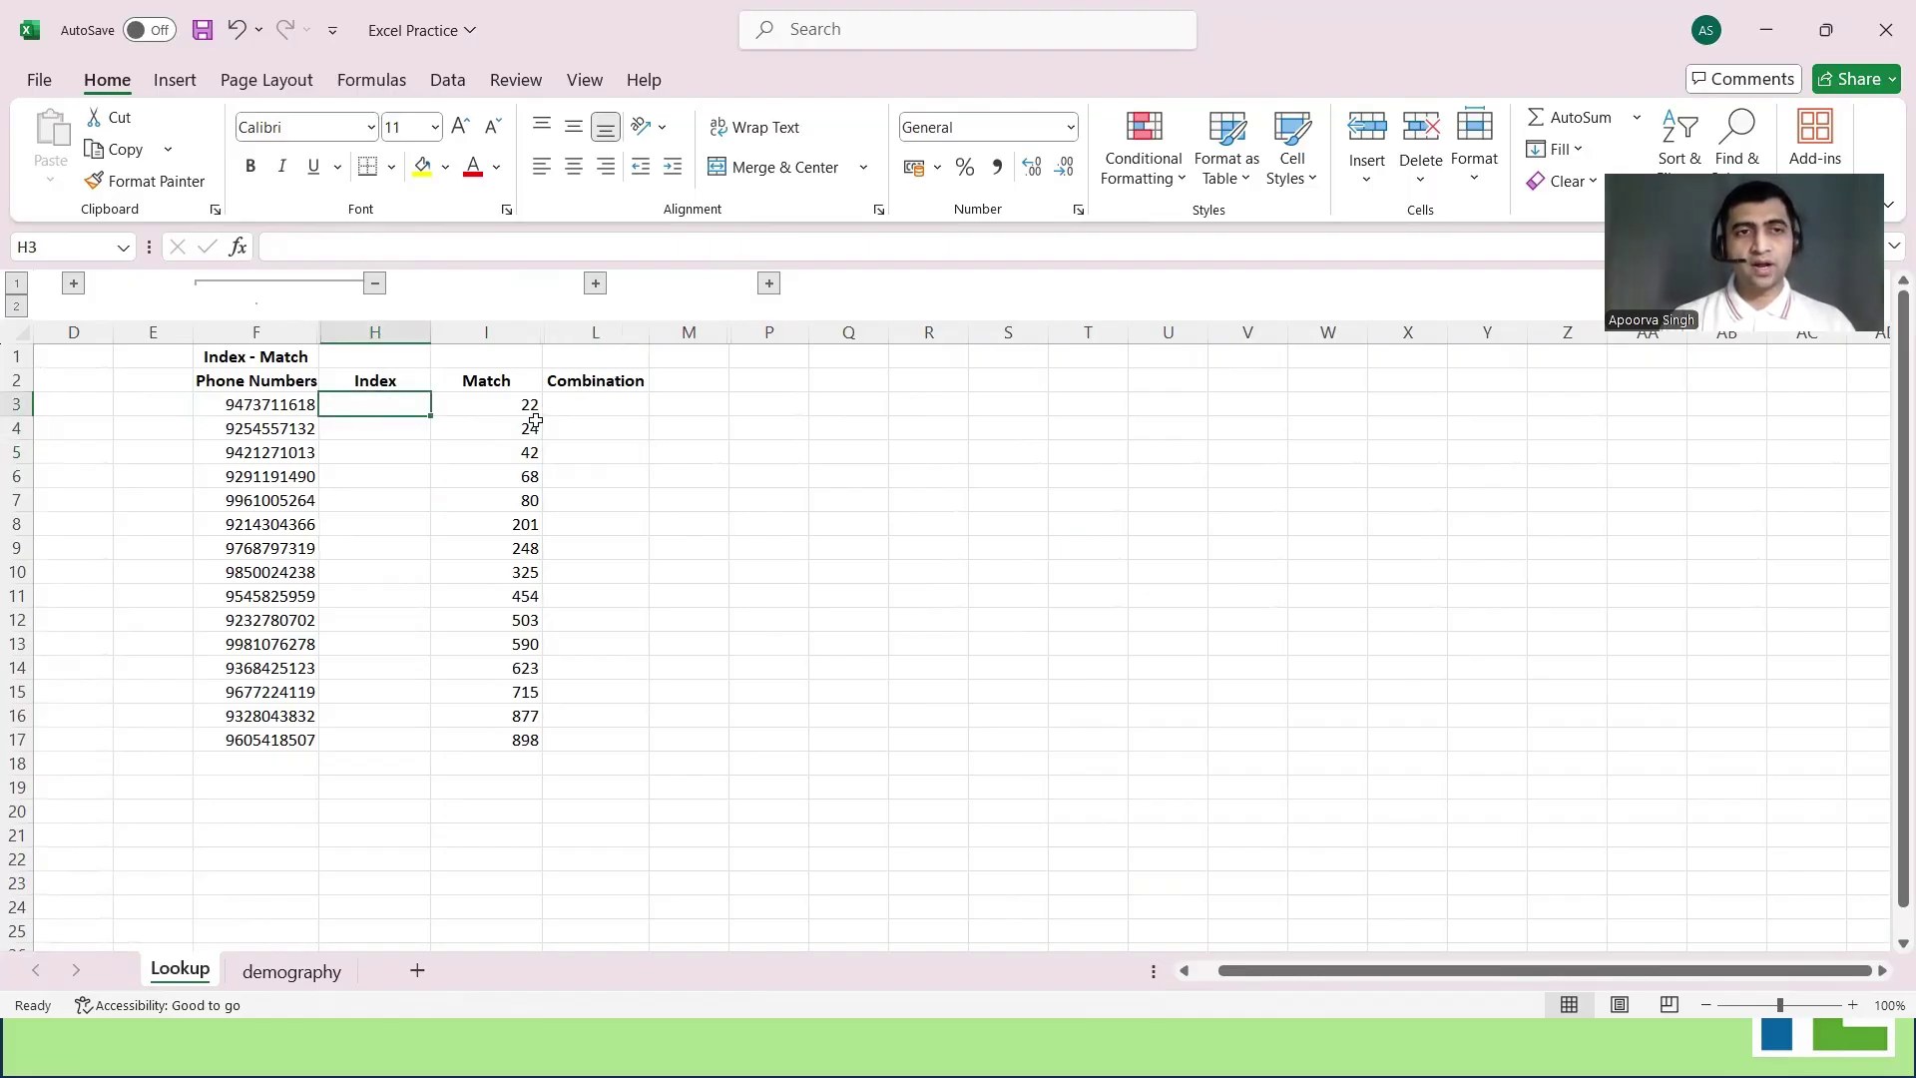
left_click(394, 362)
type("N")
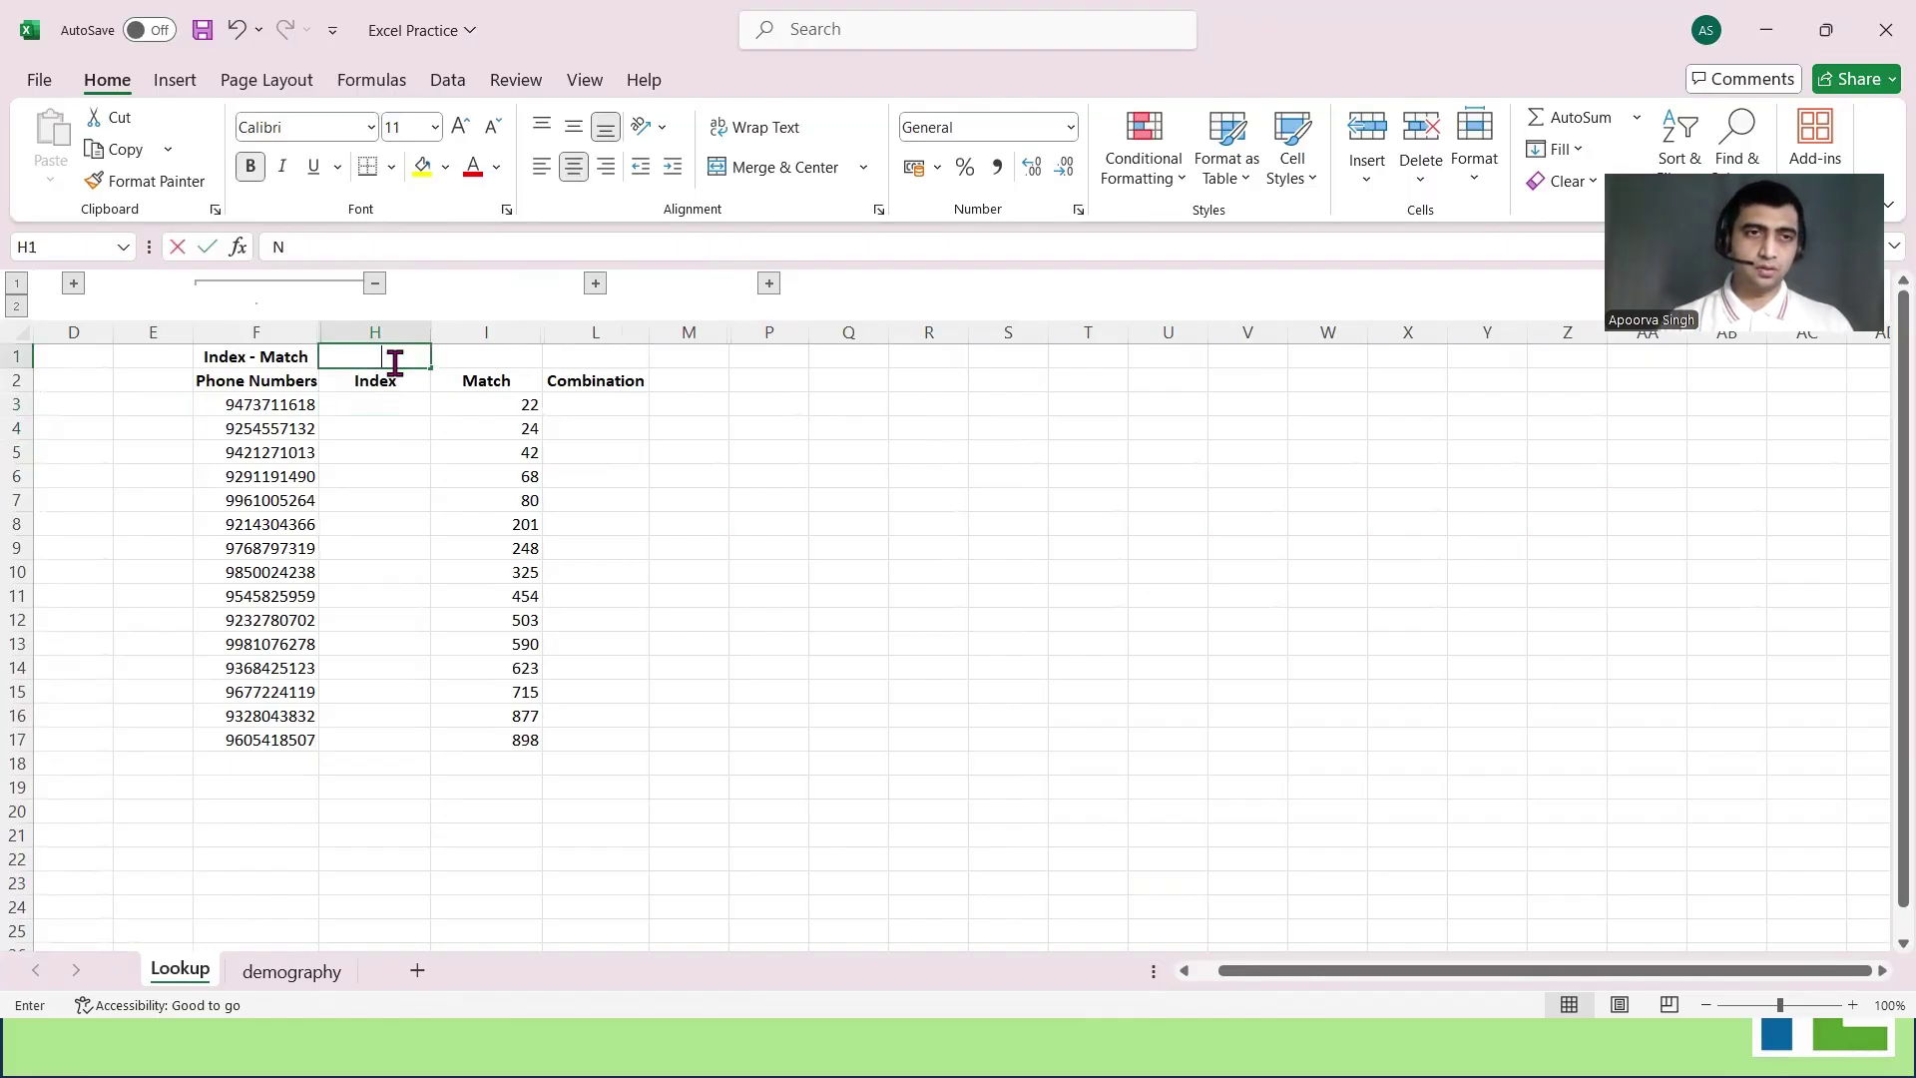
type("ame")
key("Return")
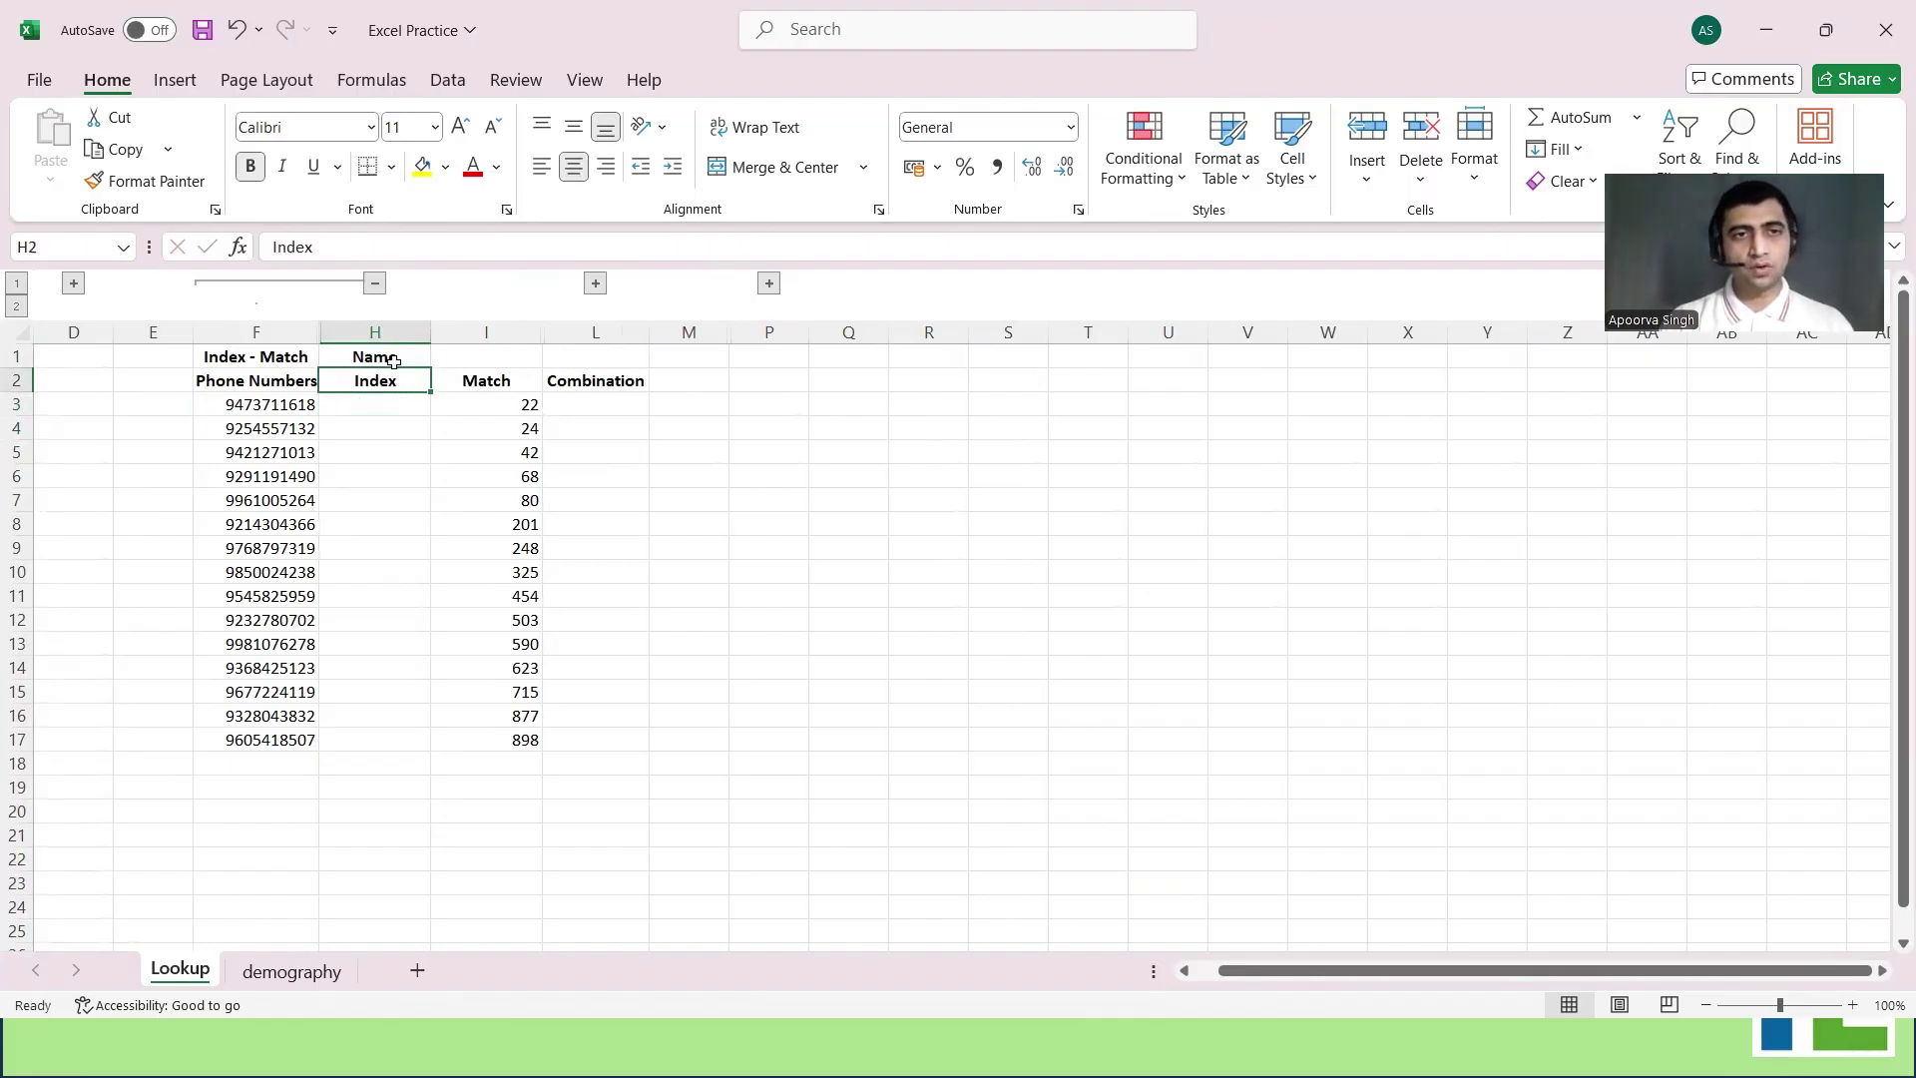
key("Return")
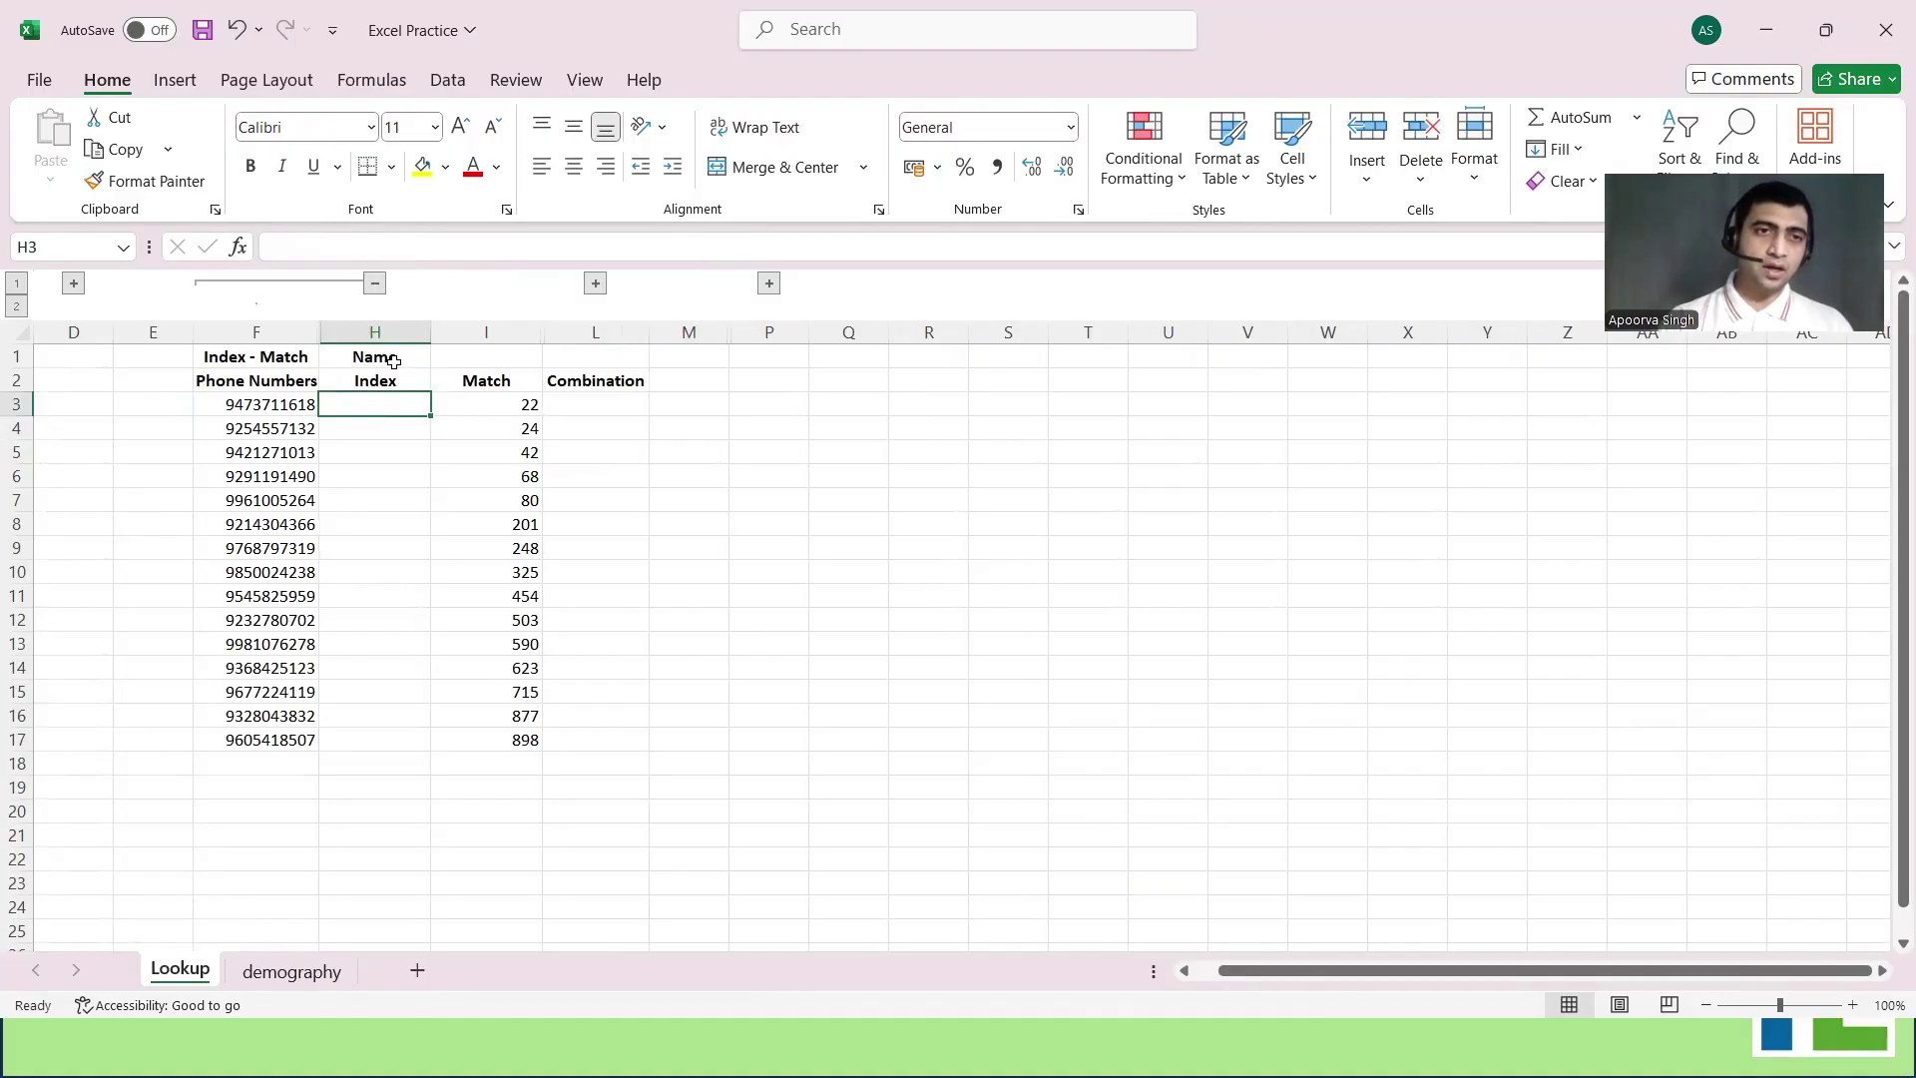
Enter =INDEX(demography!A:A,Lookup!I3) in cell H3 to return the name for the first matched row
type("=")
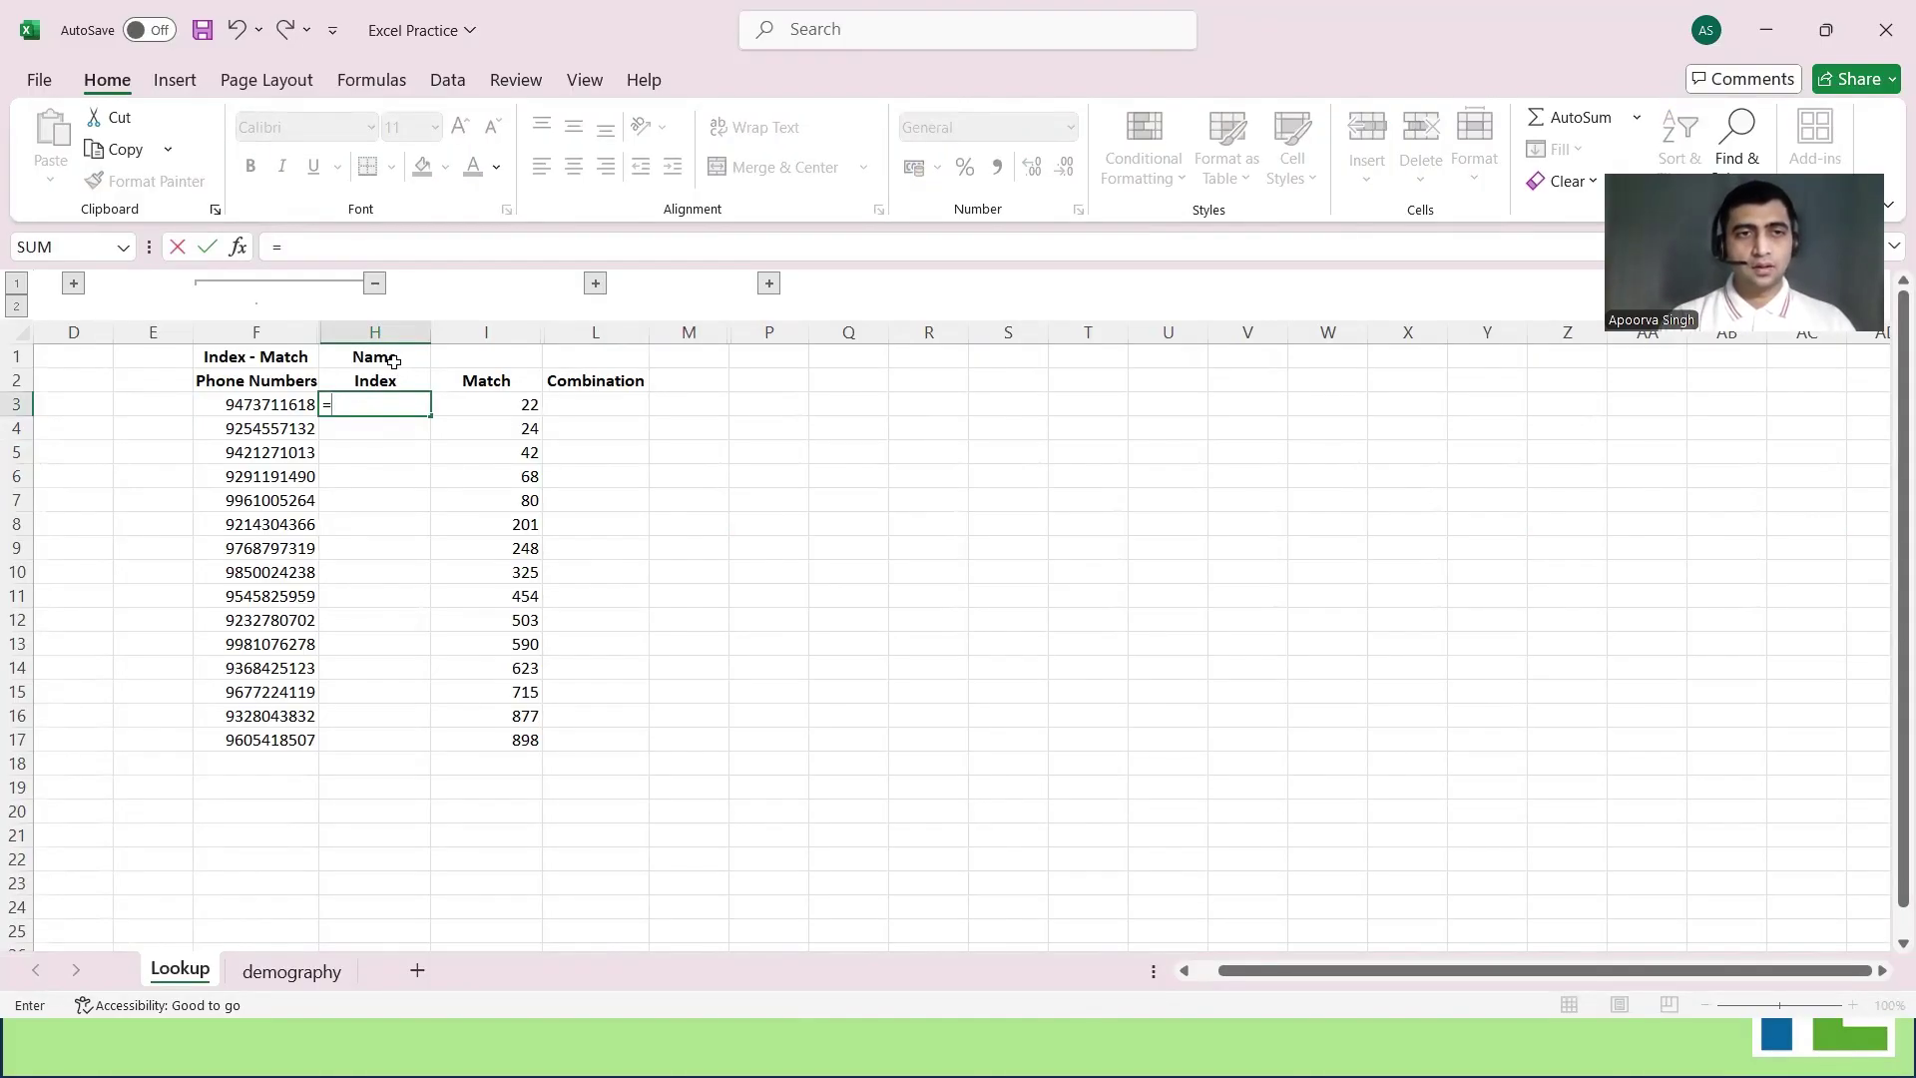
type("INDEX(")
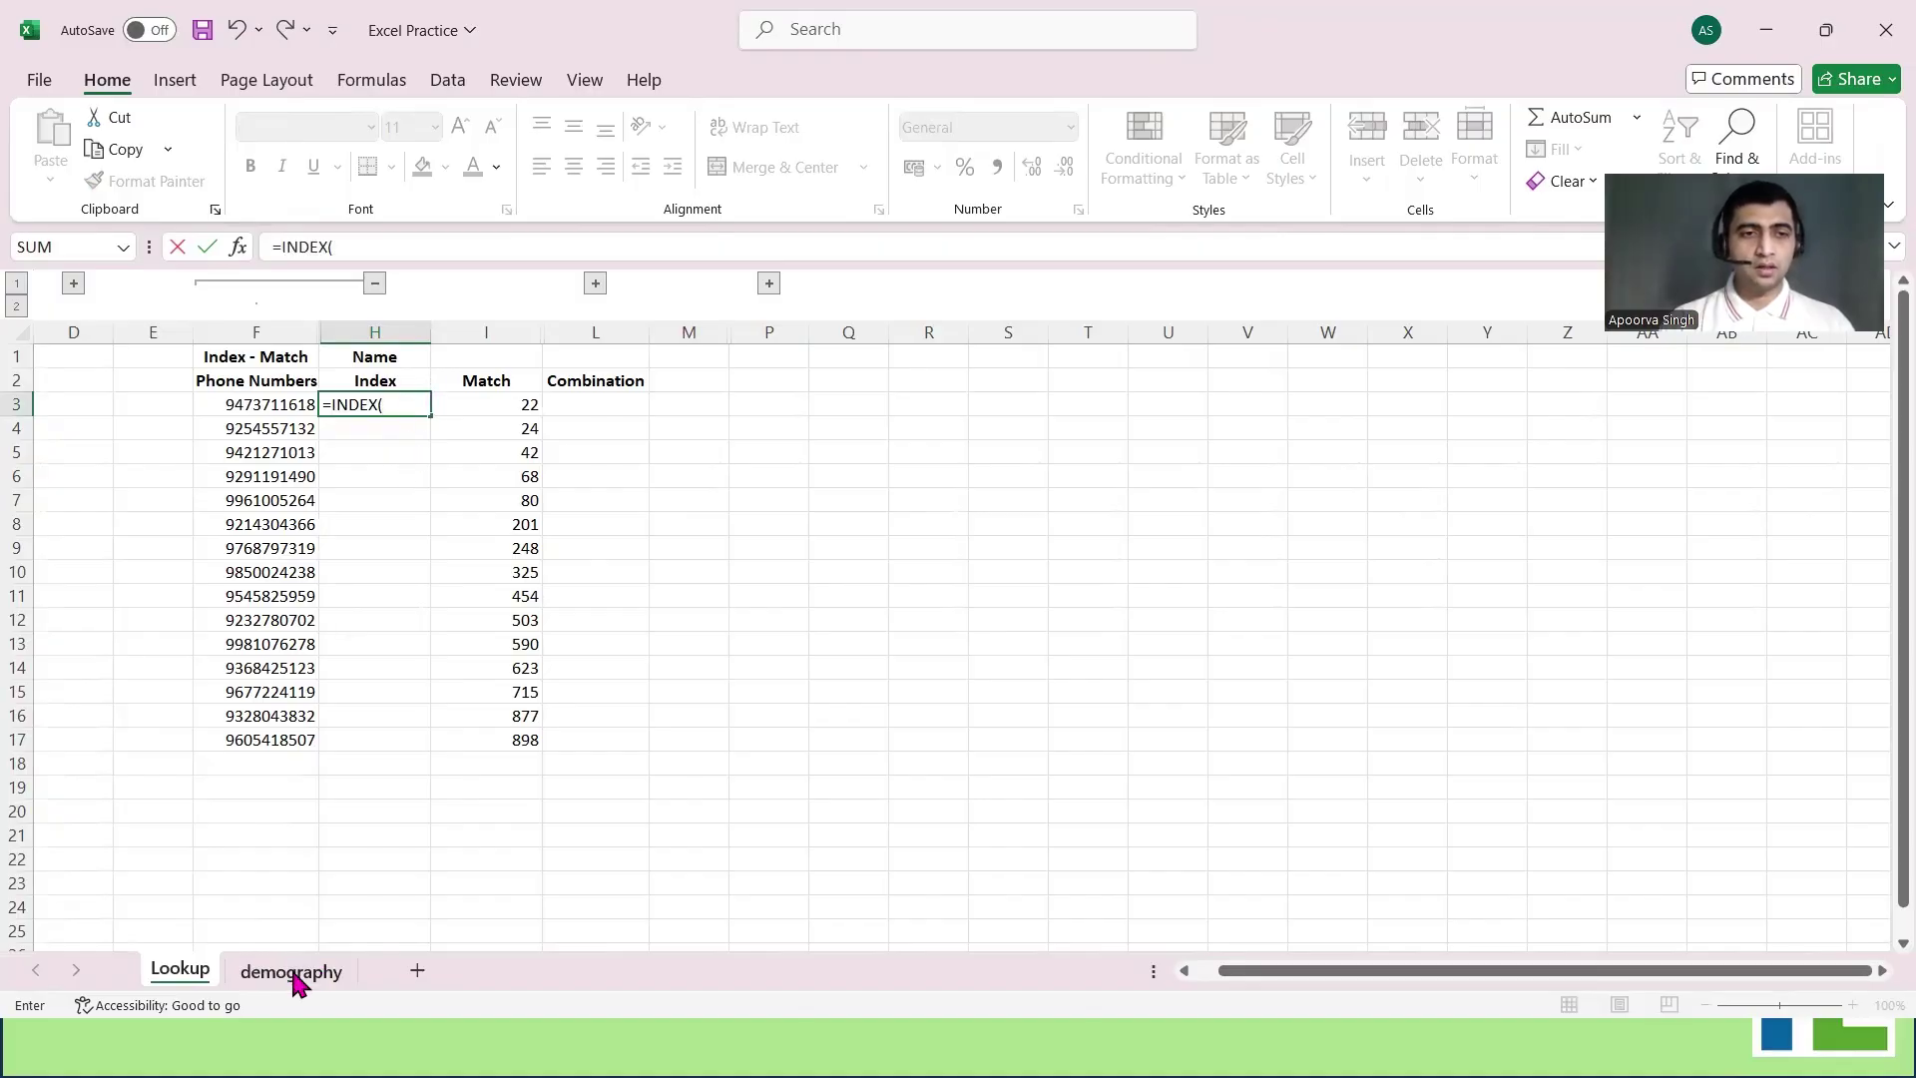
left_click(294, 973)
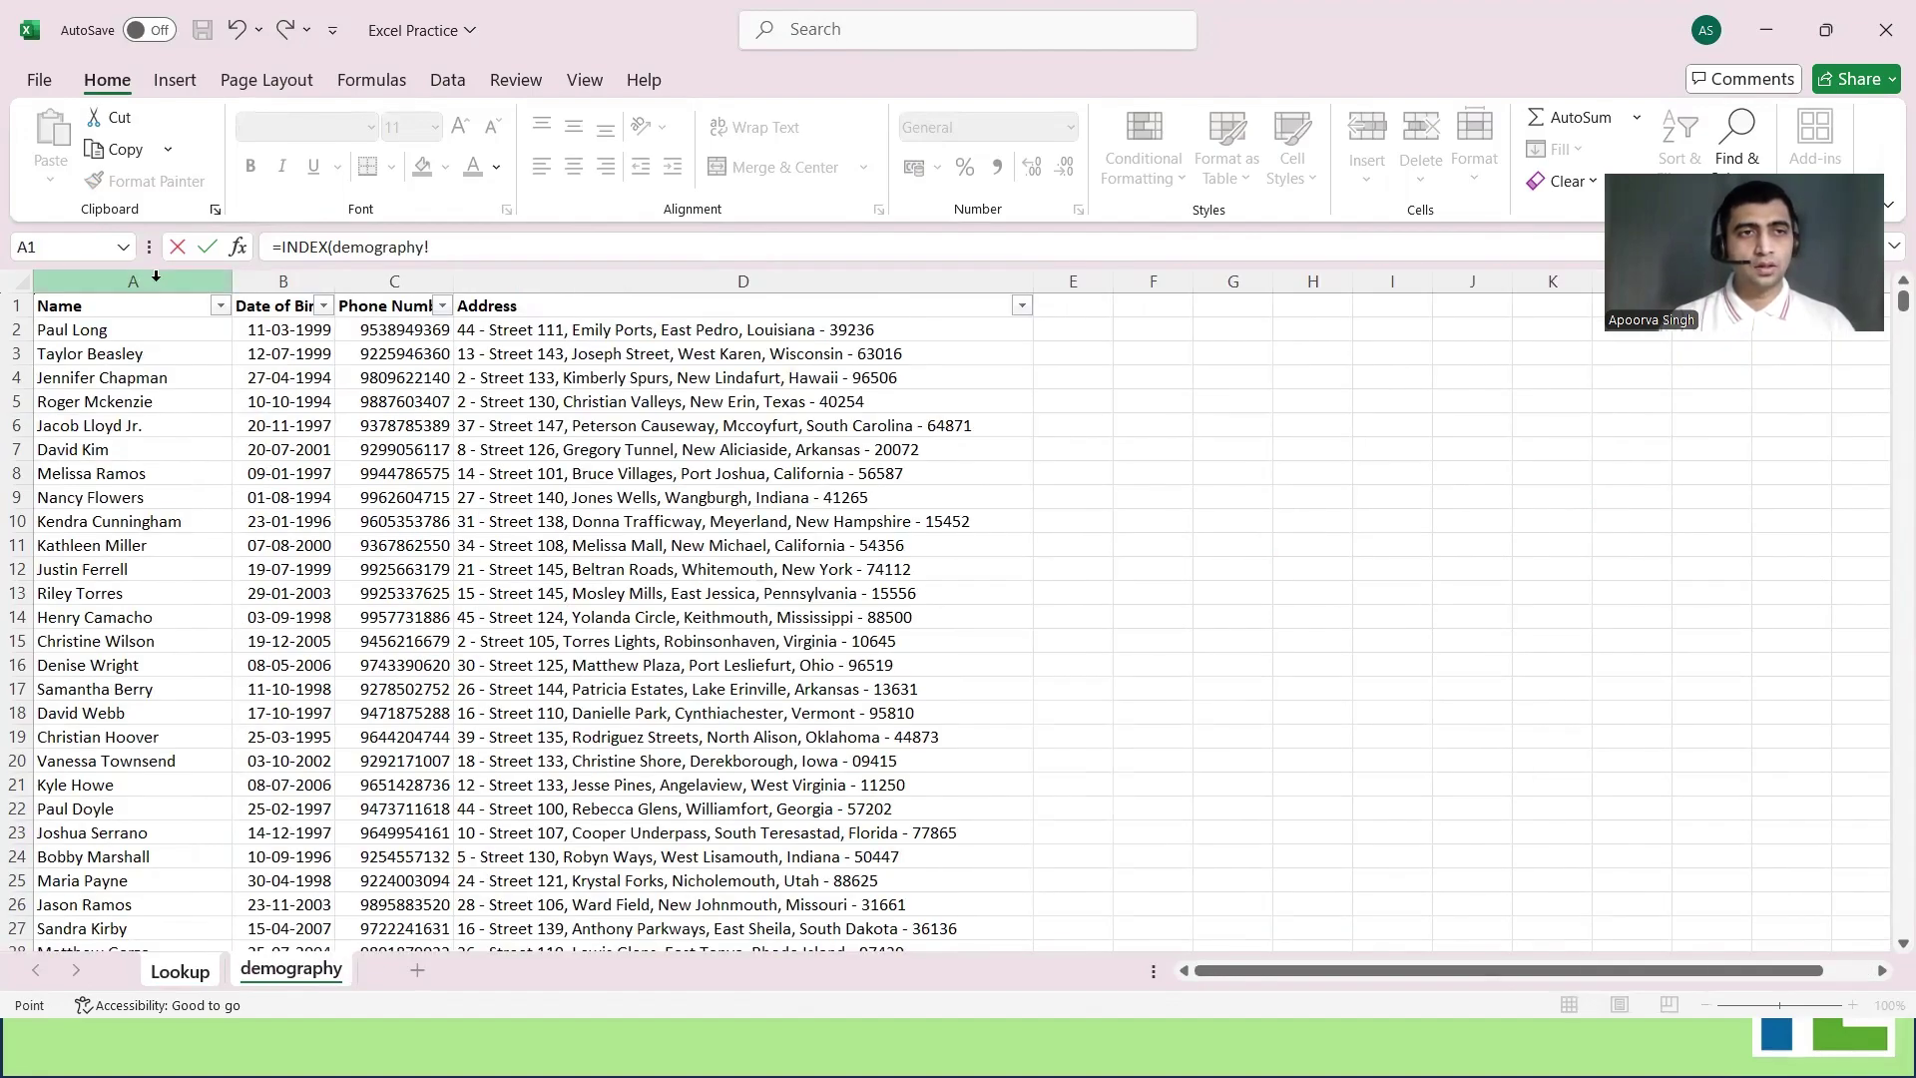
left_click(156, 281)
left_click(165, 281)
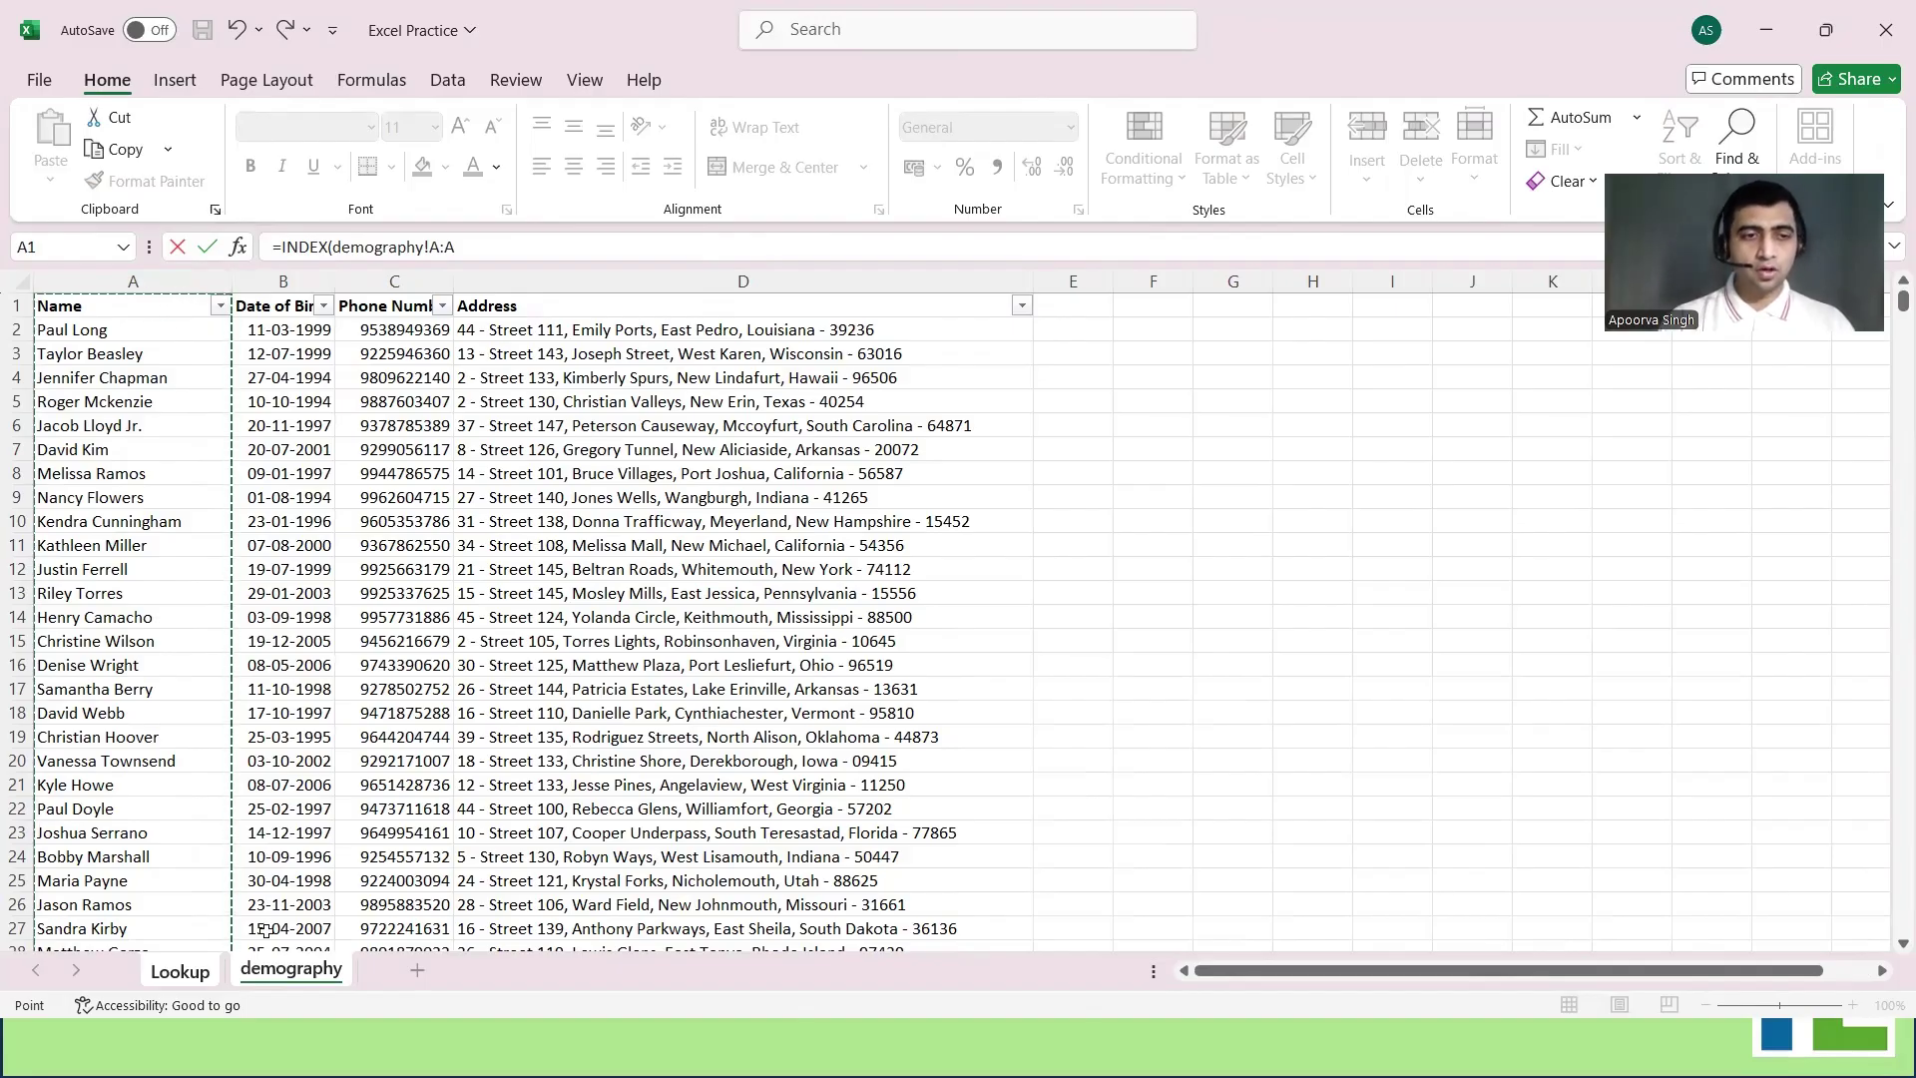
type(",")
left_click(192, 976)
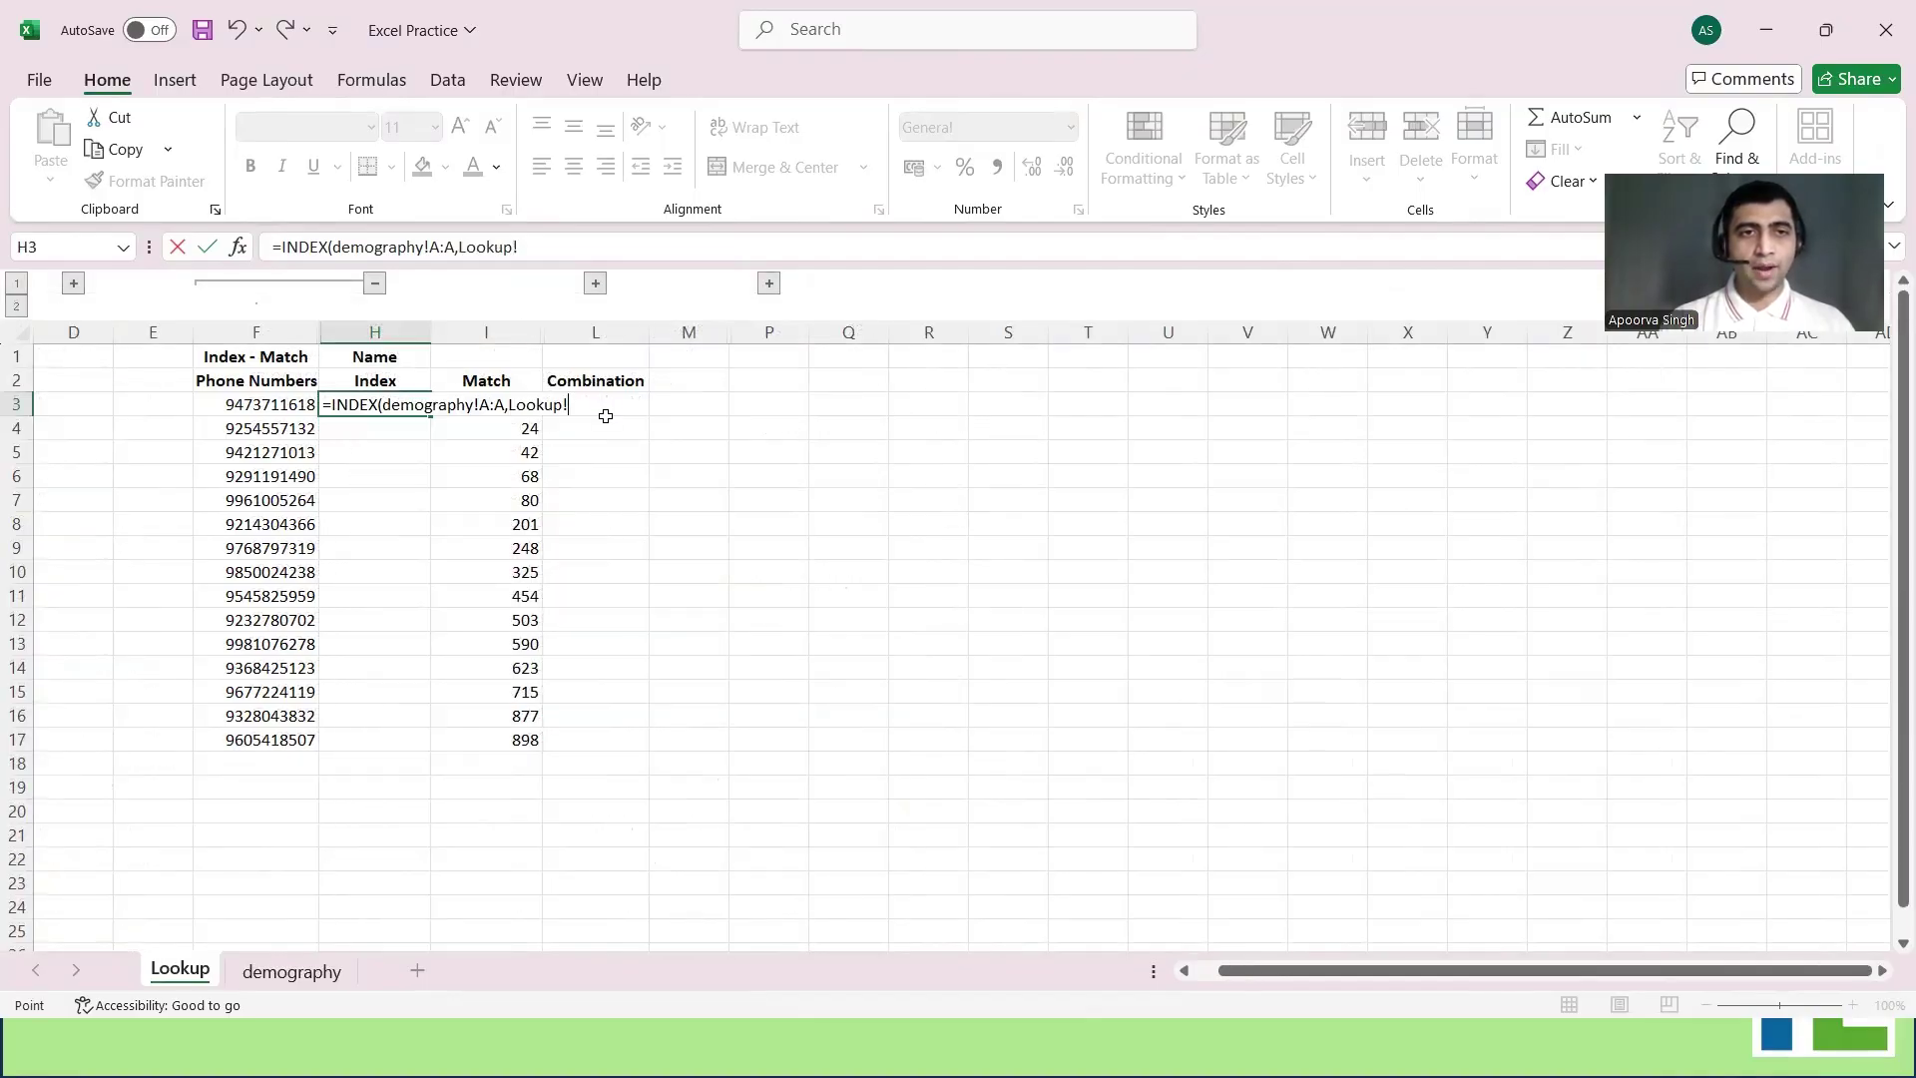
key("Right")
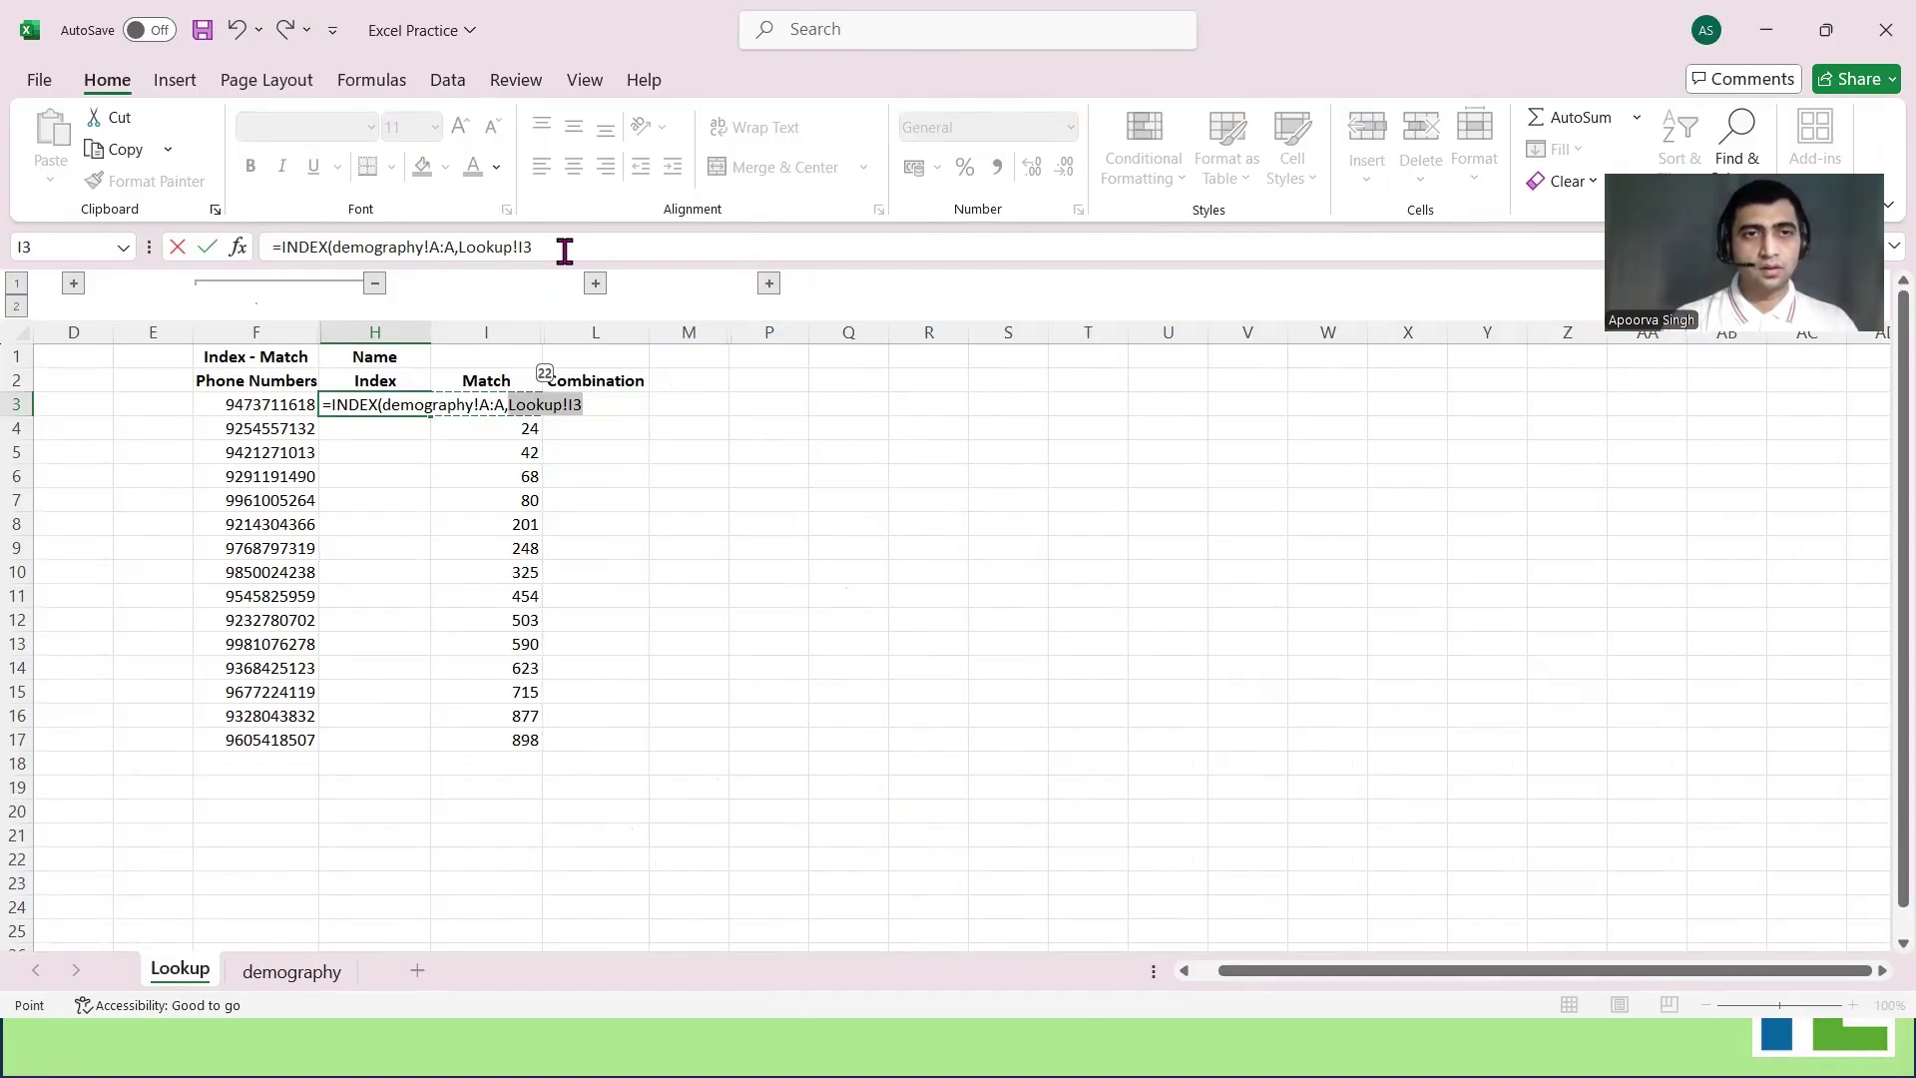
key("ctrl+Return")
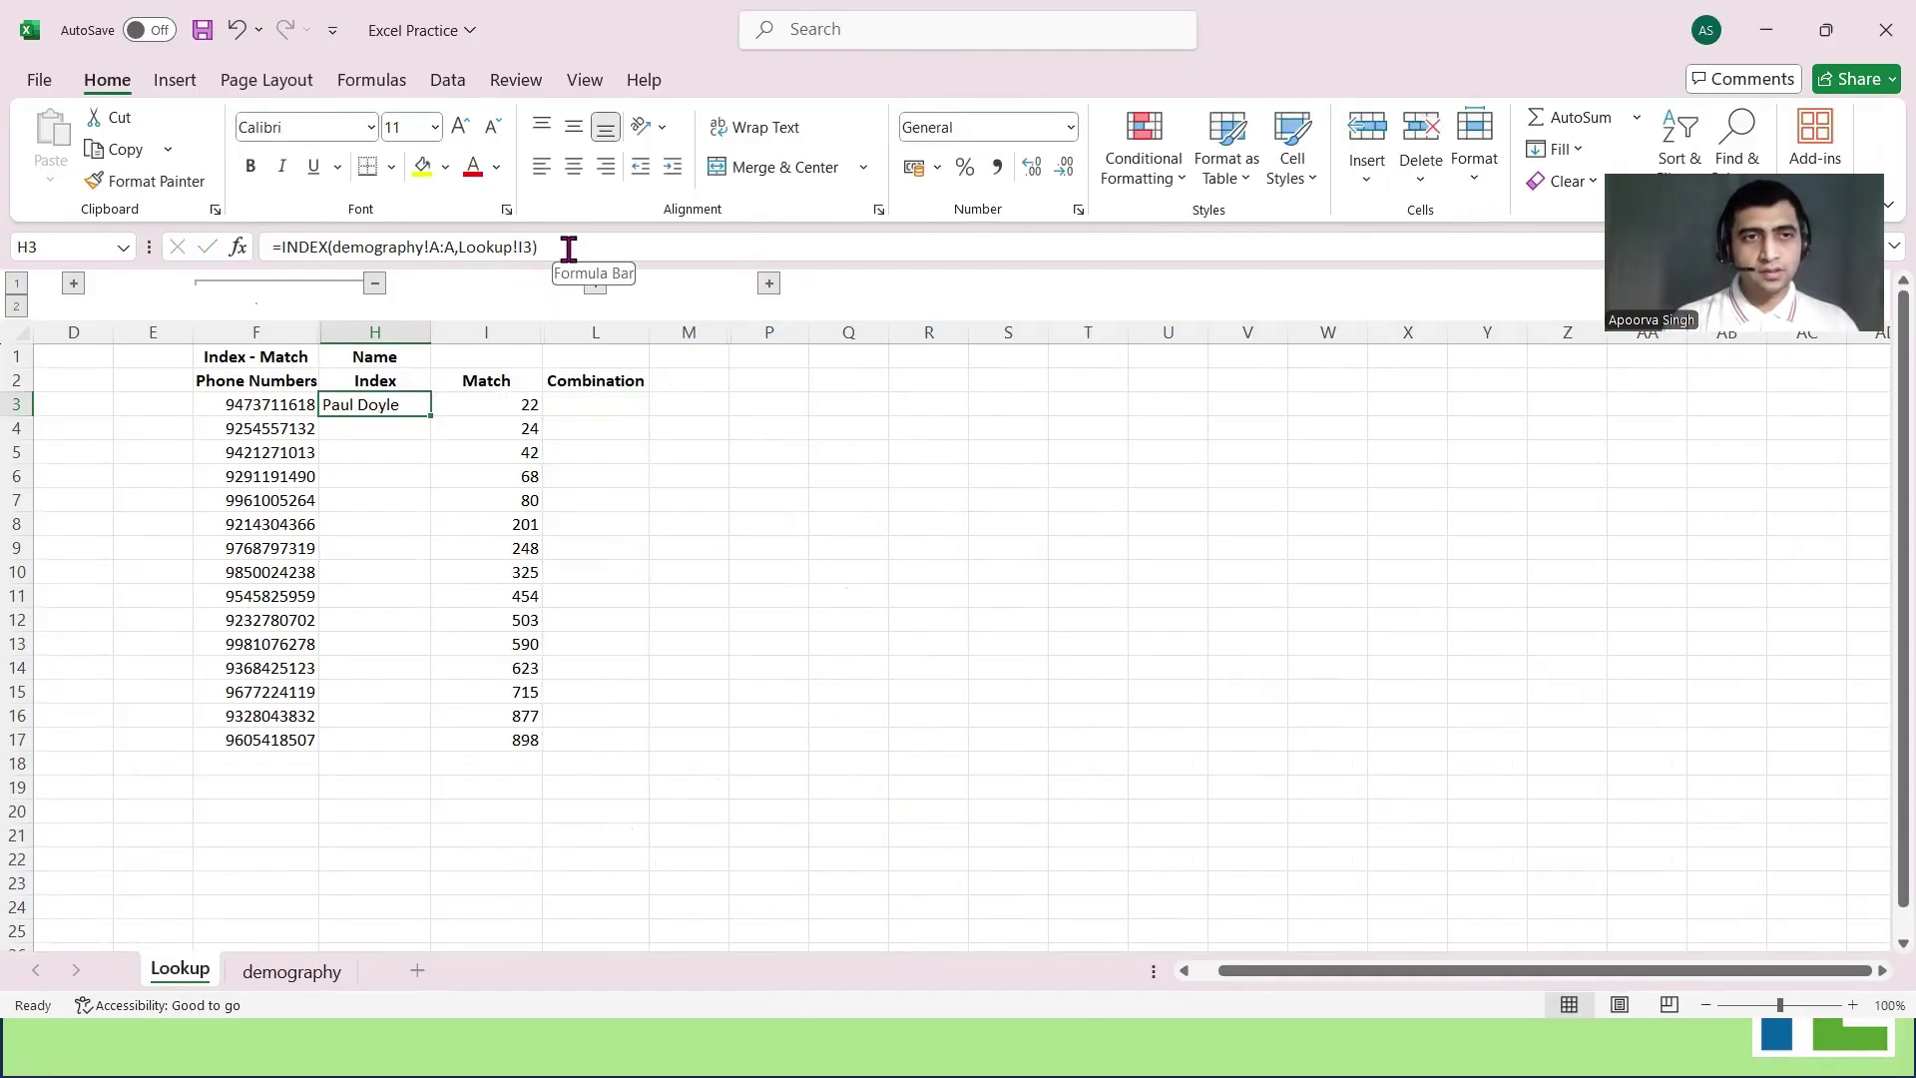
Copy the INDEX formula from H3 down through H17 and widen column H to fit the full names
double_click(436, 411)
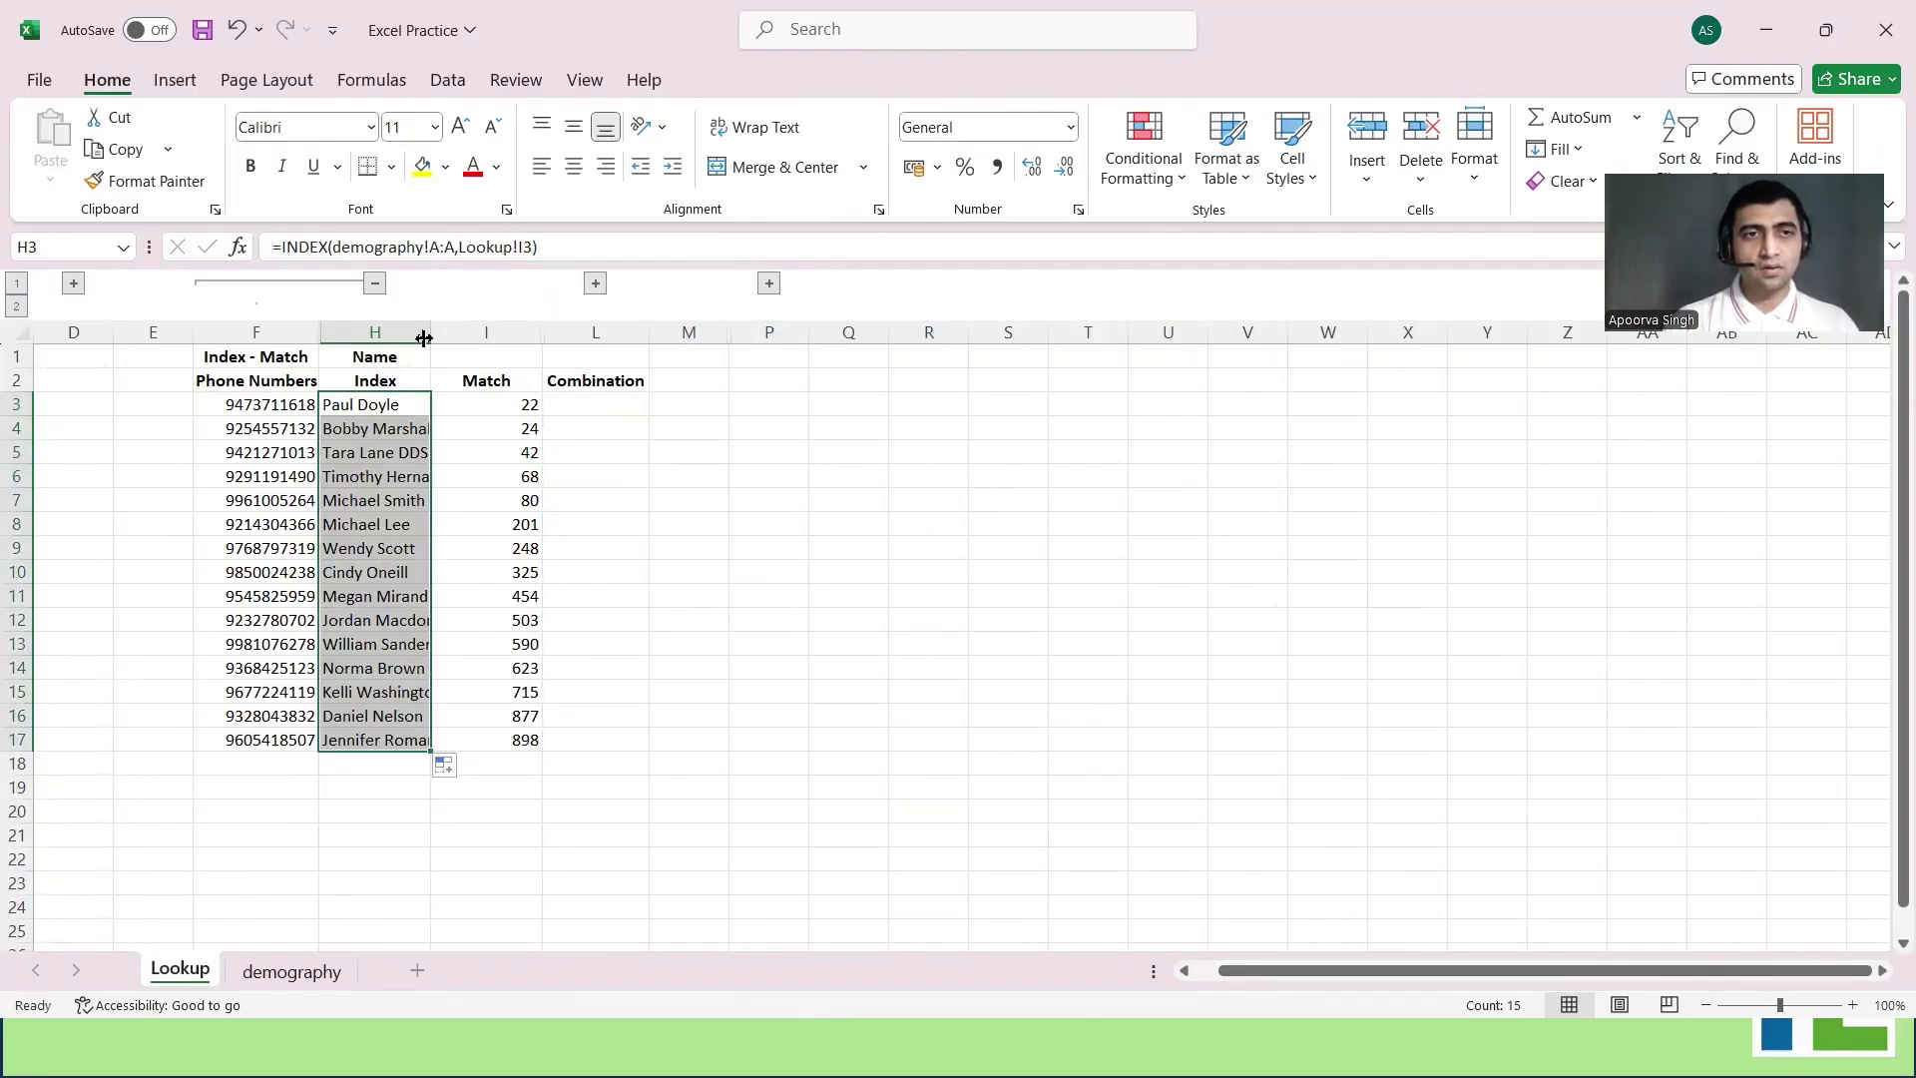
left_click_drag(426, 333, 475, 332)
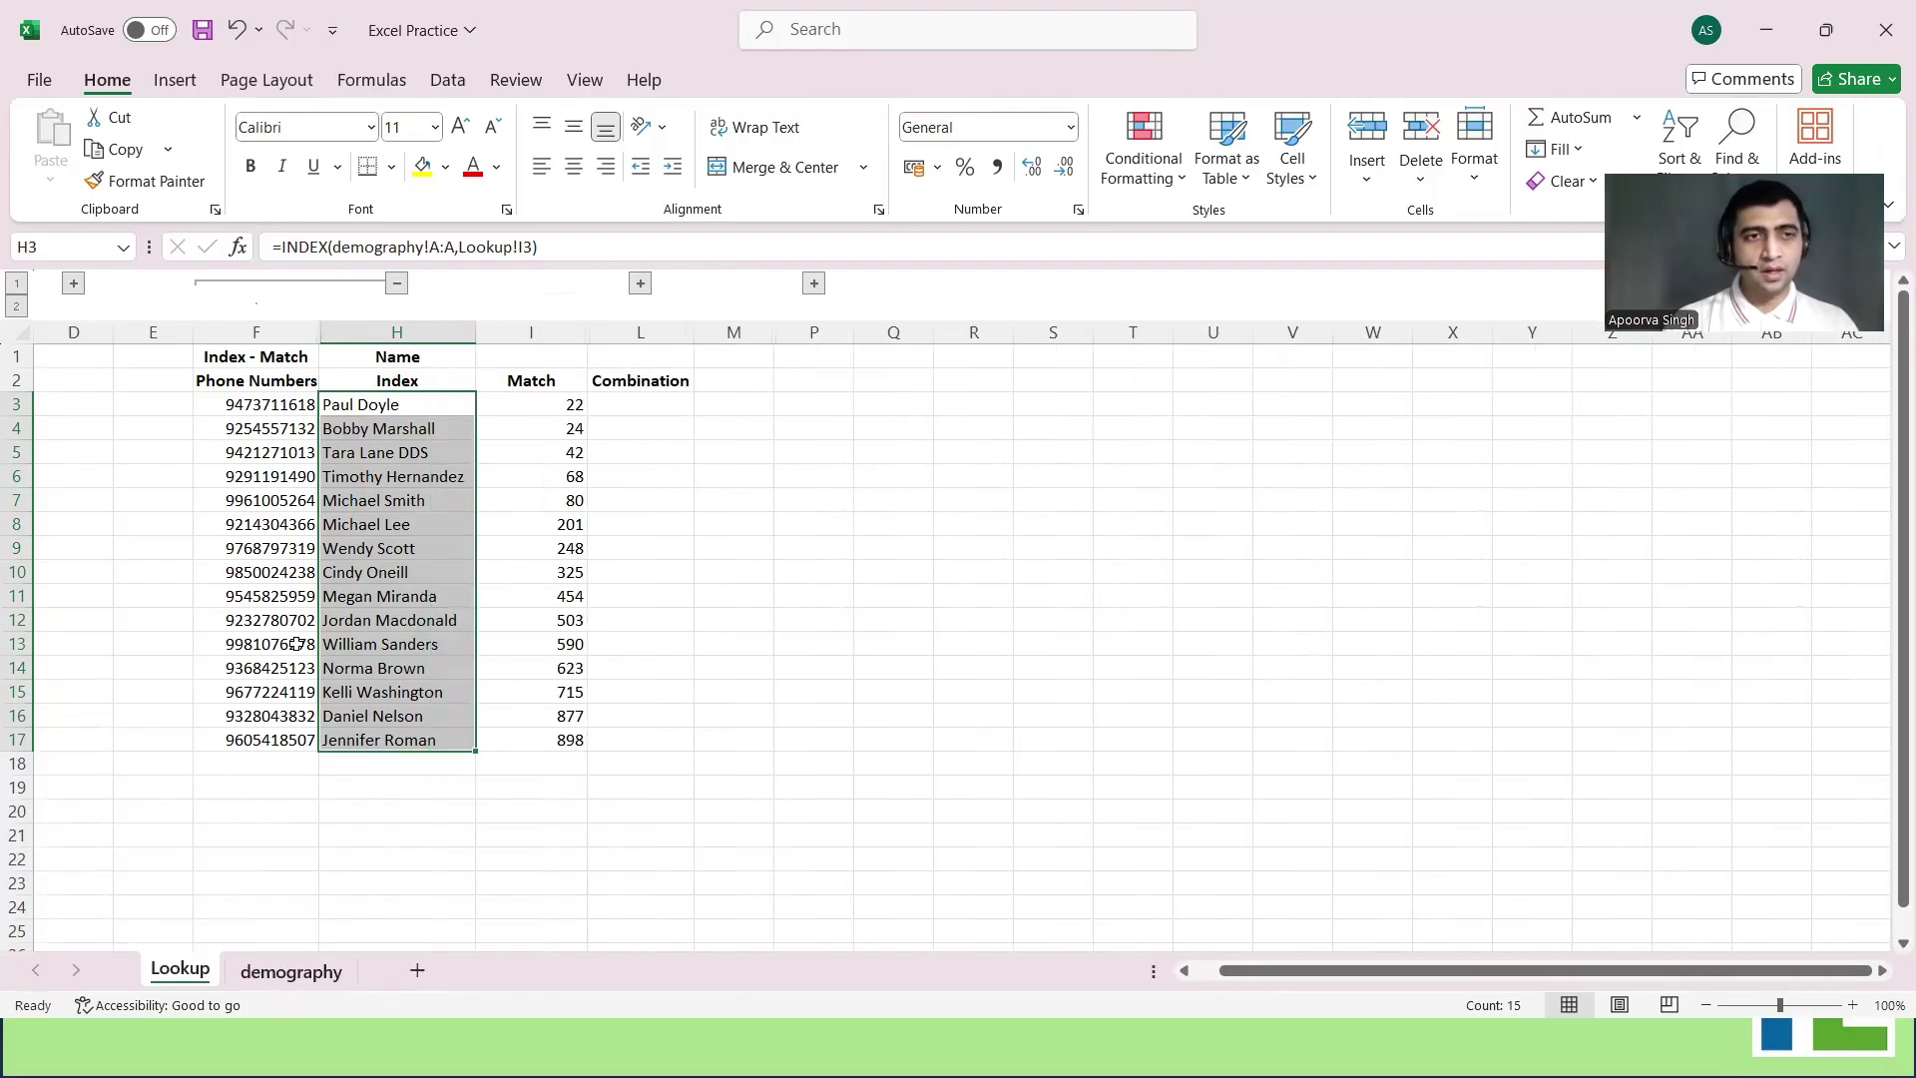
key("ctrl+Page_Down")
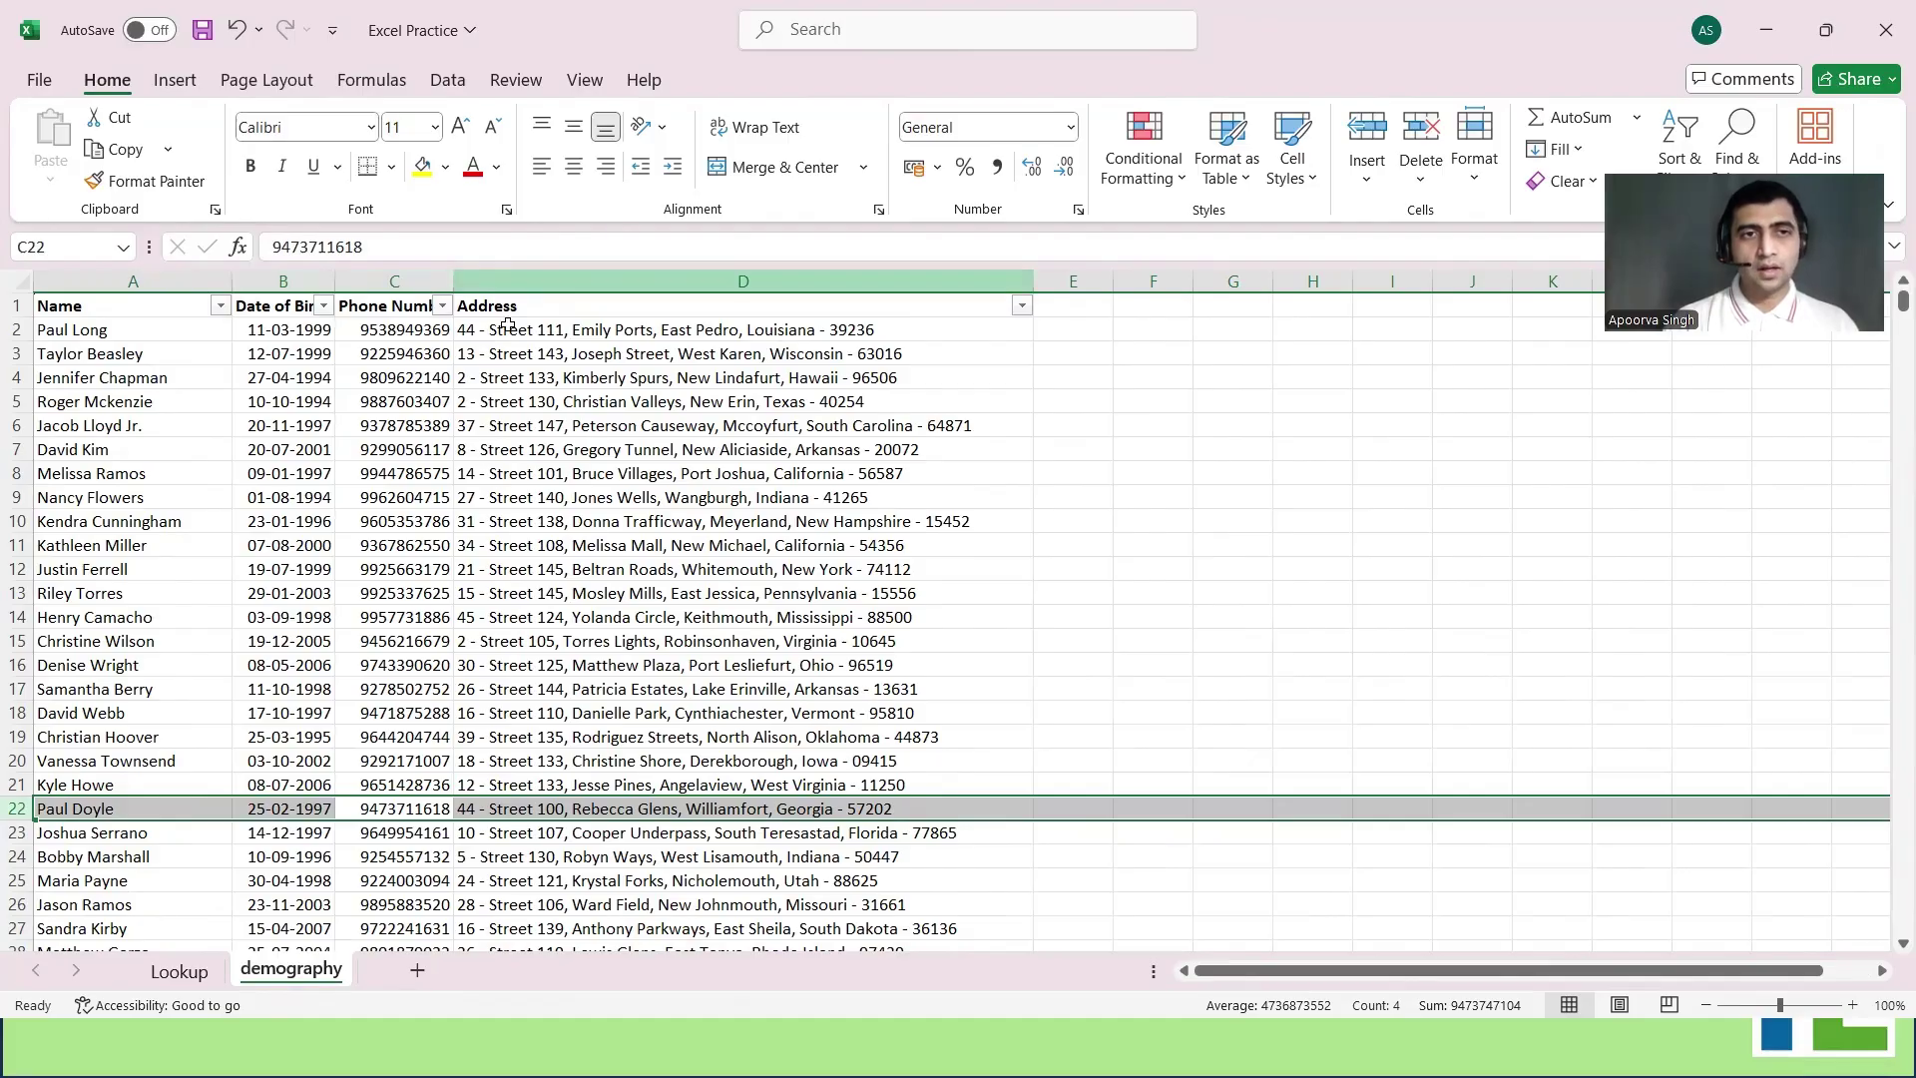
left_click(181, 972)
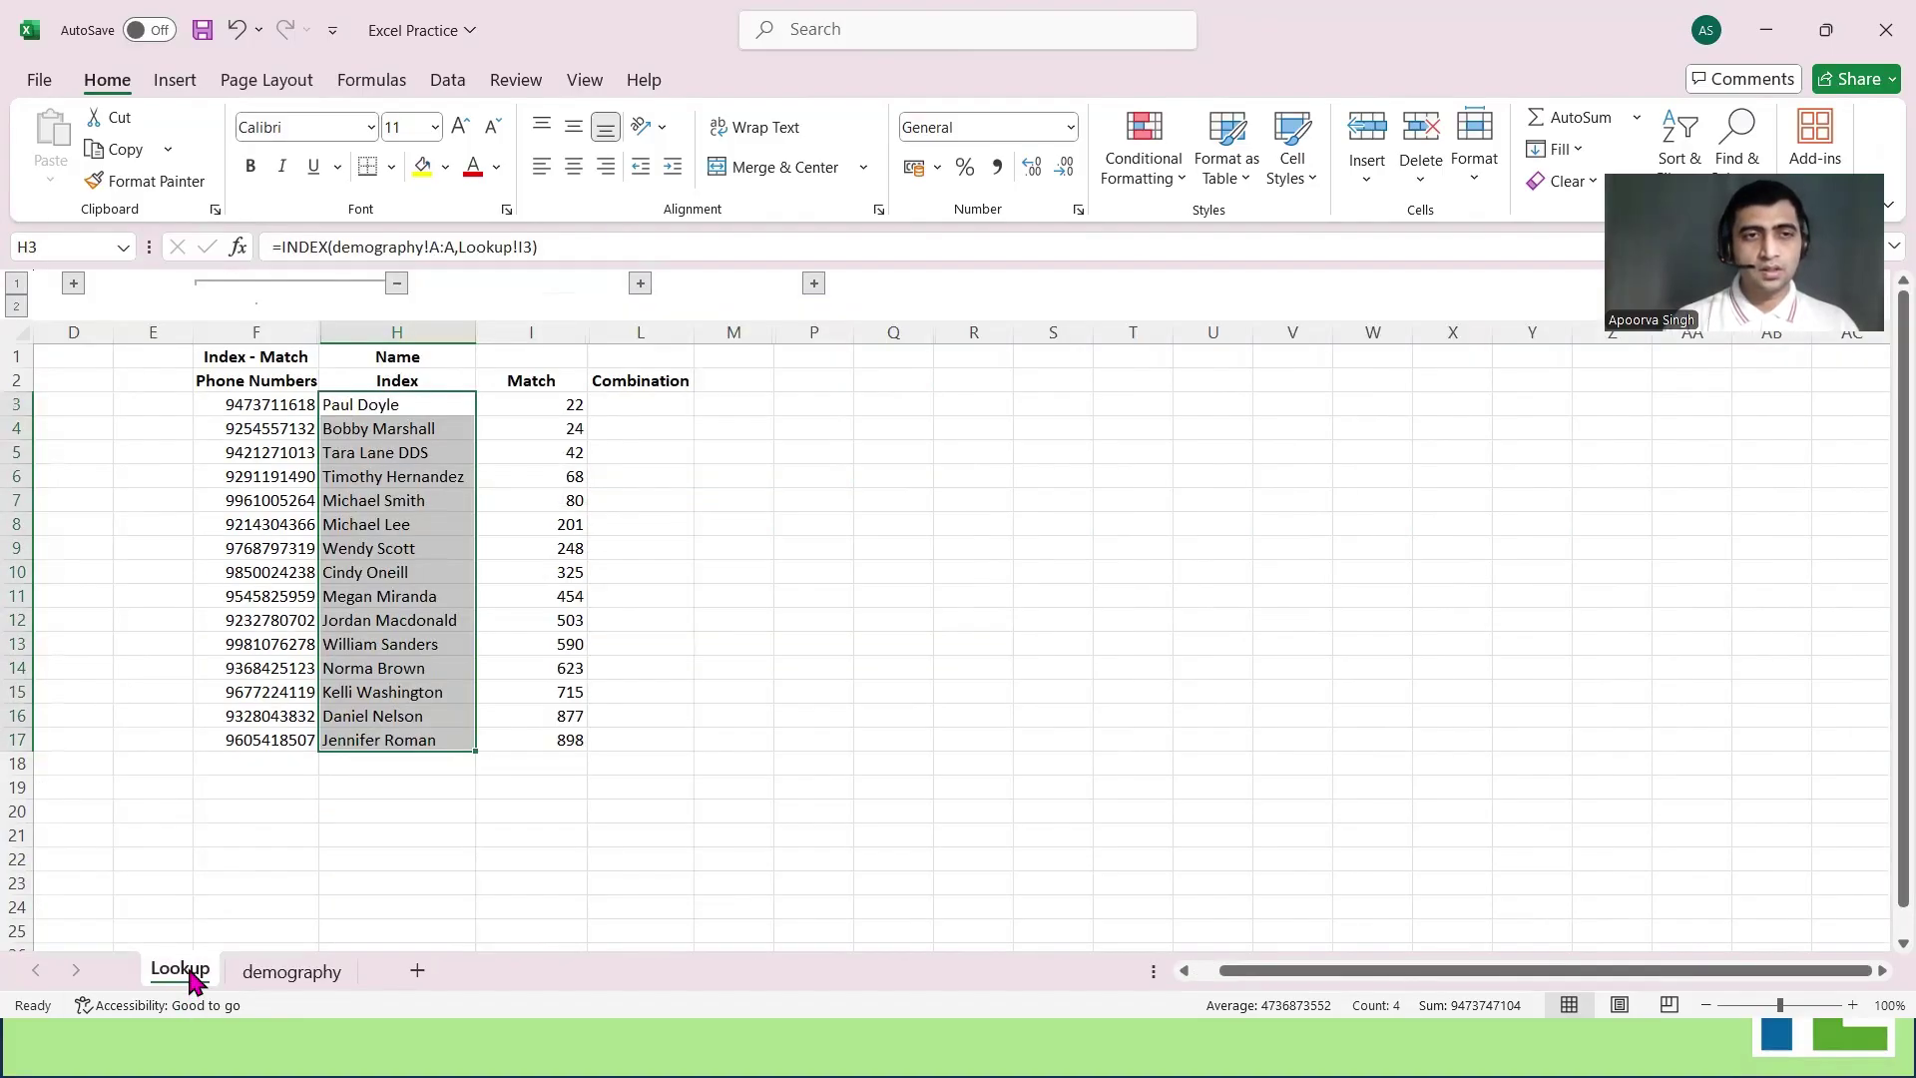
left_click(432, 407)
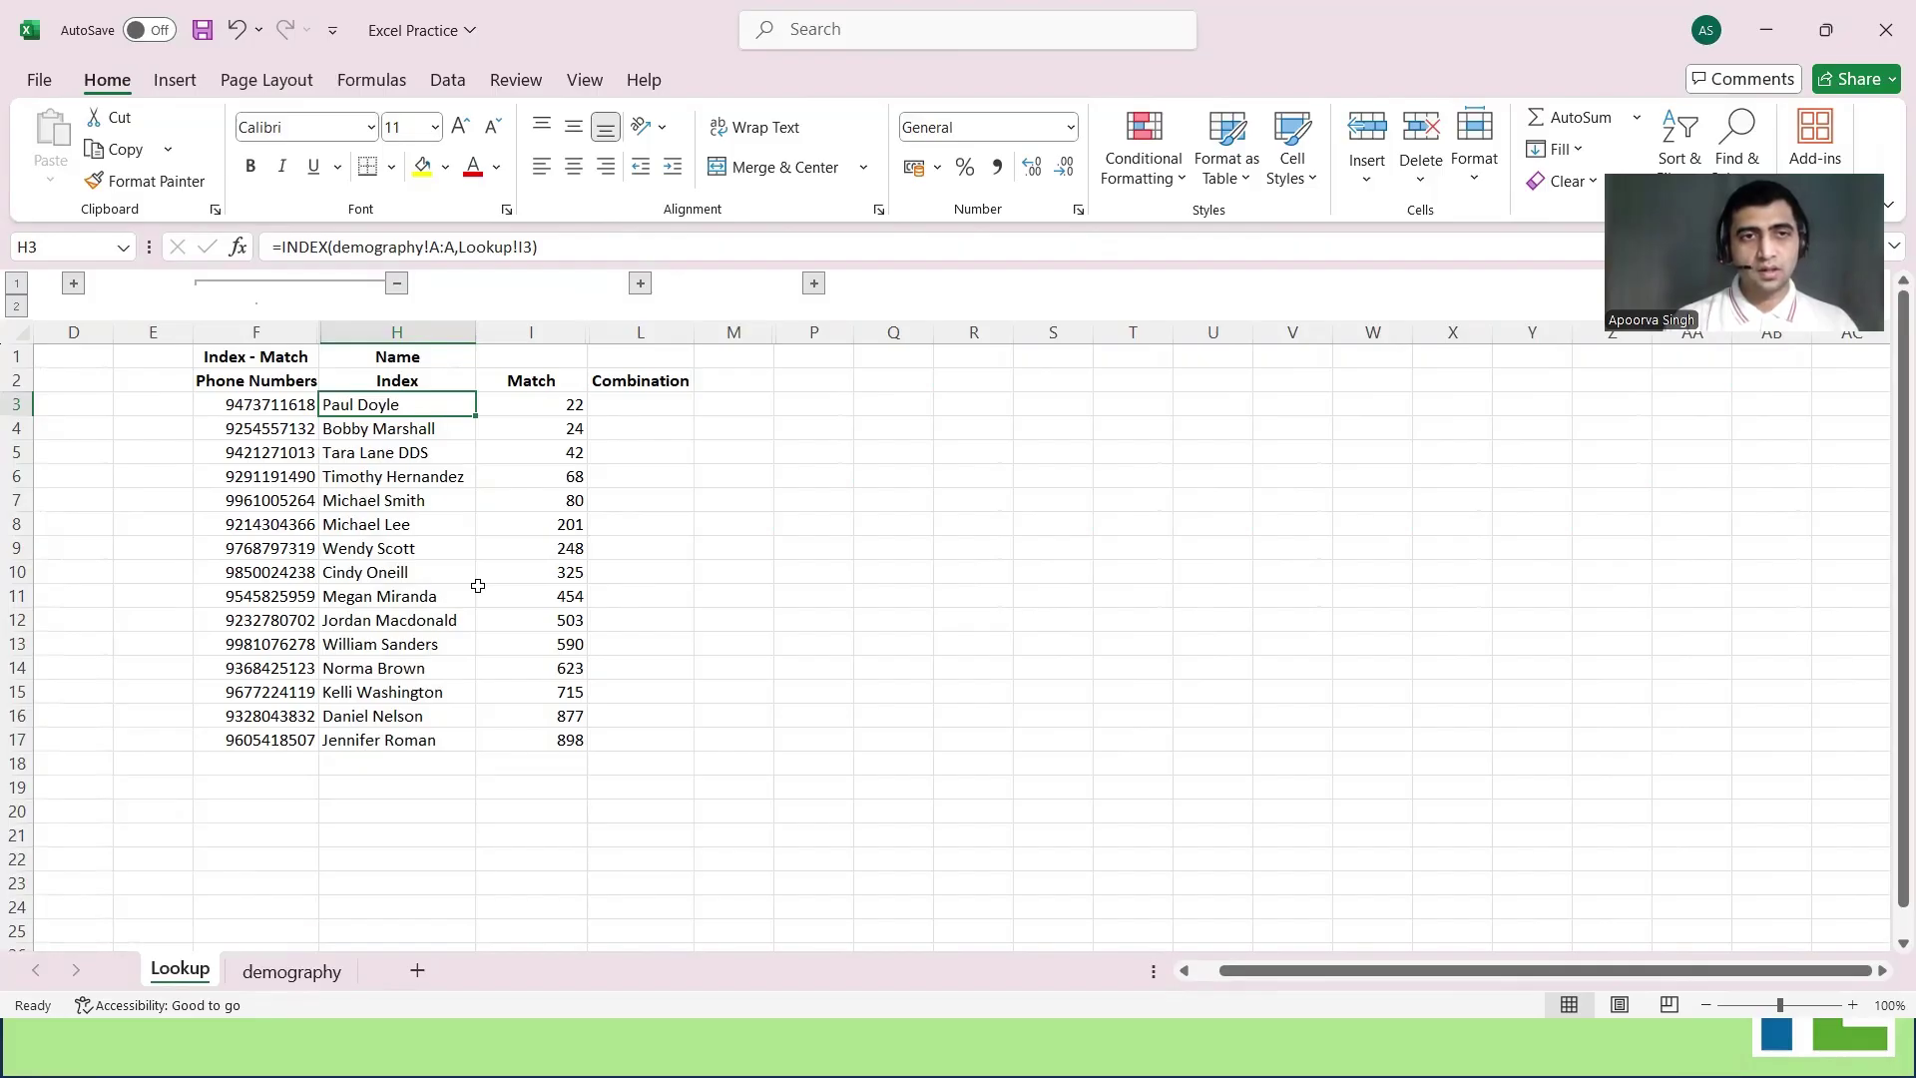
Enter "Date of Birth" in cell L1, above the Combination heading
left_click(668, 380)
key("Up")
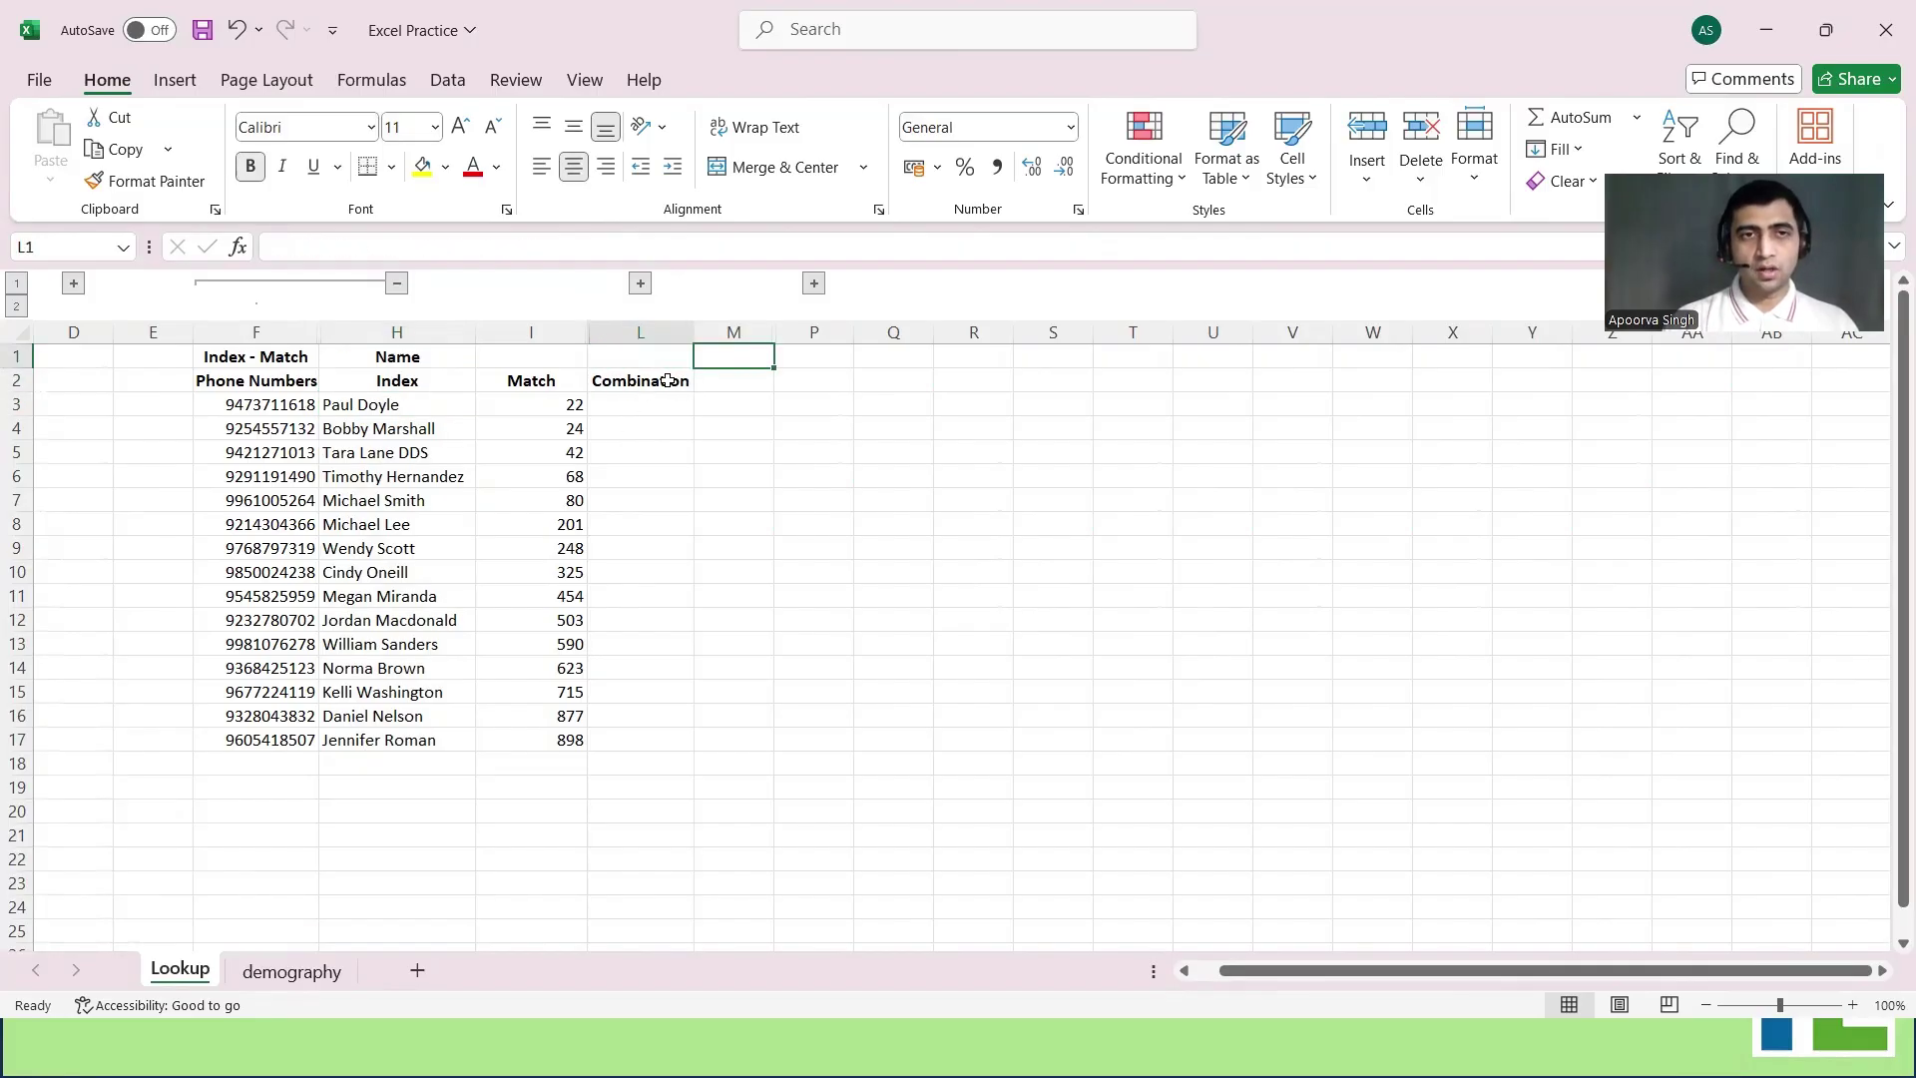
type("Dat")
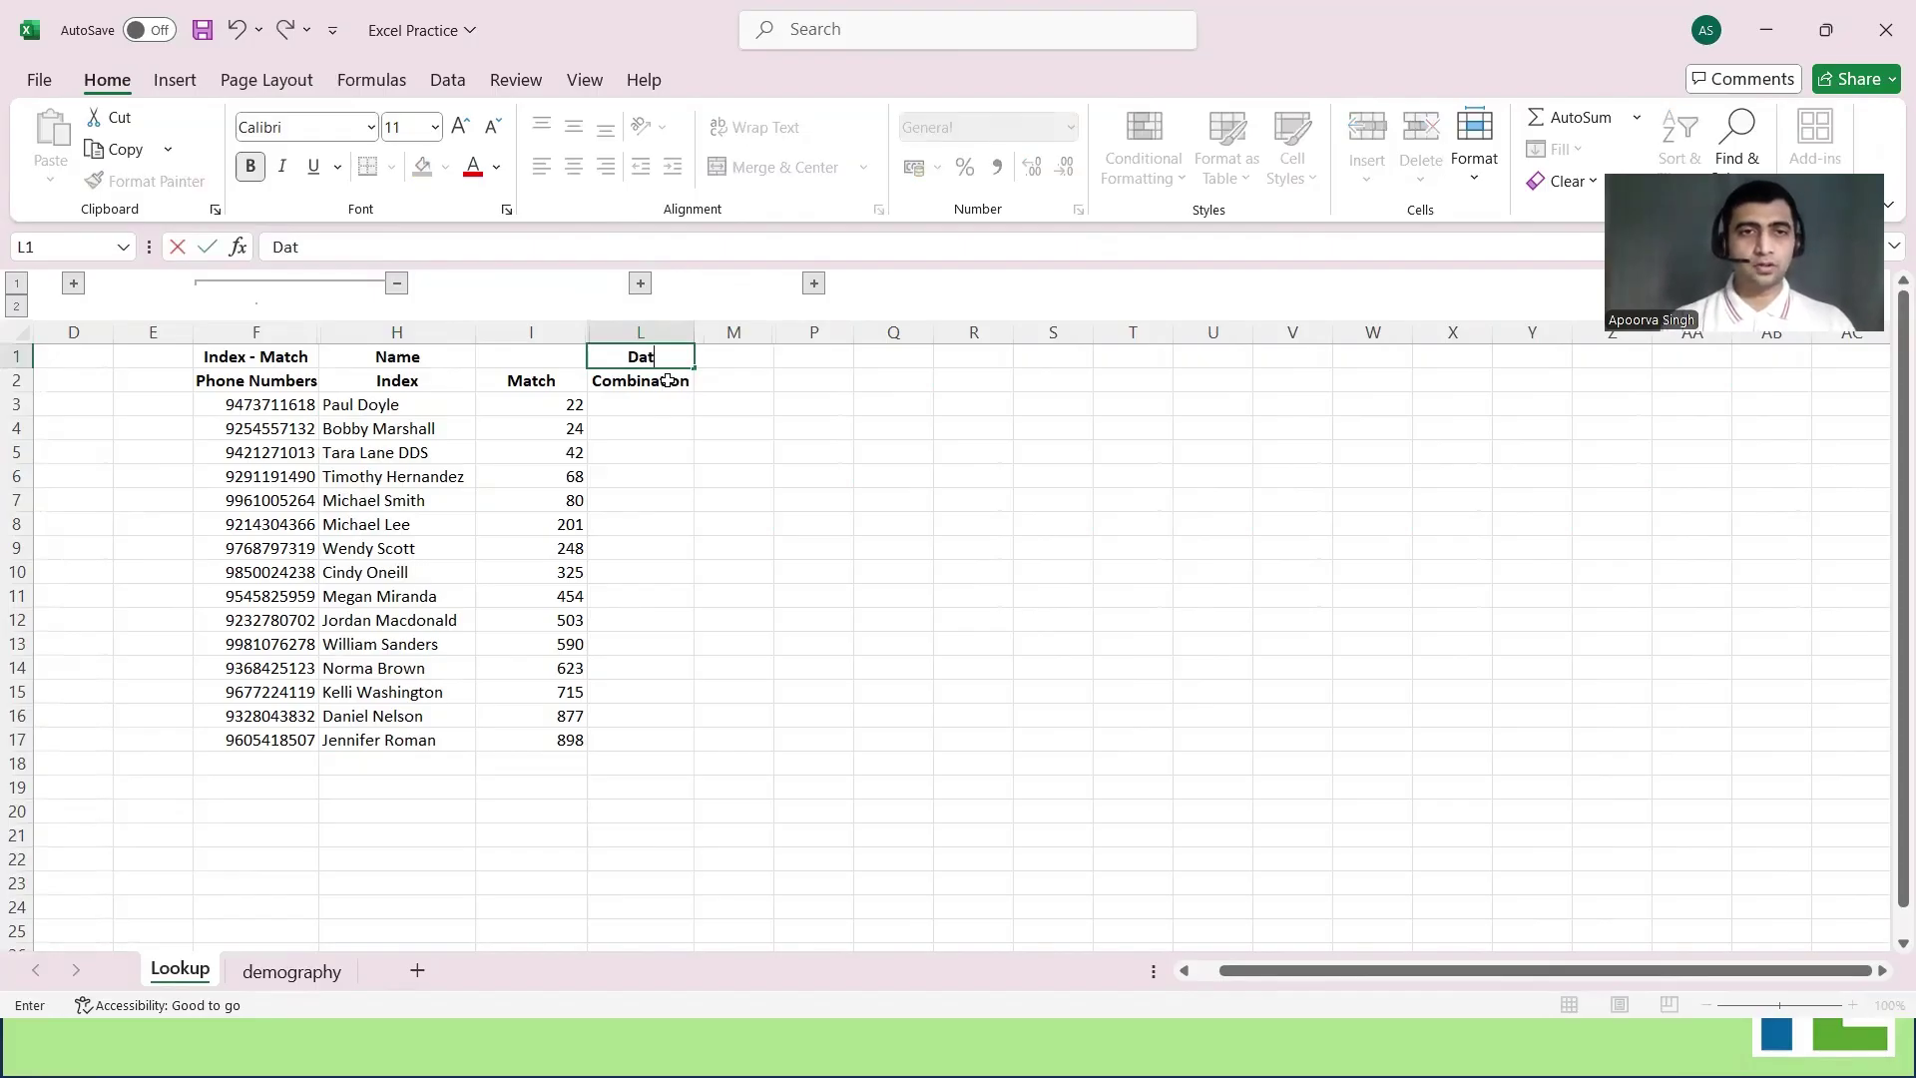
type("e of Birth")
key("Return")
key("Return")
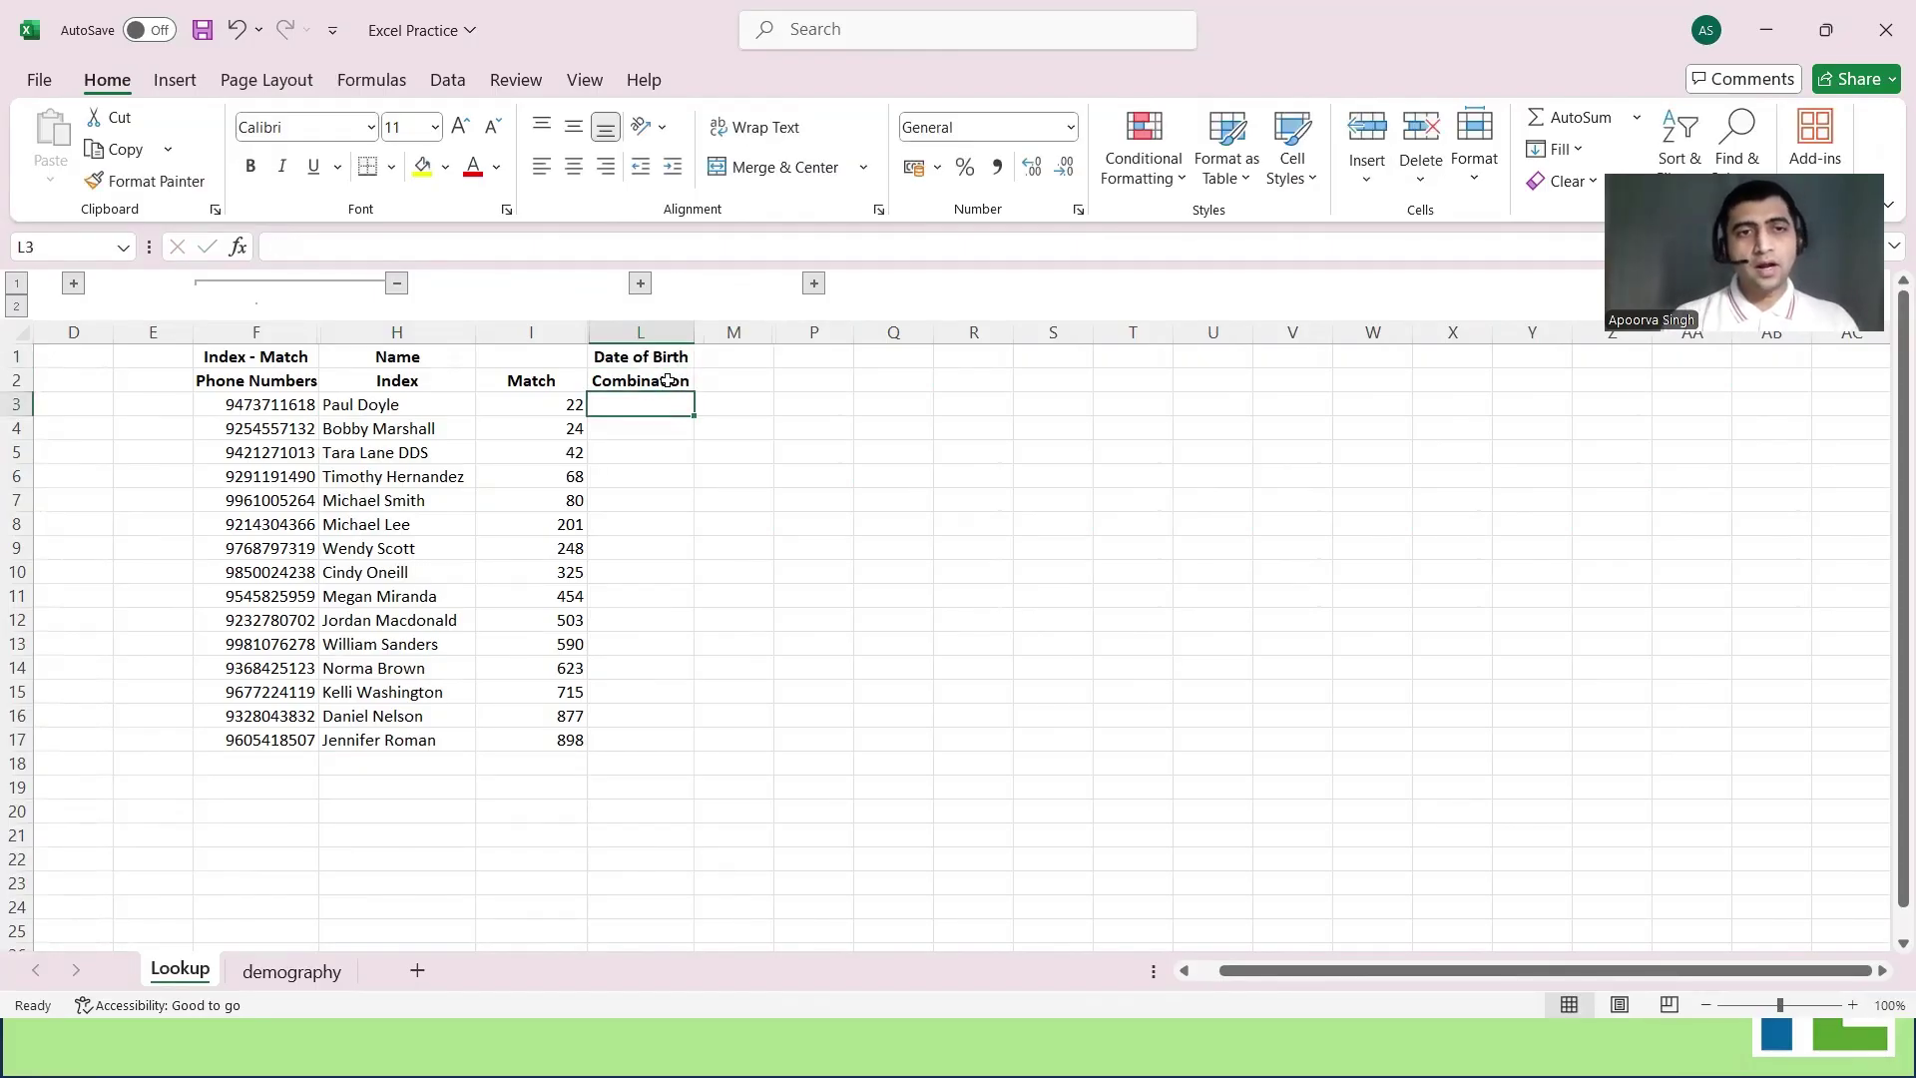
Start an INDEX formula in cell L3 with the demography sheet's date of birth column, demography!B:B, as its array
key("Left")
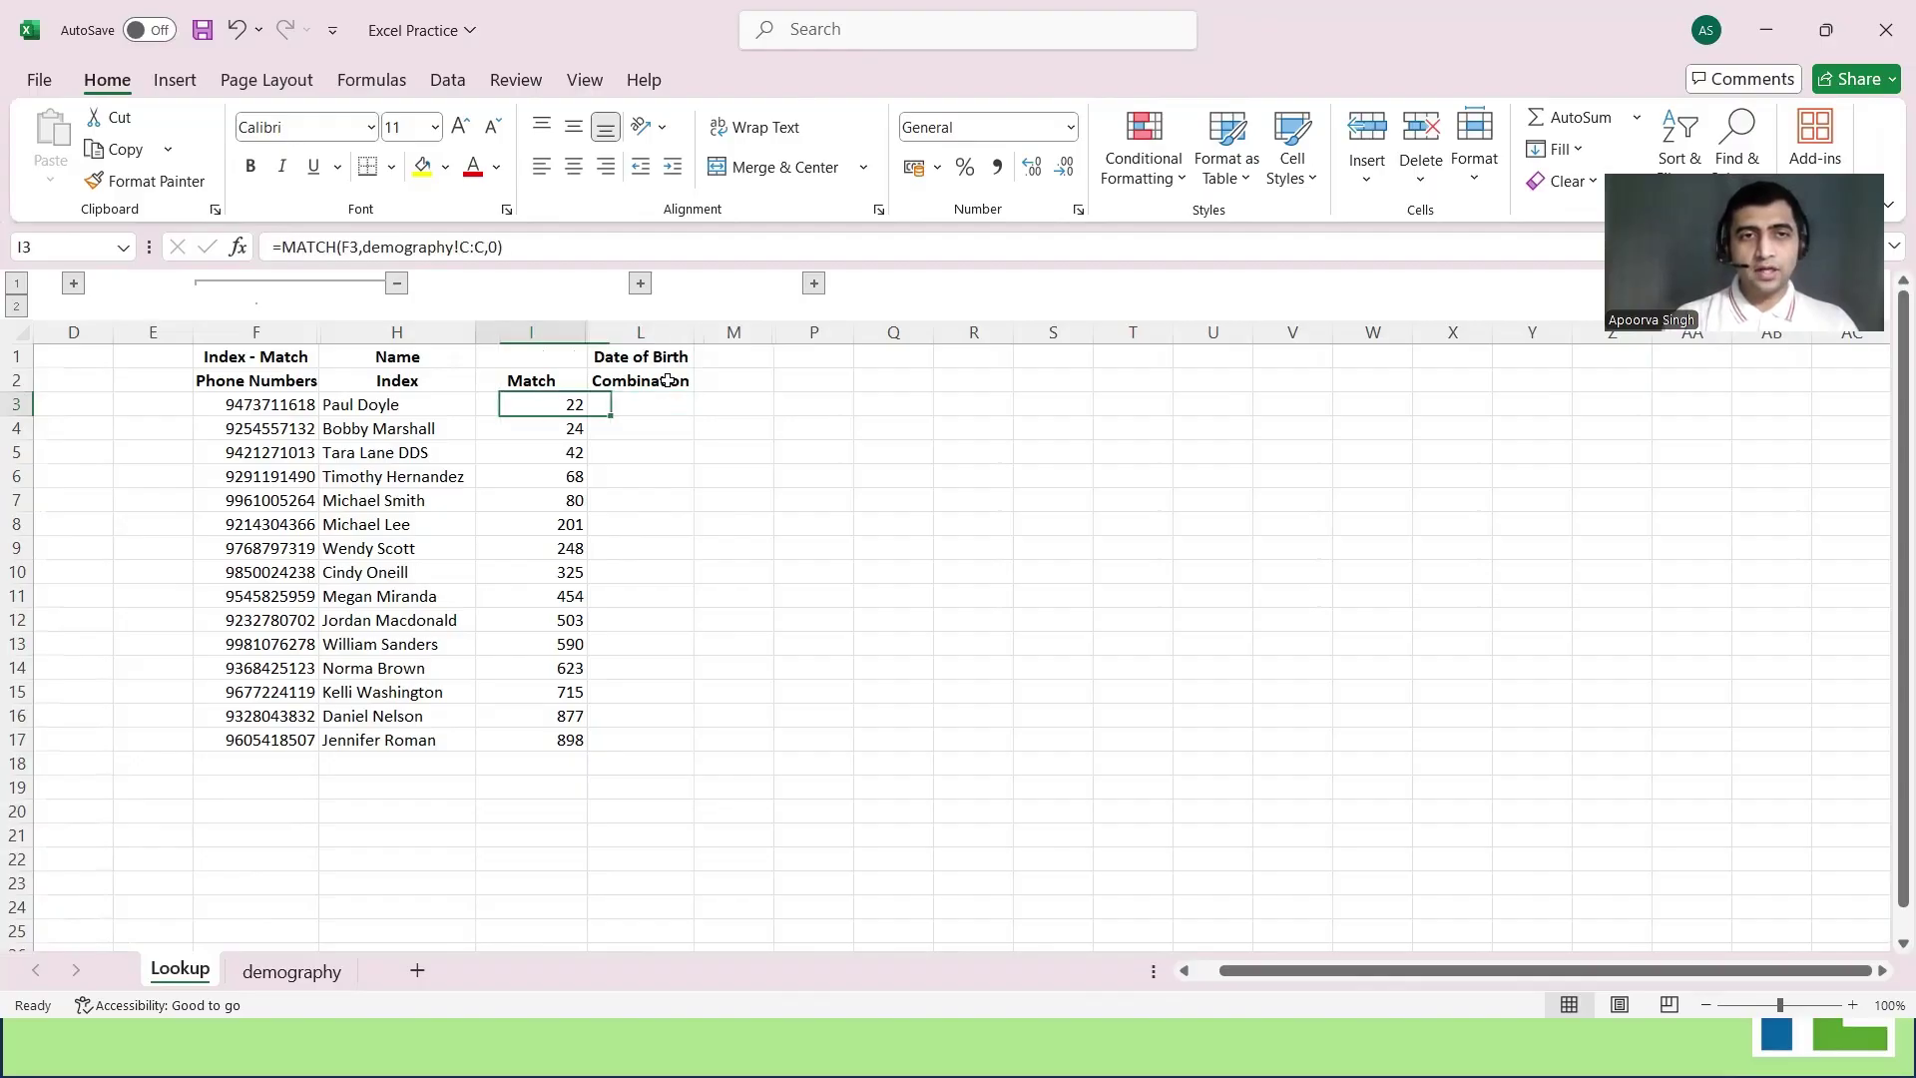
key("Left")
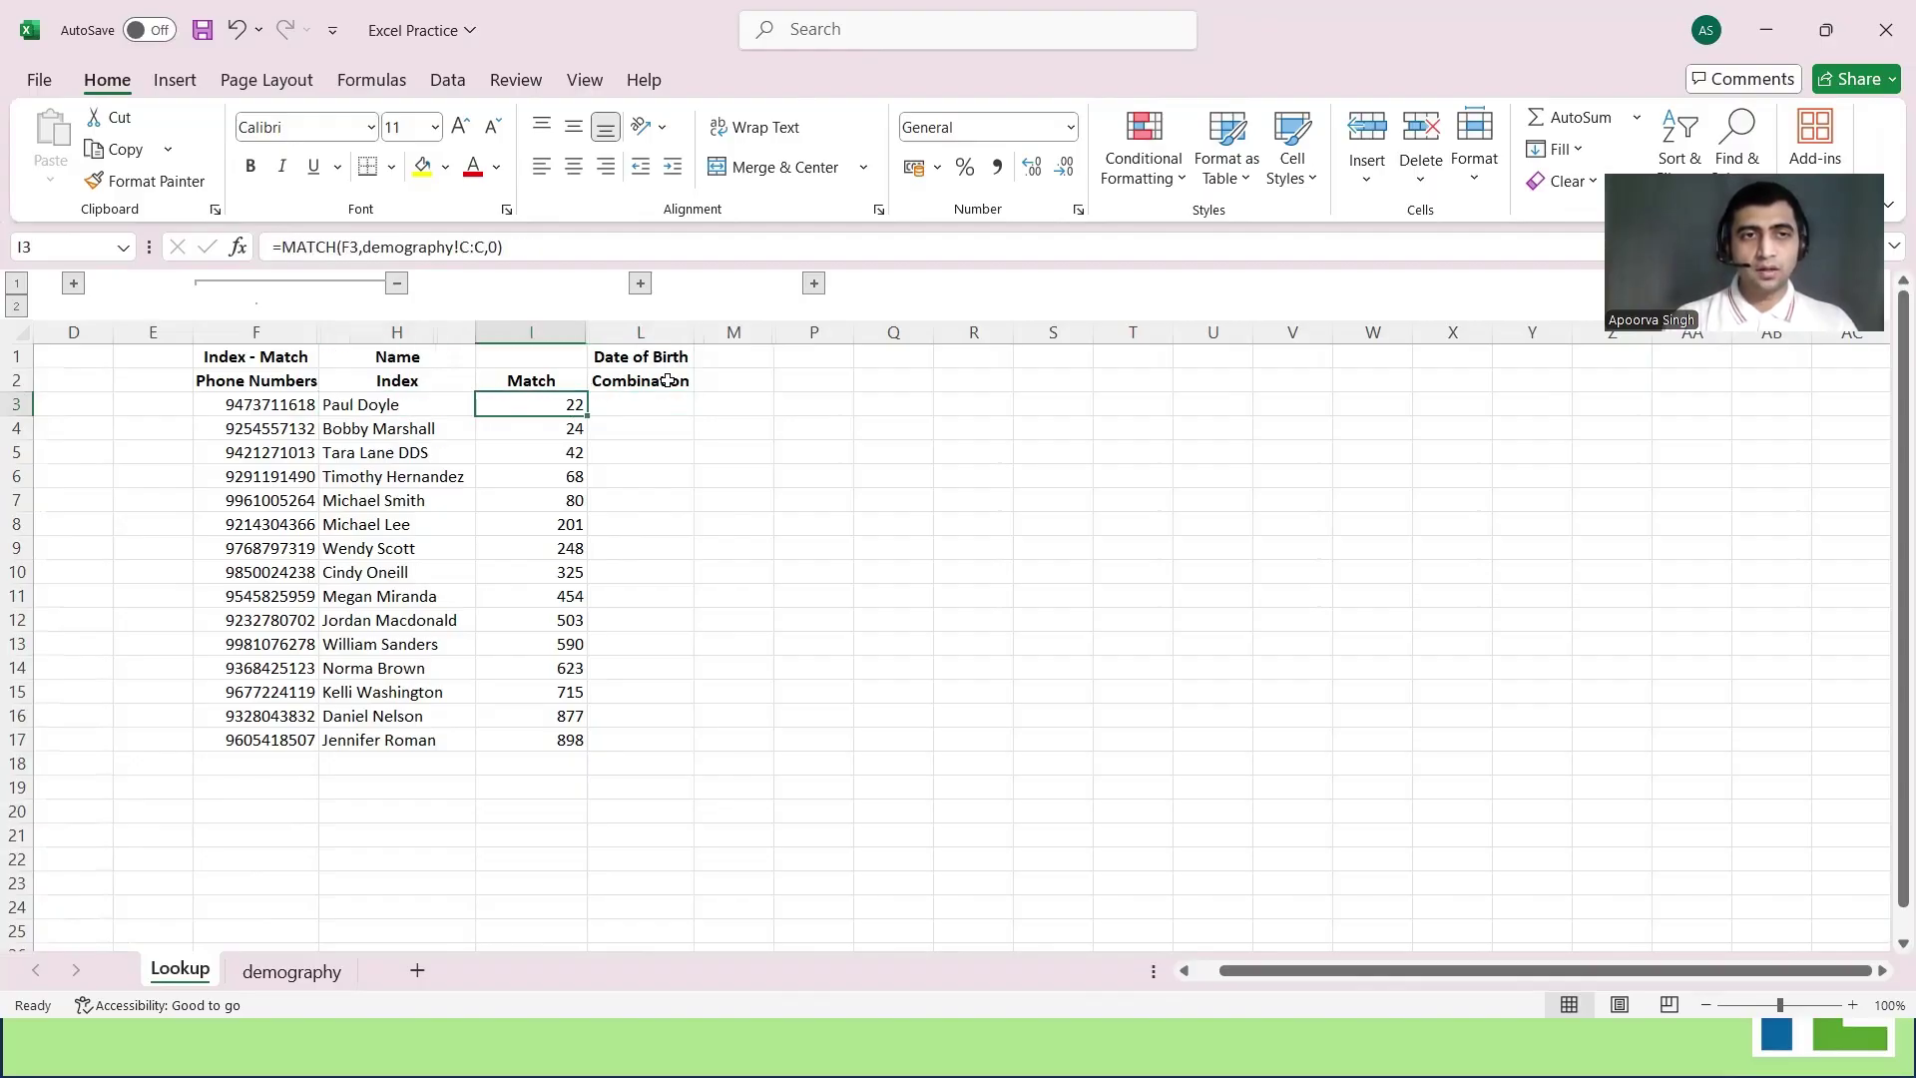
key("Right")
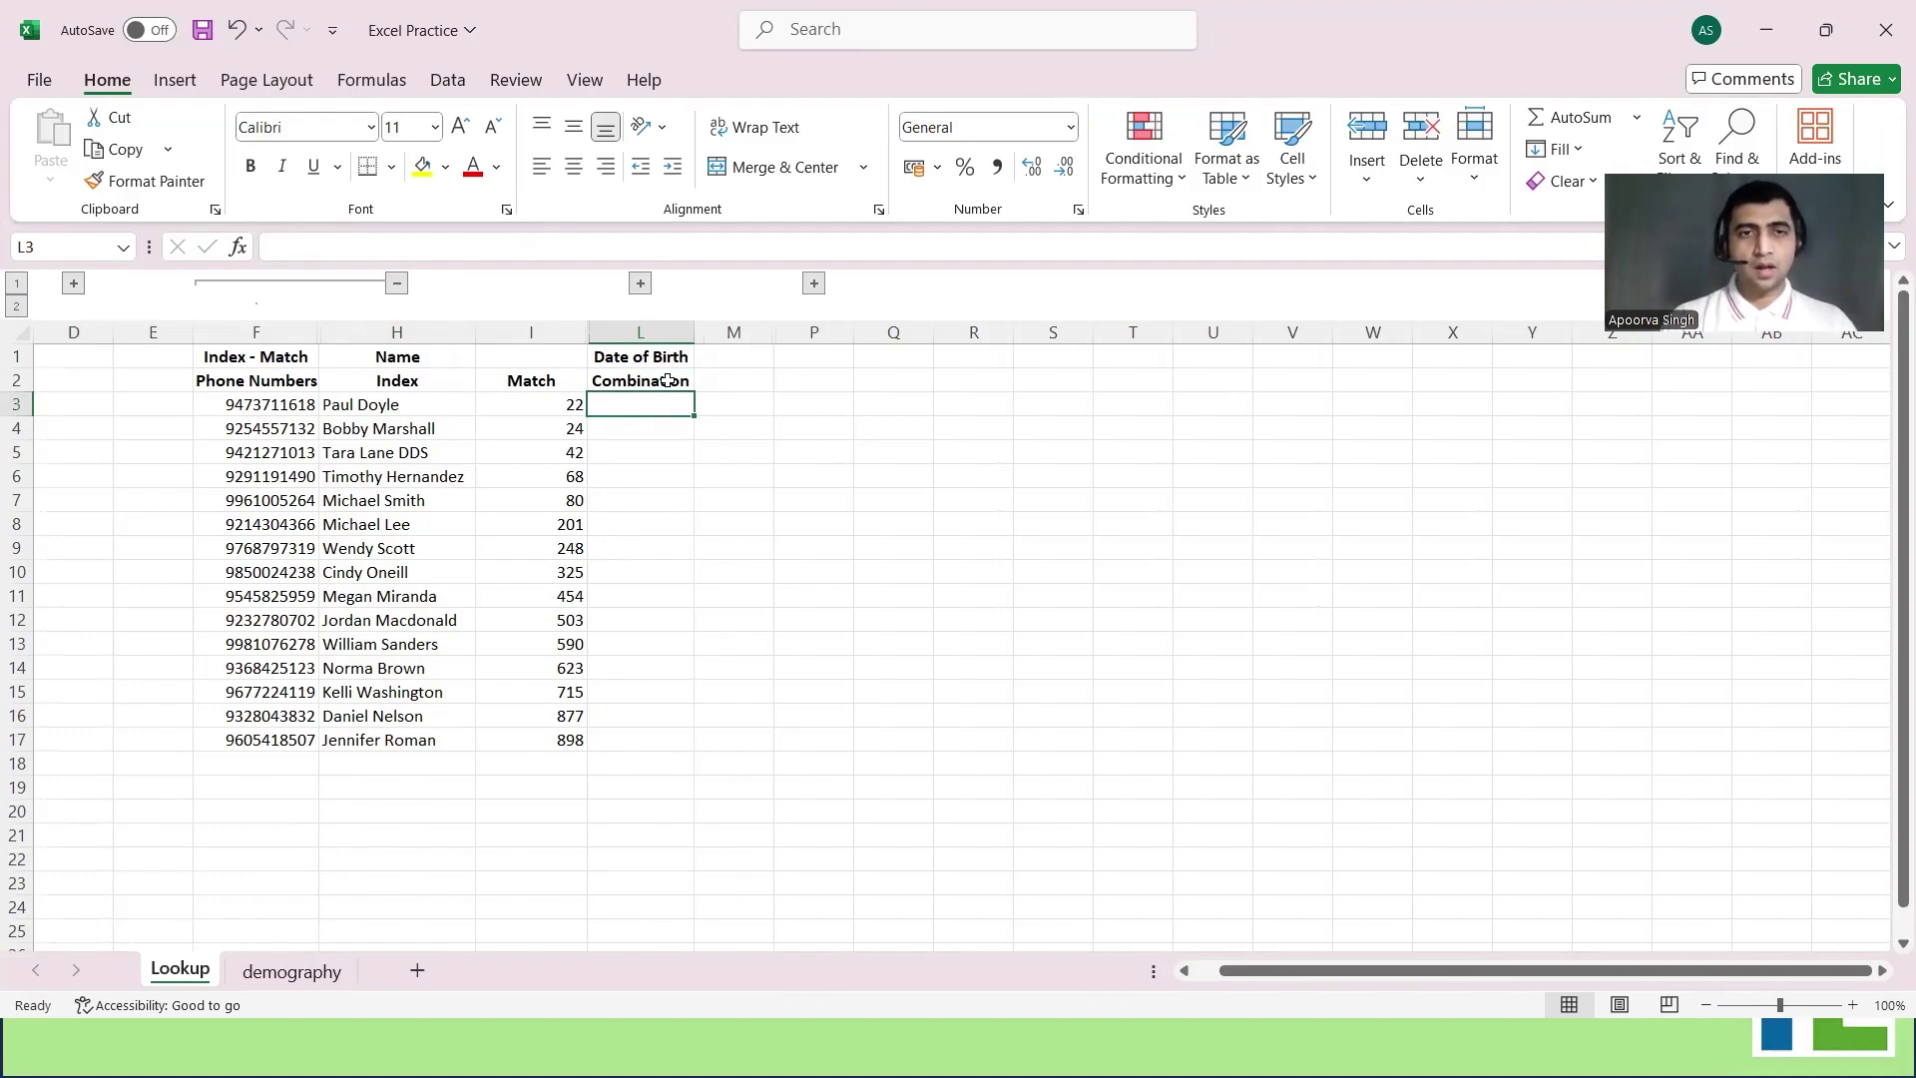
type("=INDEX(")
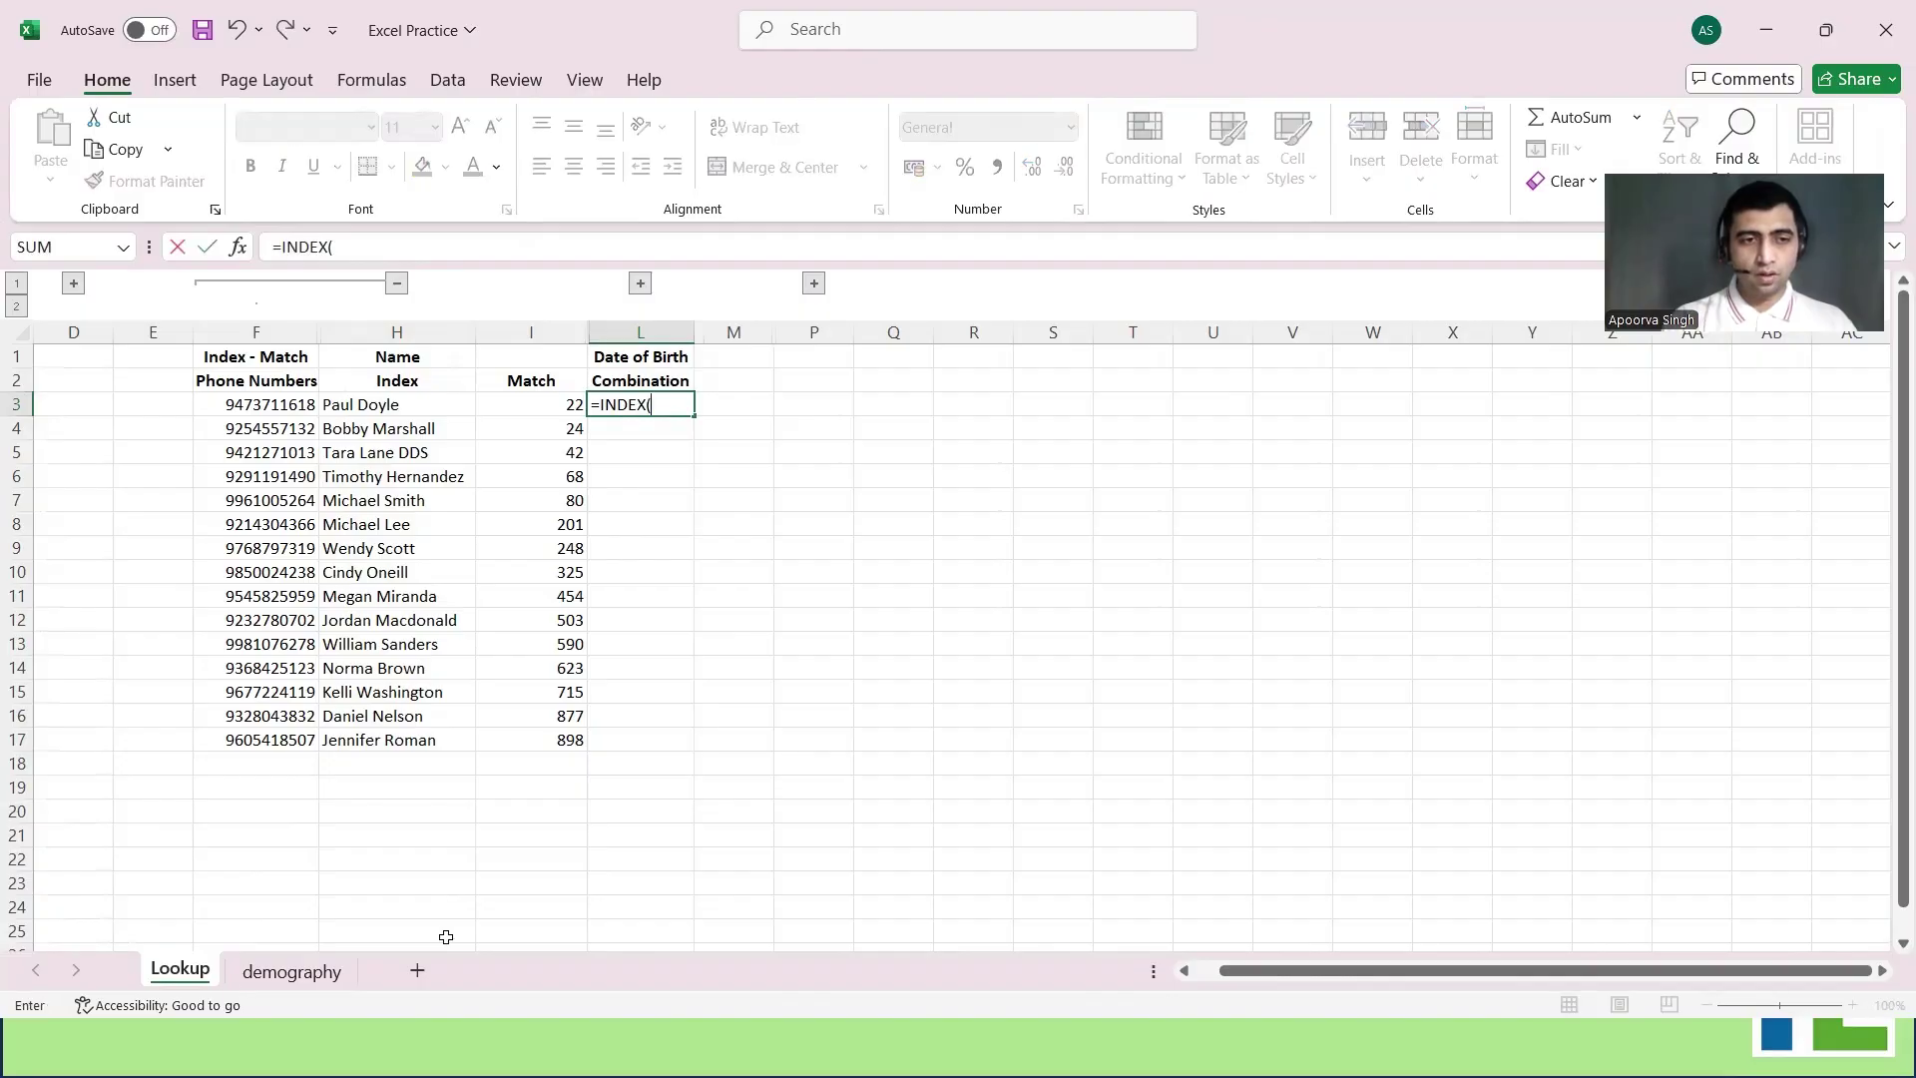
left_click(285, 972)
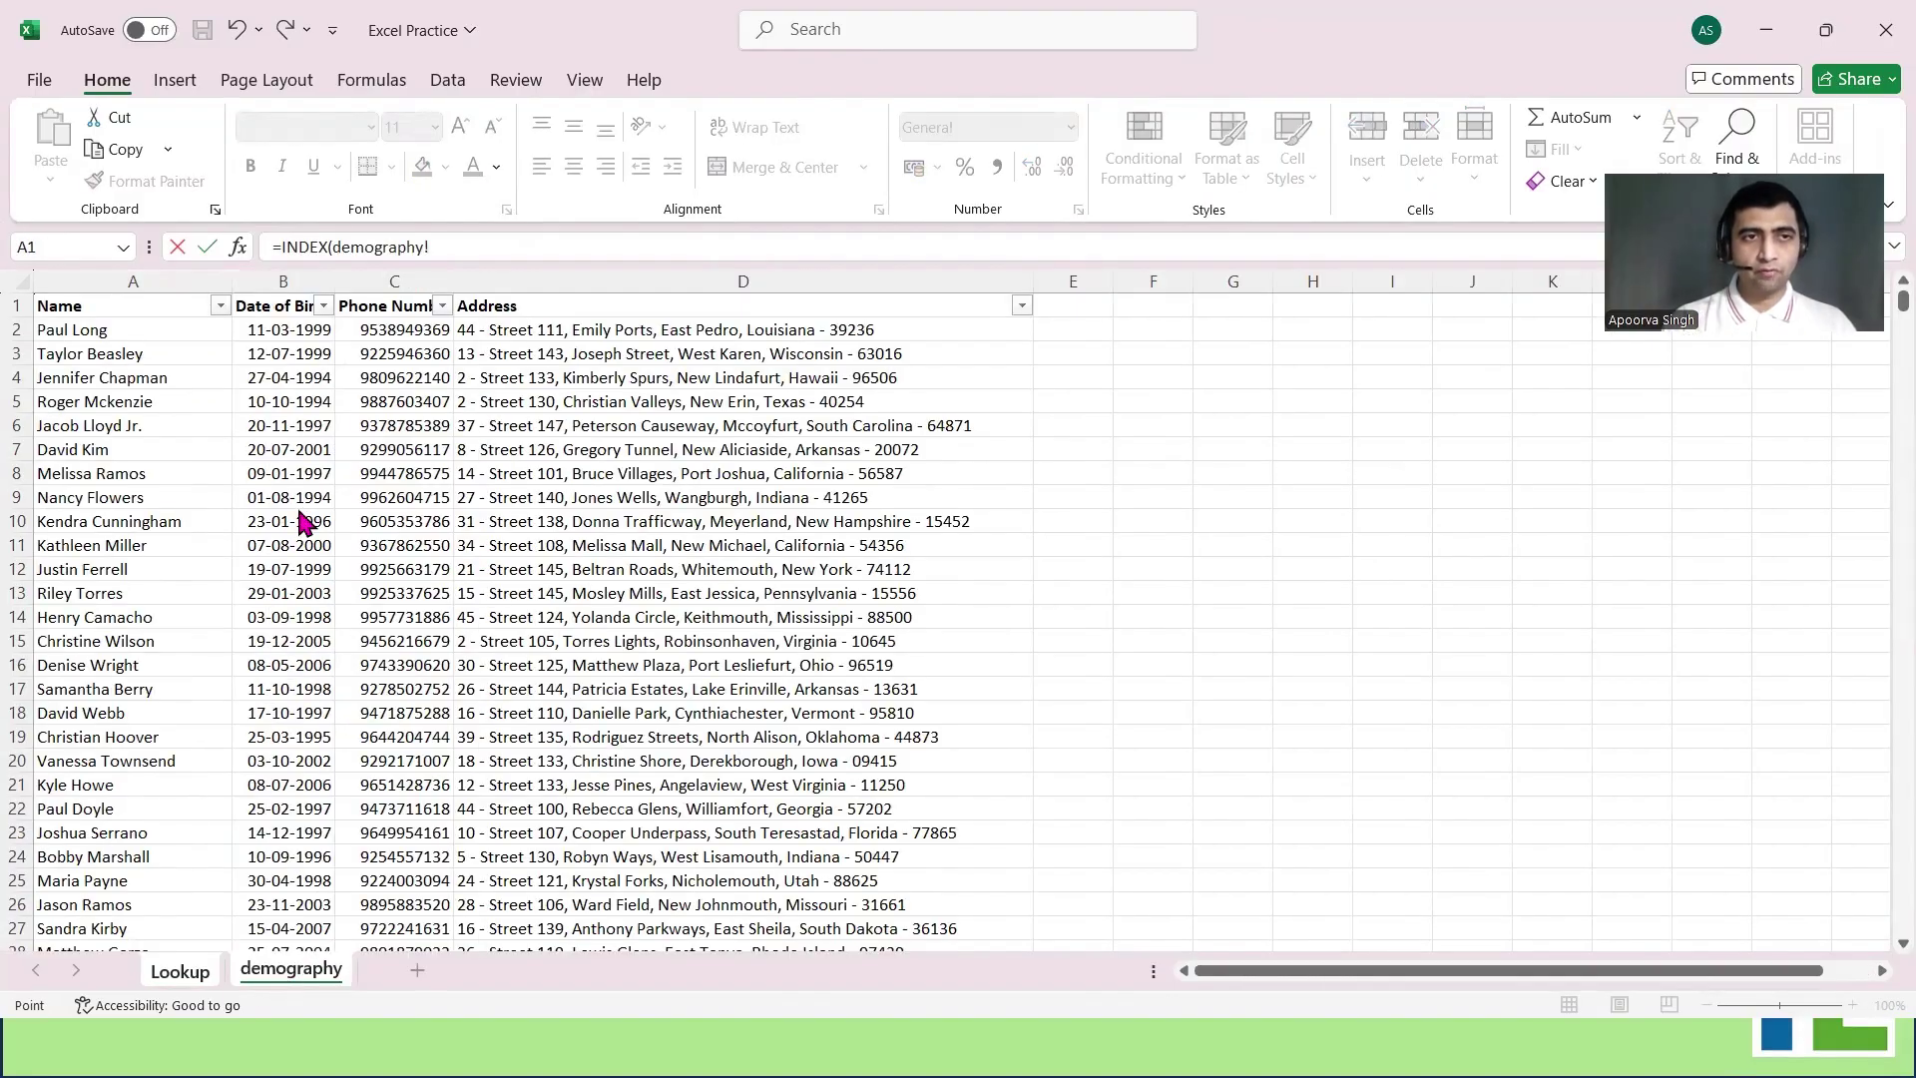
left_click(302, 281)
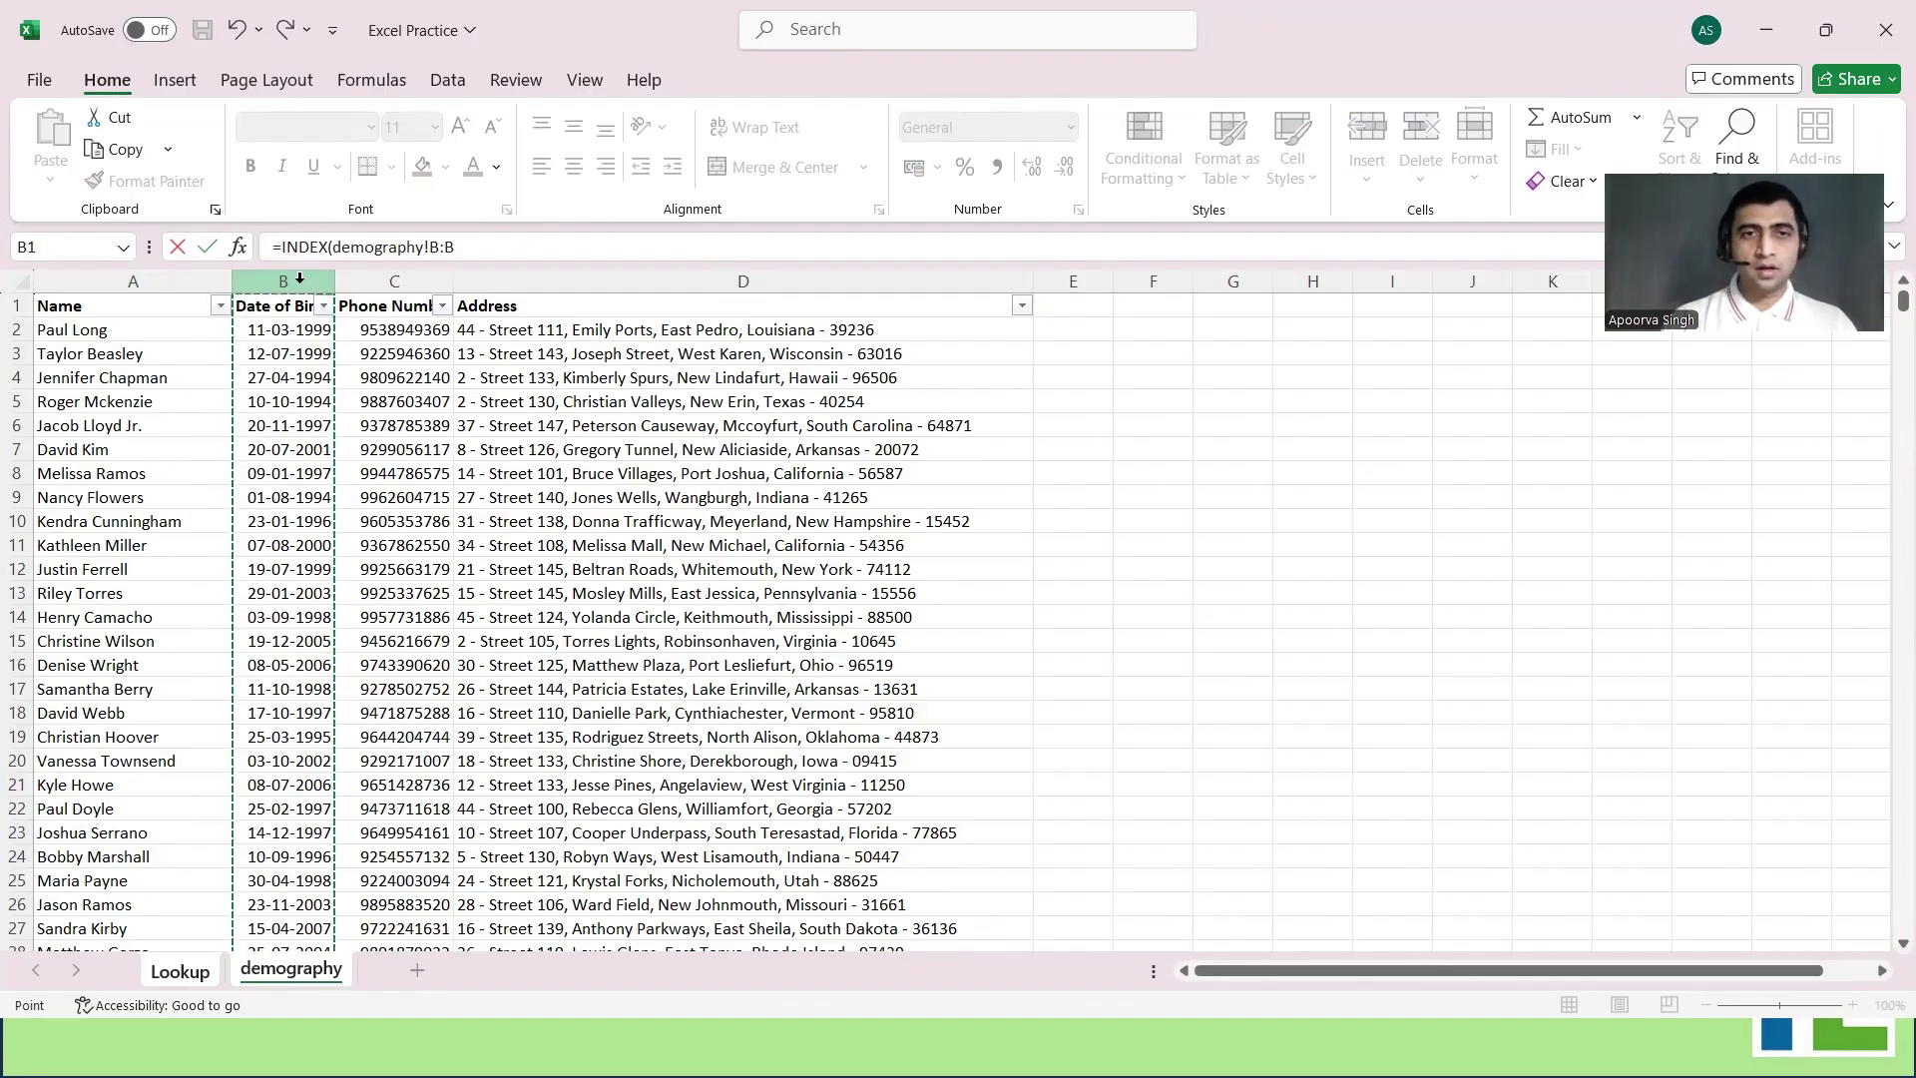
type(",")
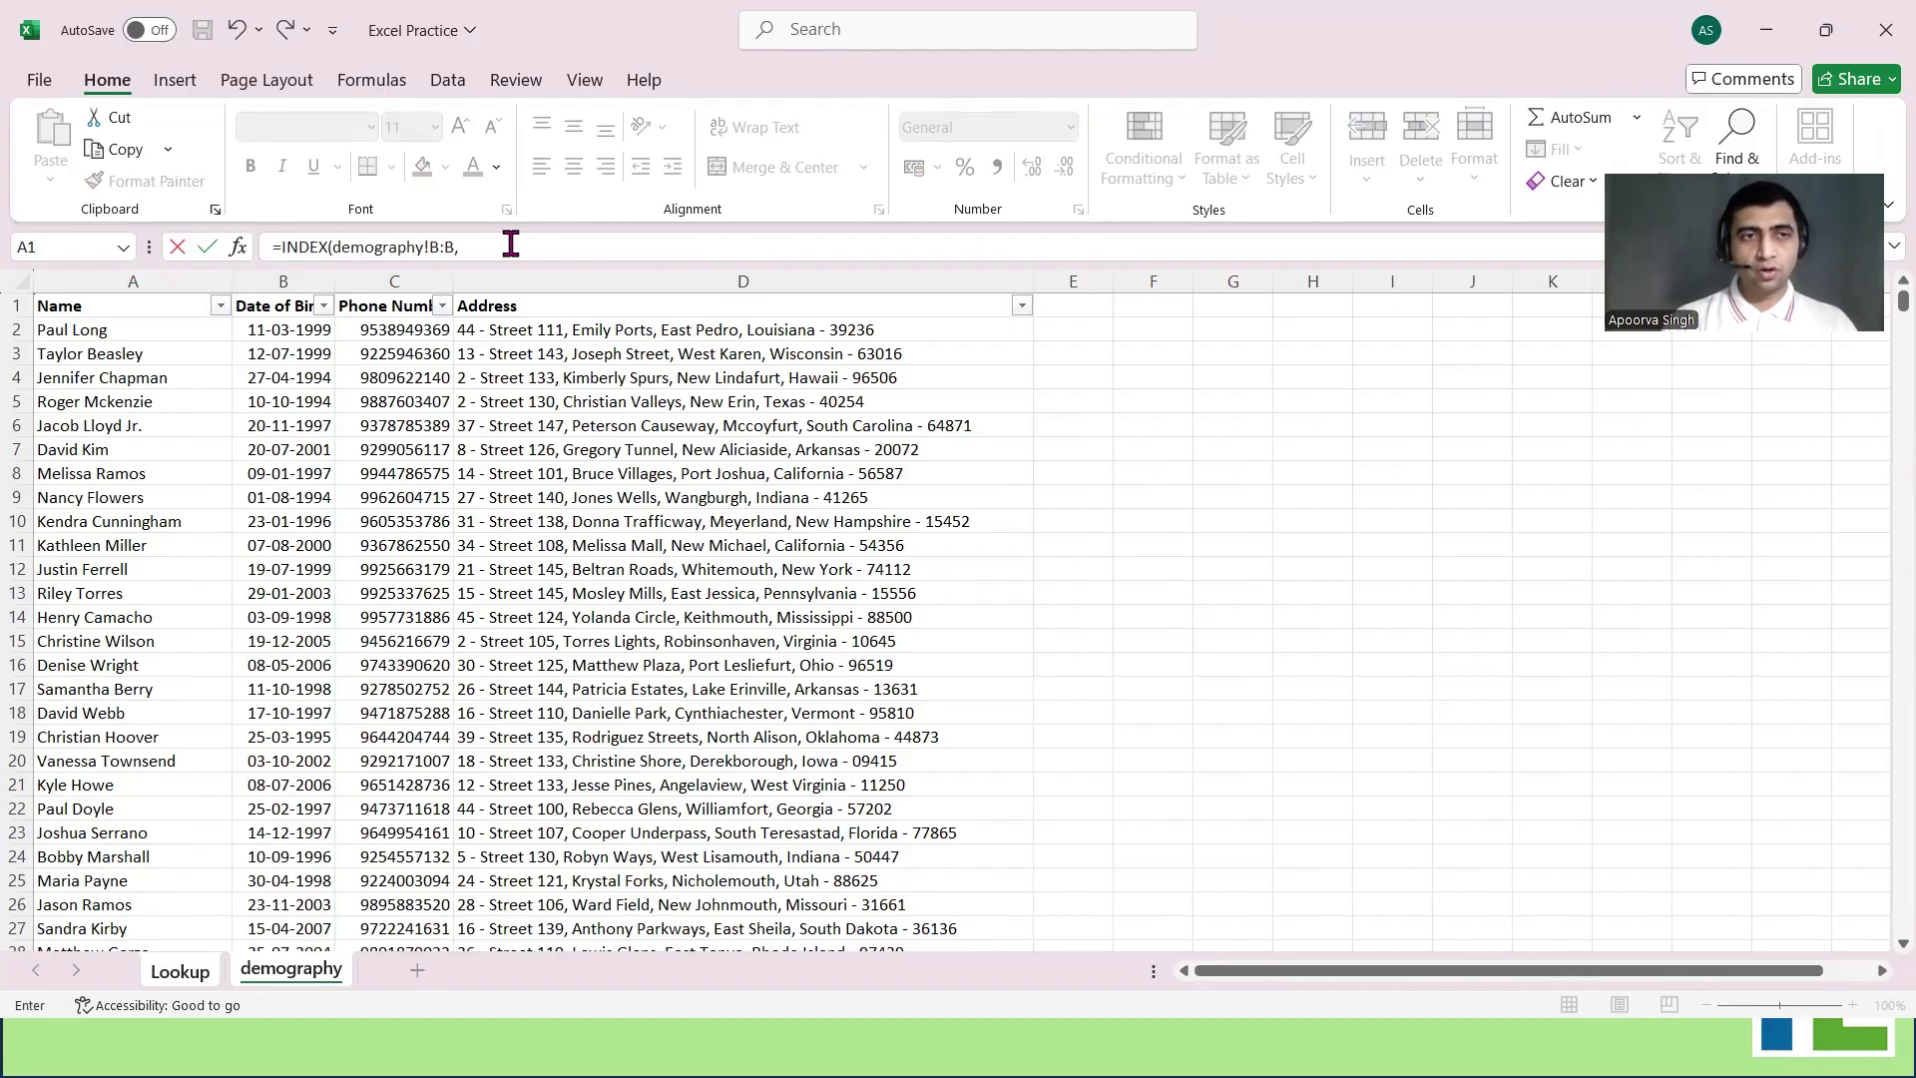
Complete the L3 formula by nesting MATCH(Lookup!F3,demography!C:C,0) as the row number of INDEX
left_click(510, 243)
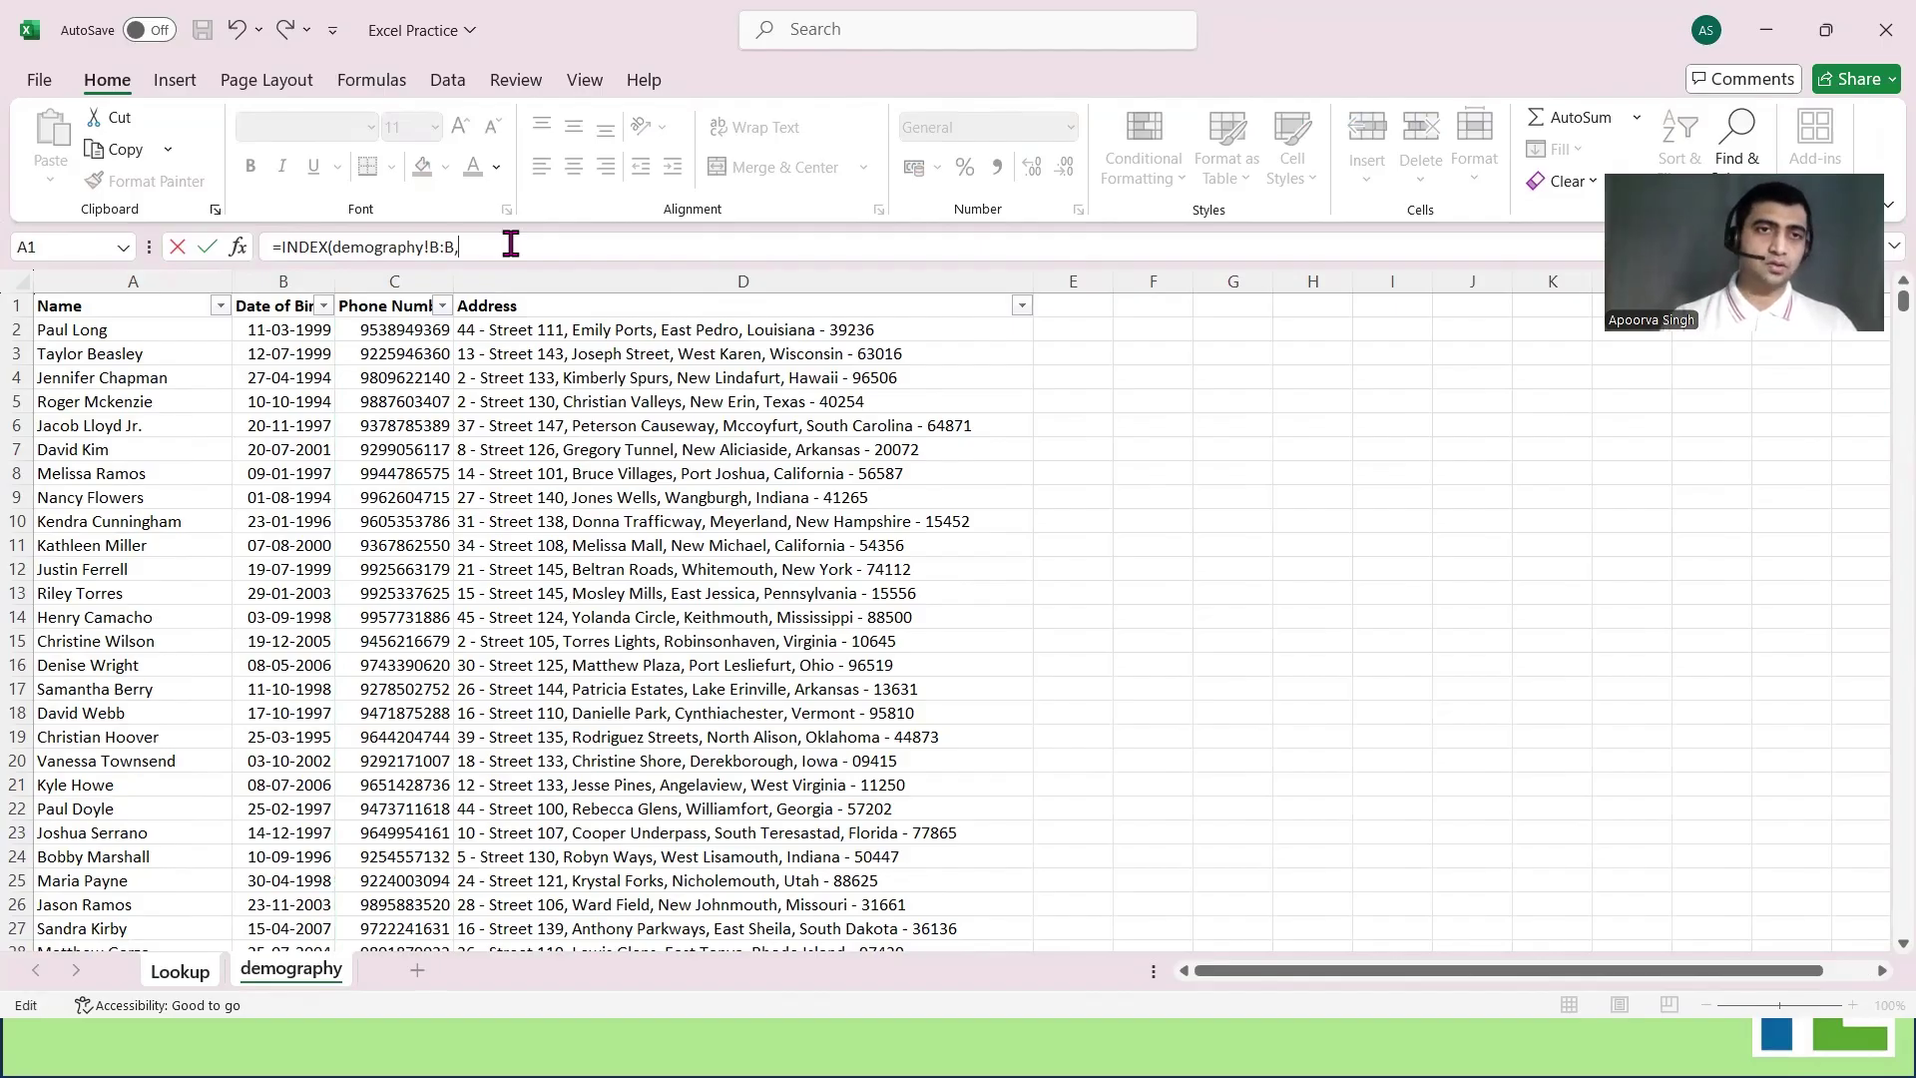
left_click(195, 972)
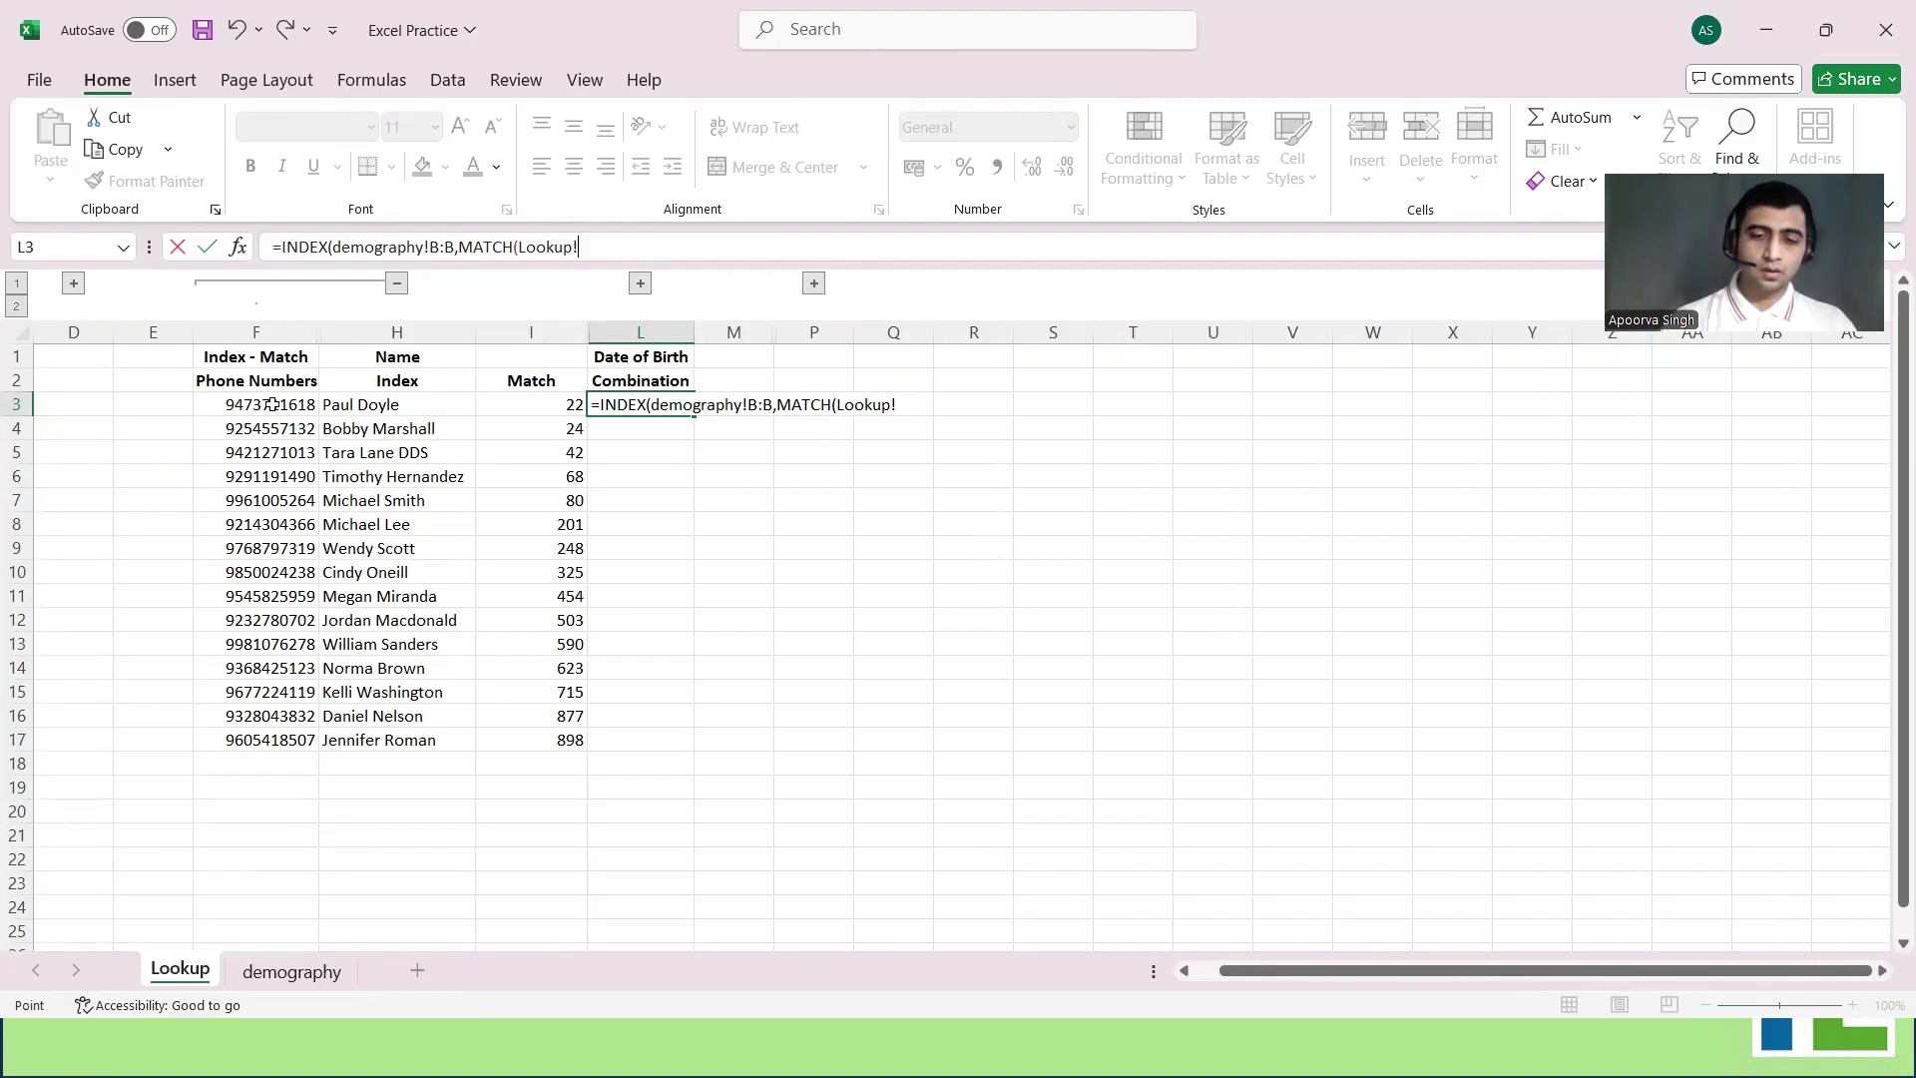
left_click(272, 405)
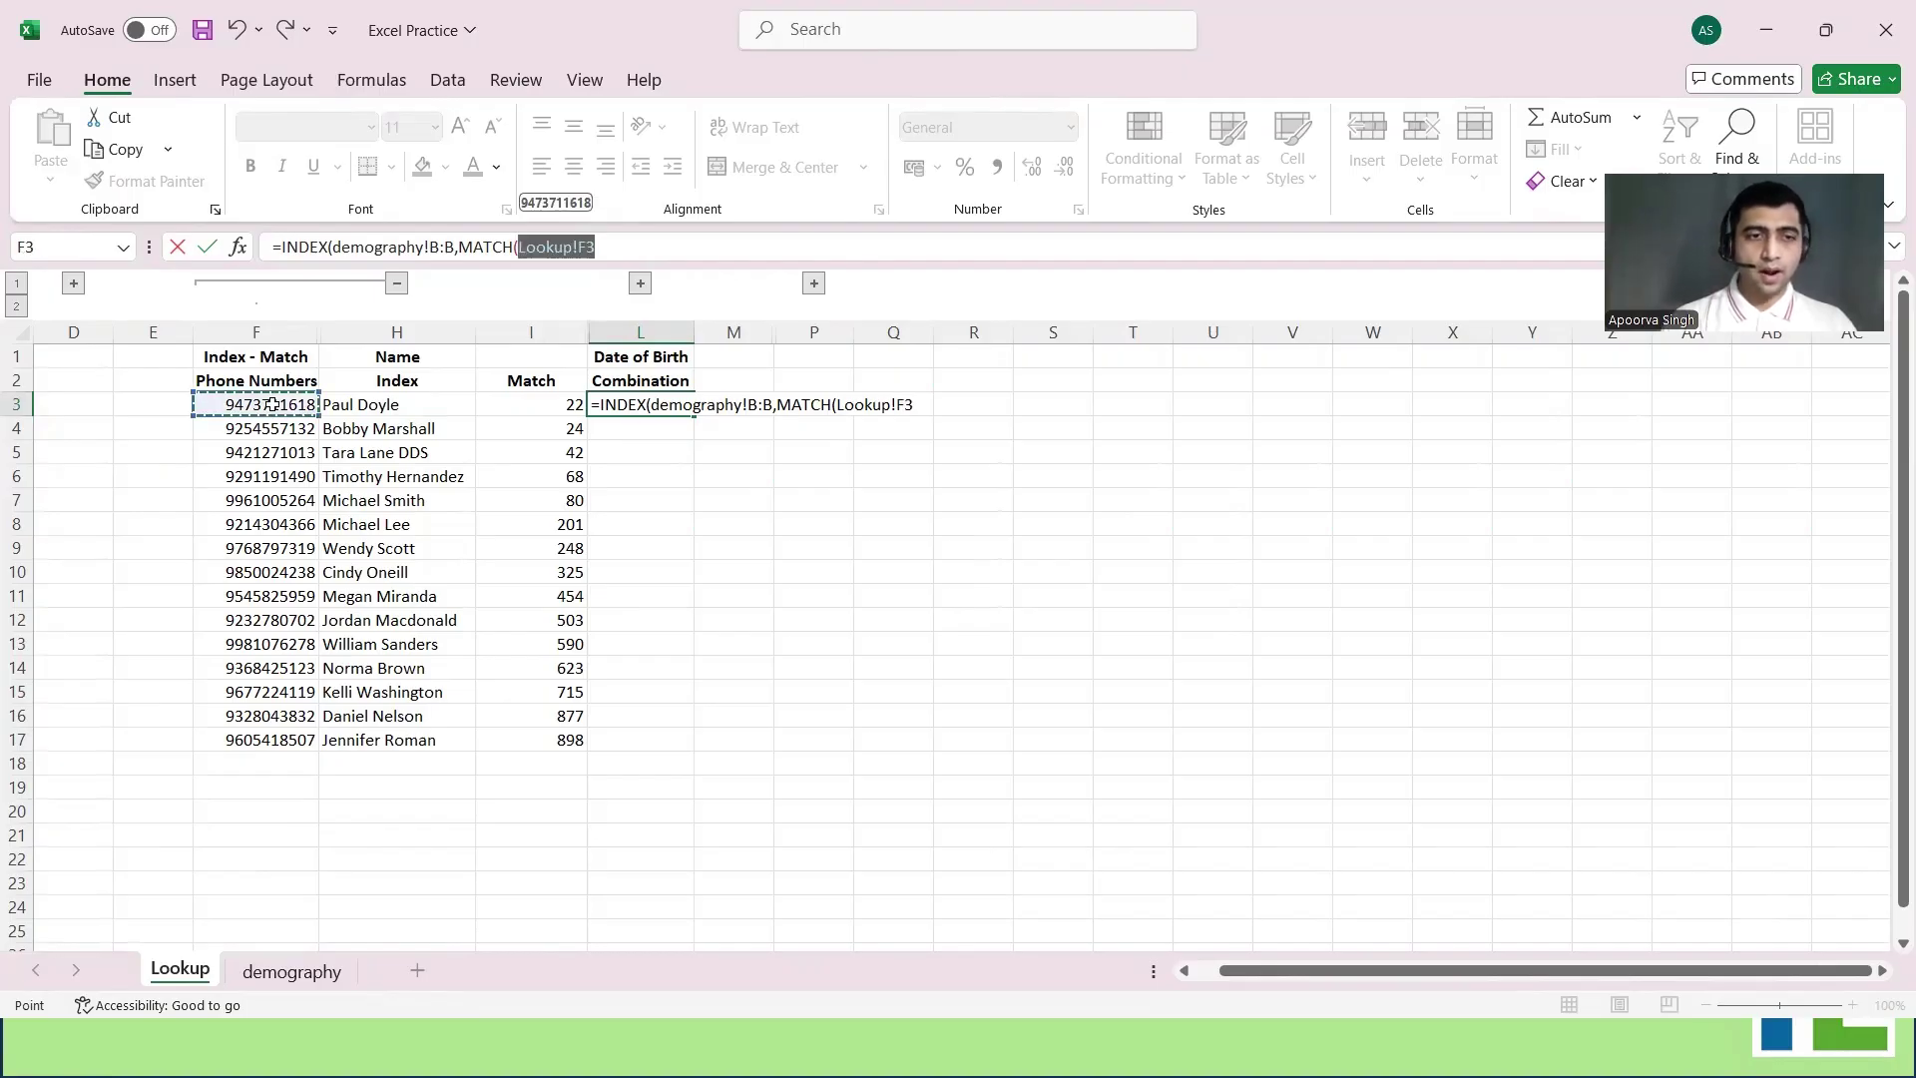
type(",")
left_click(317, 980)
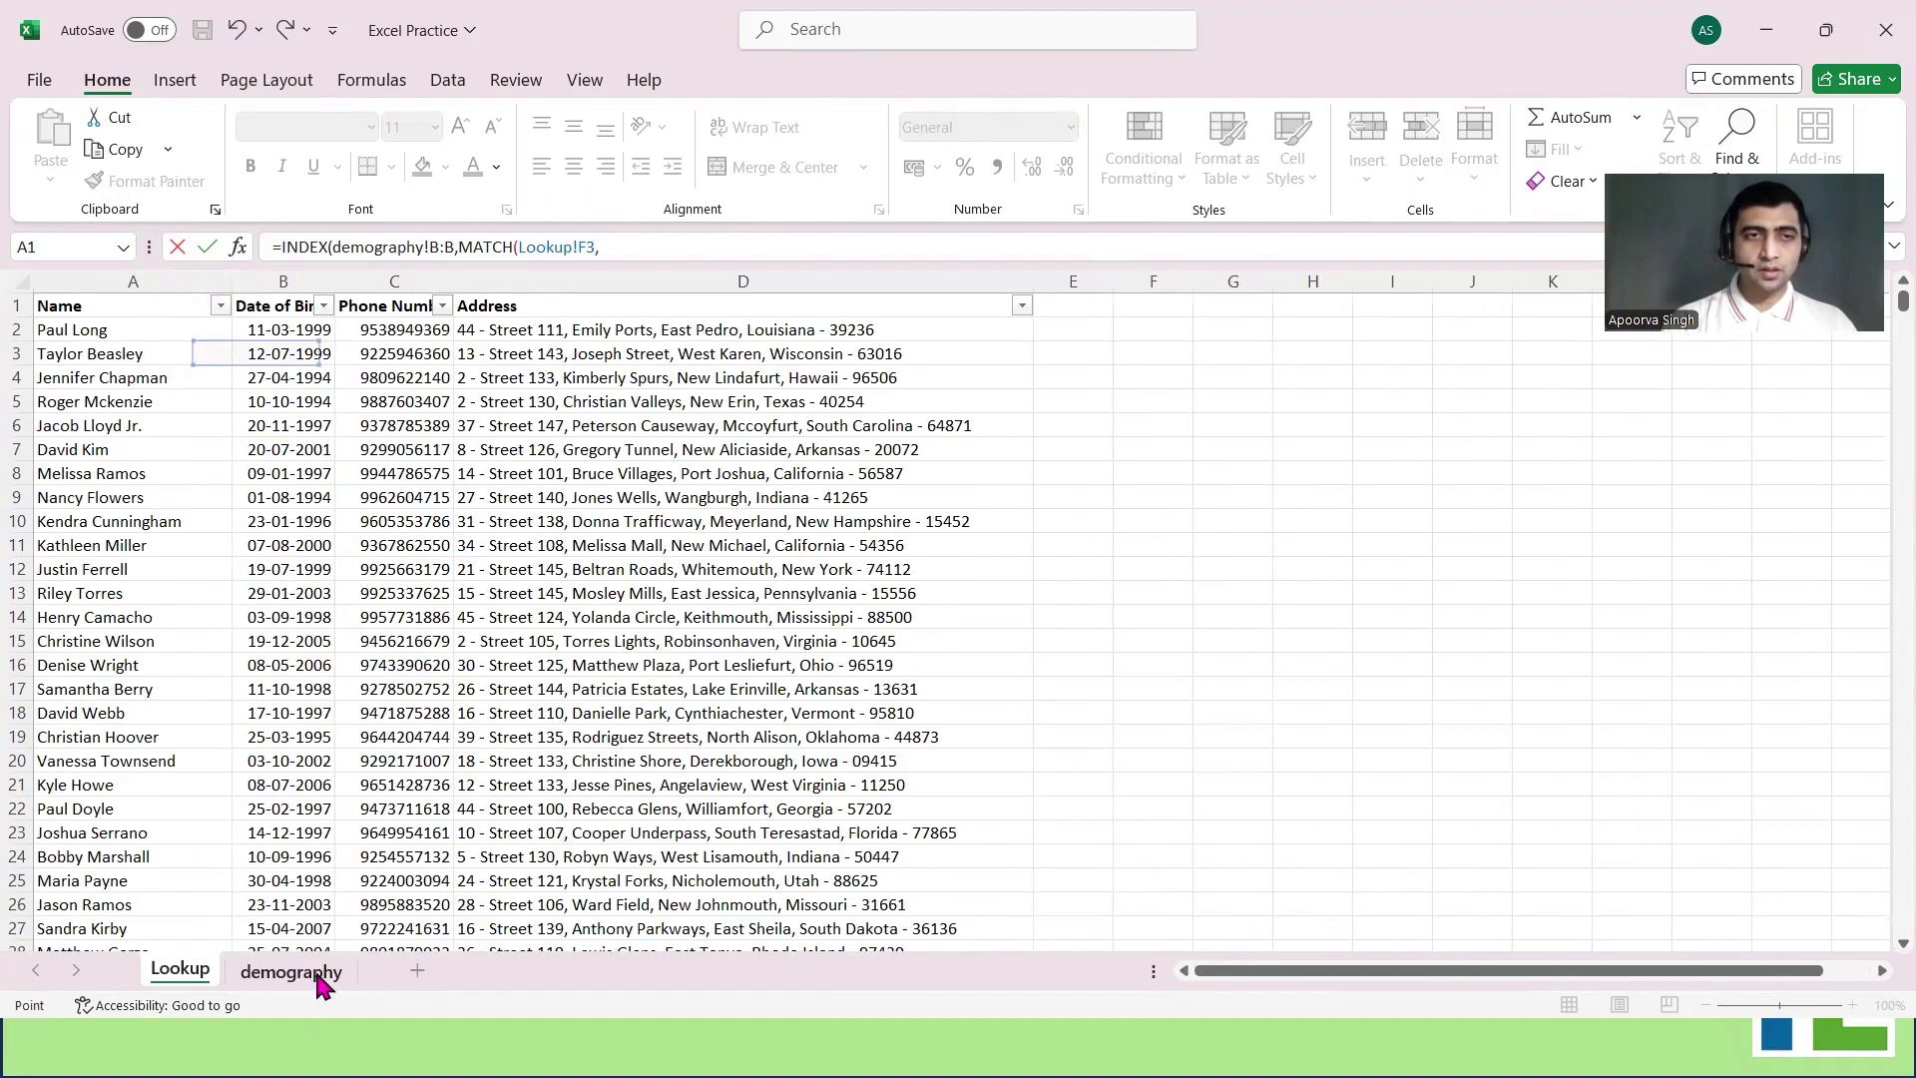
left_click(411, 274)
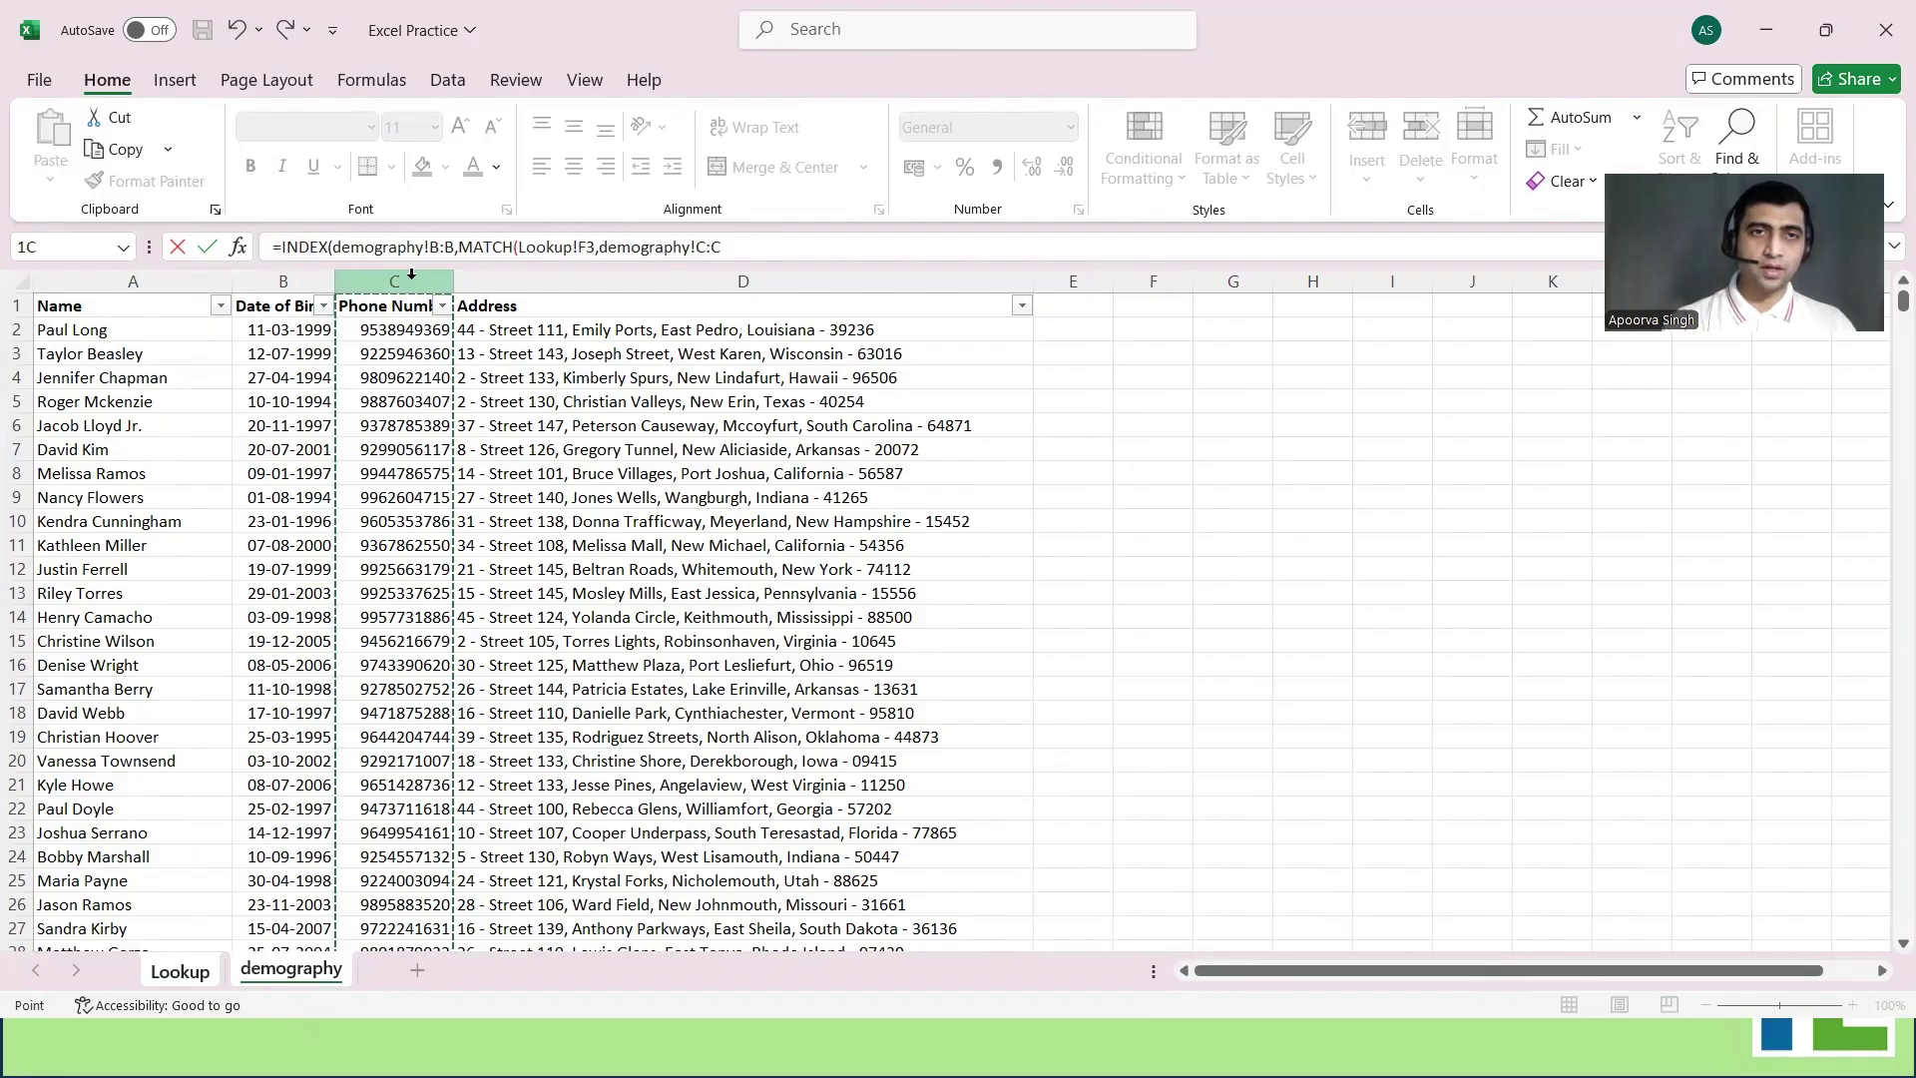
type(",0)")
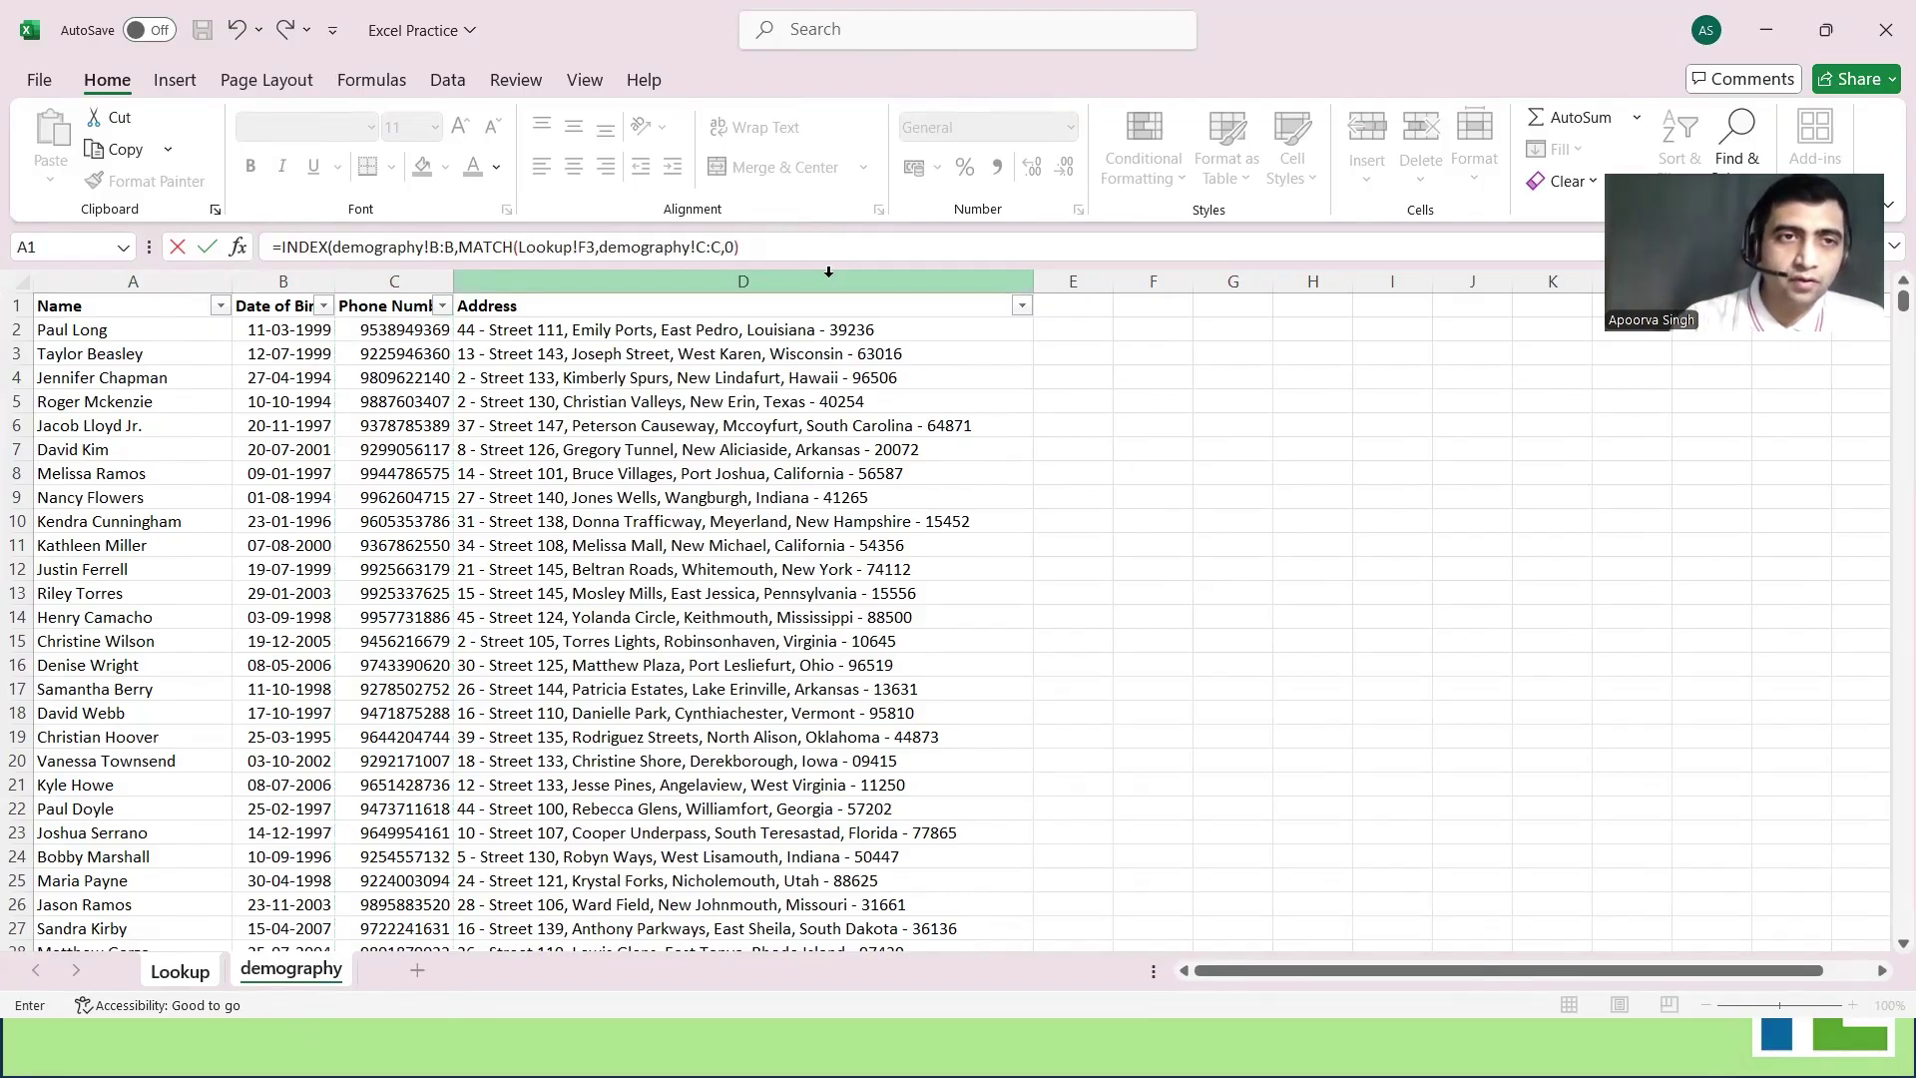
type(")")
key("Return")
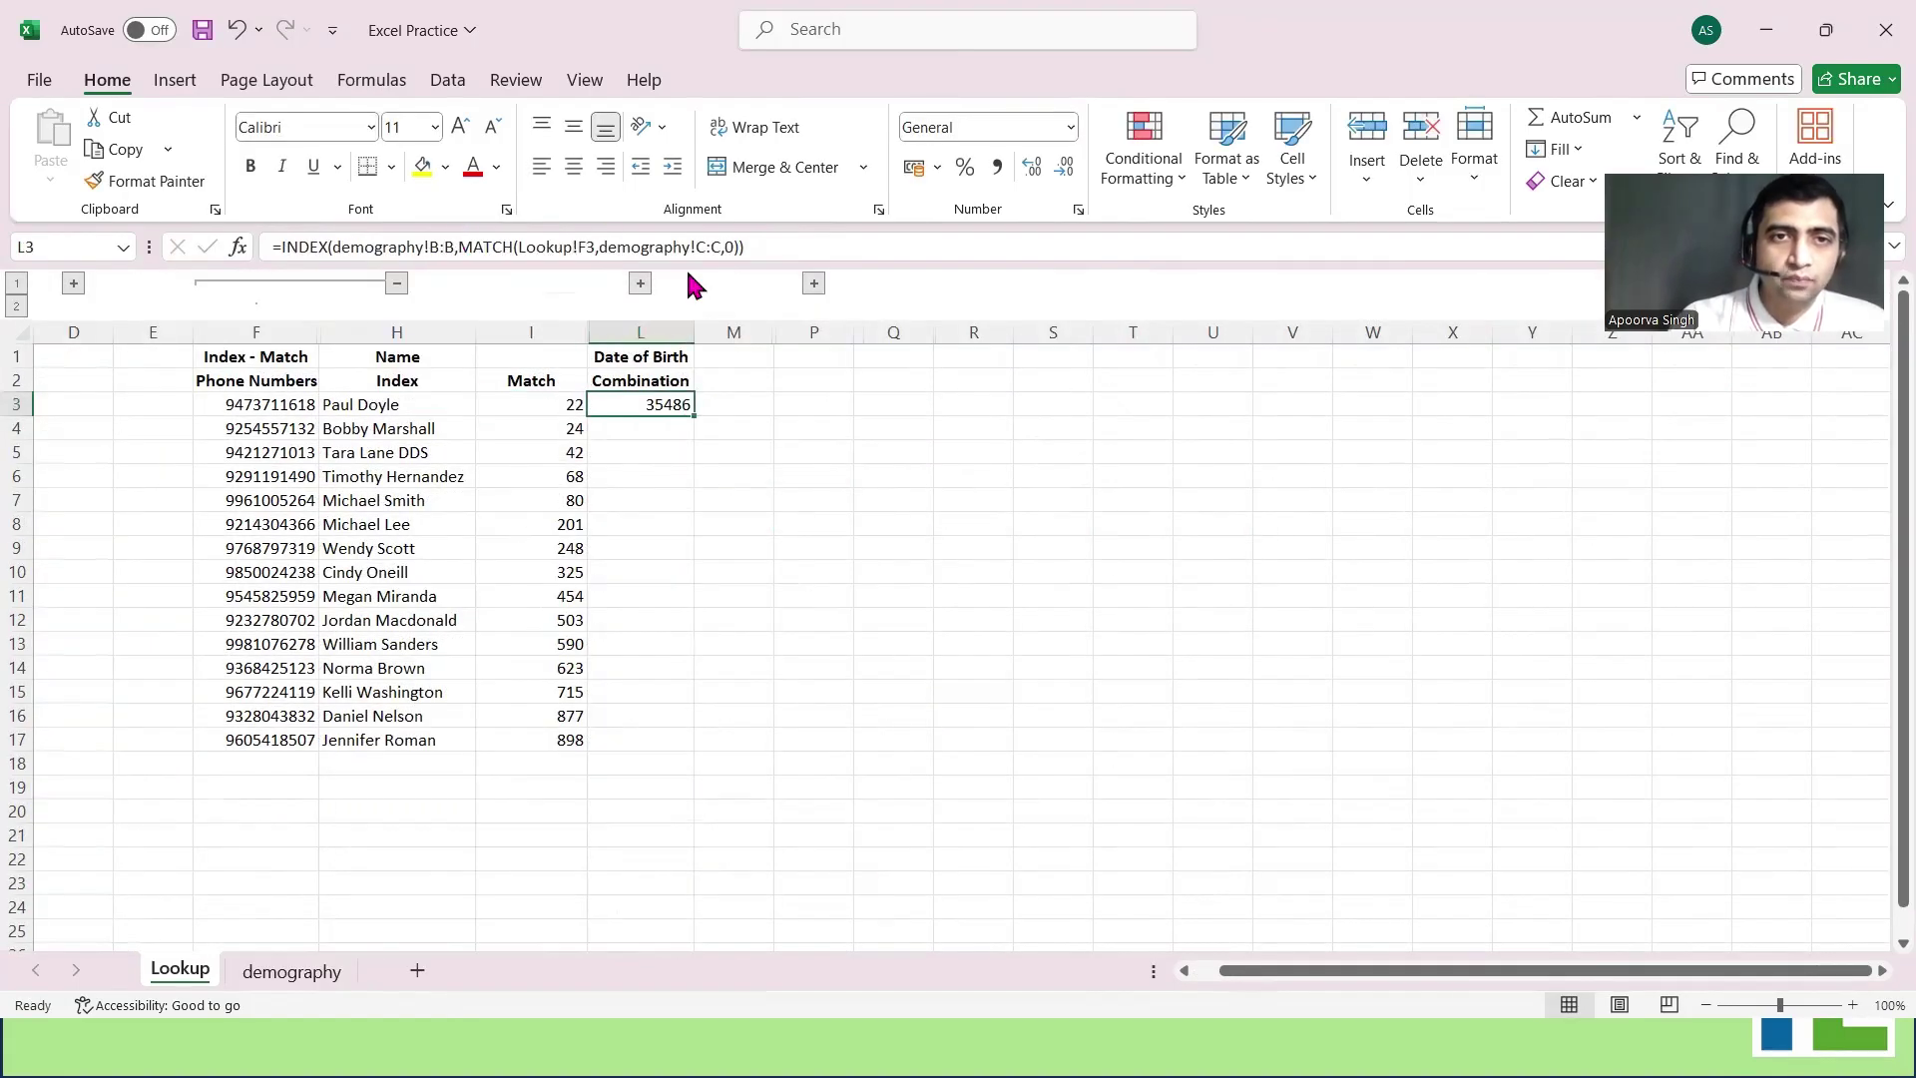
Review the arguments of the combined INDEX and MATCH formula in cell L3
left_click(760, 248)
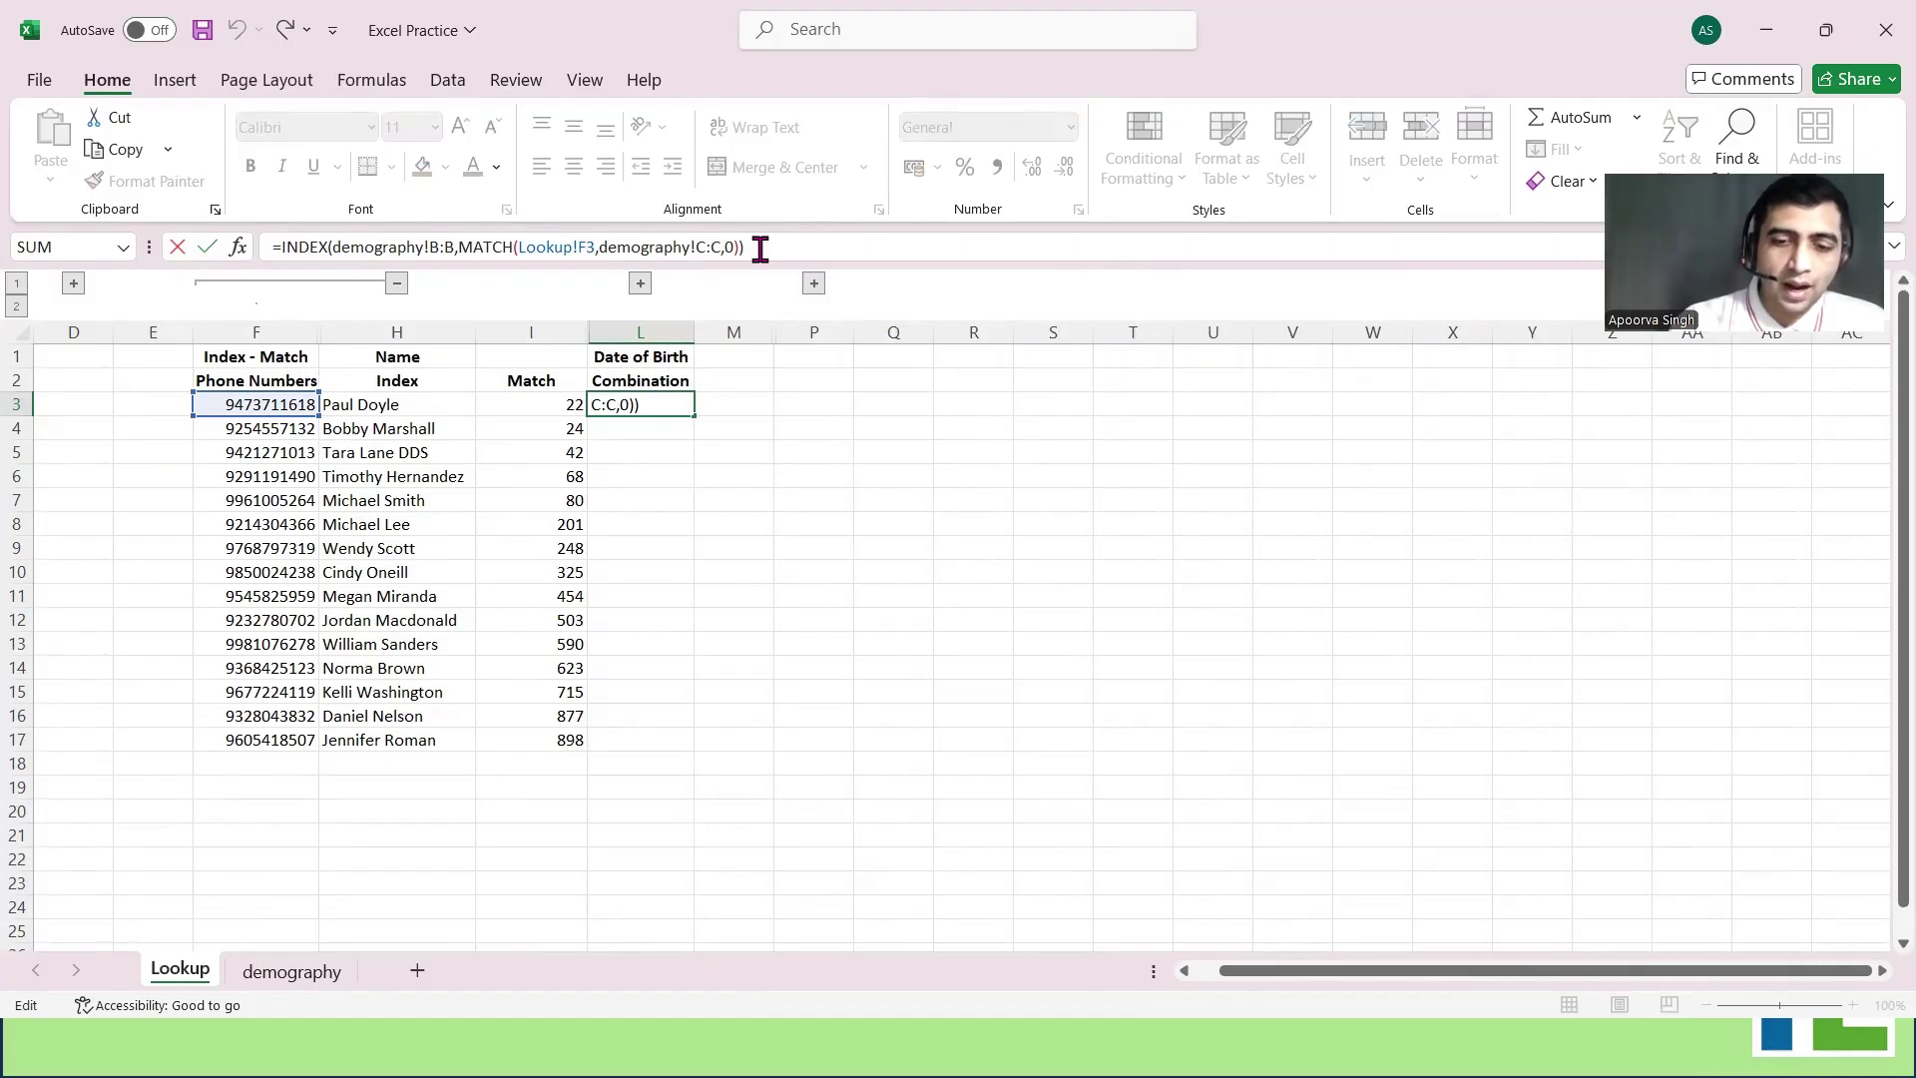
key("BackSpace")
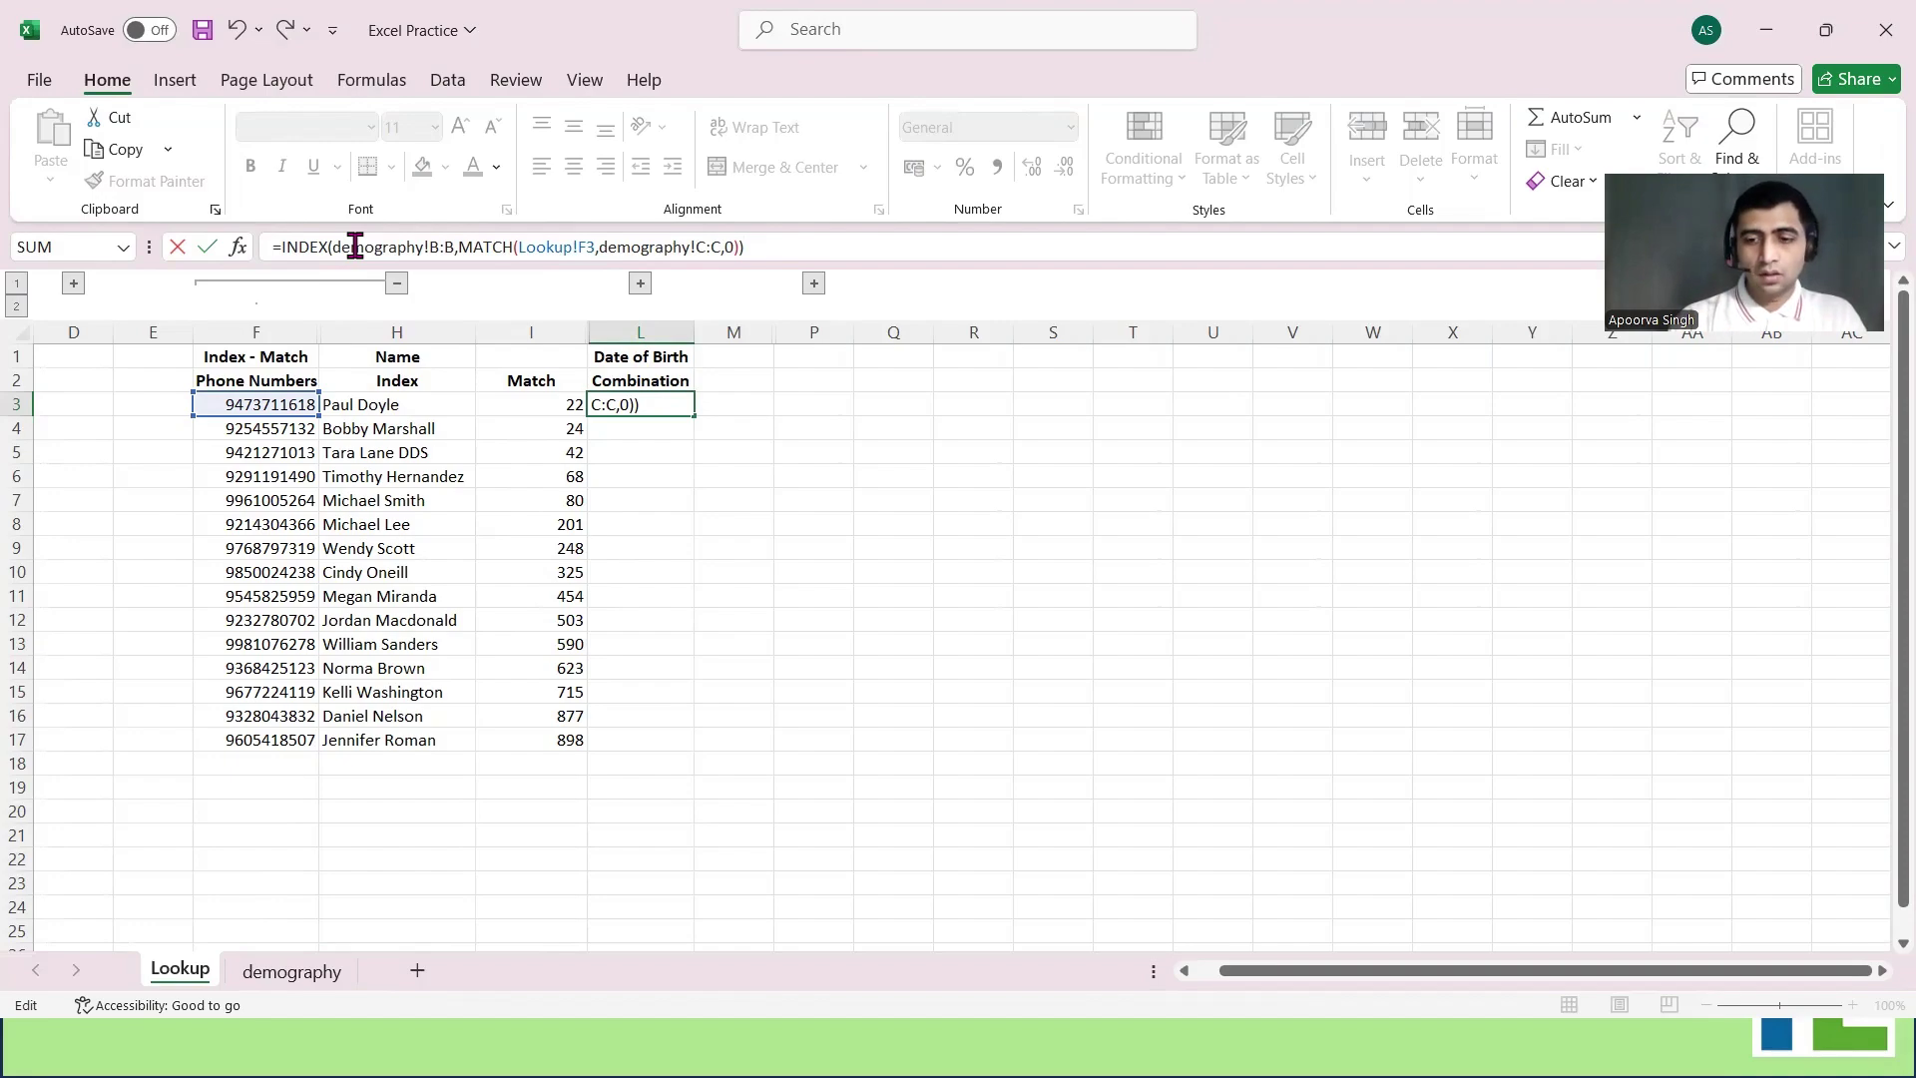
key("Return")
key("Up")
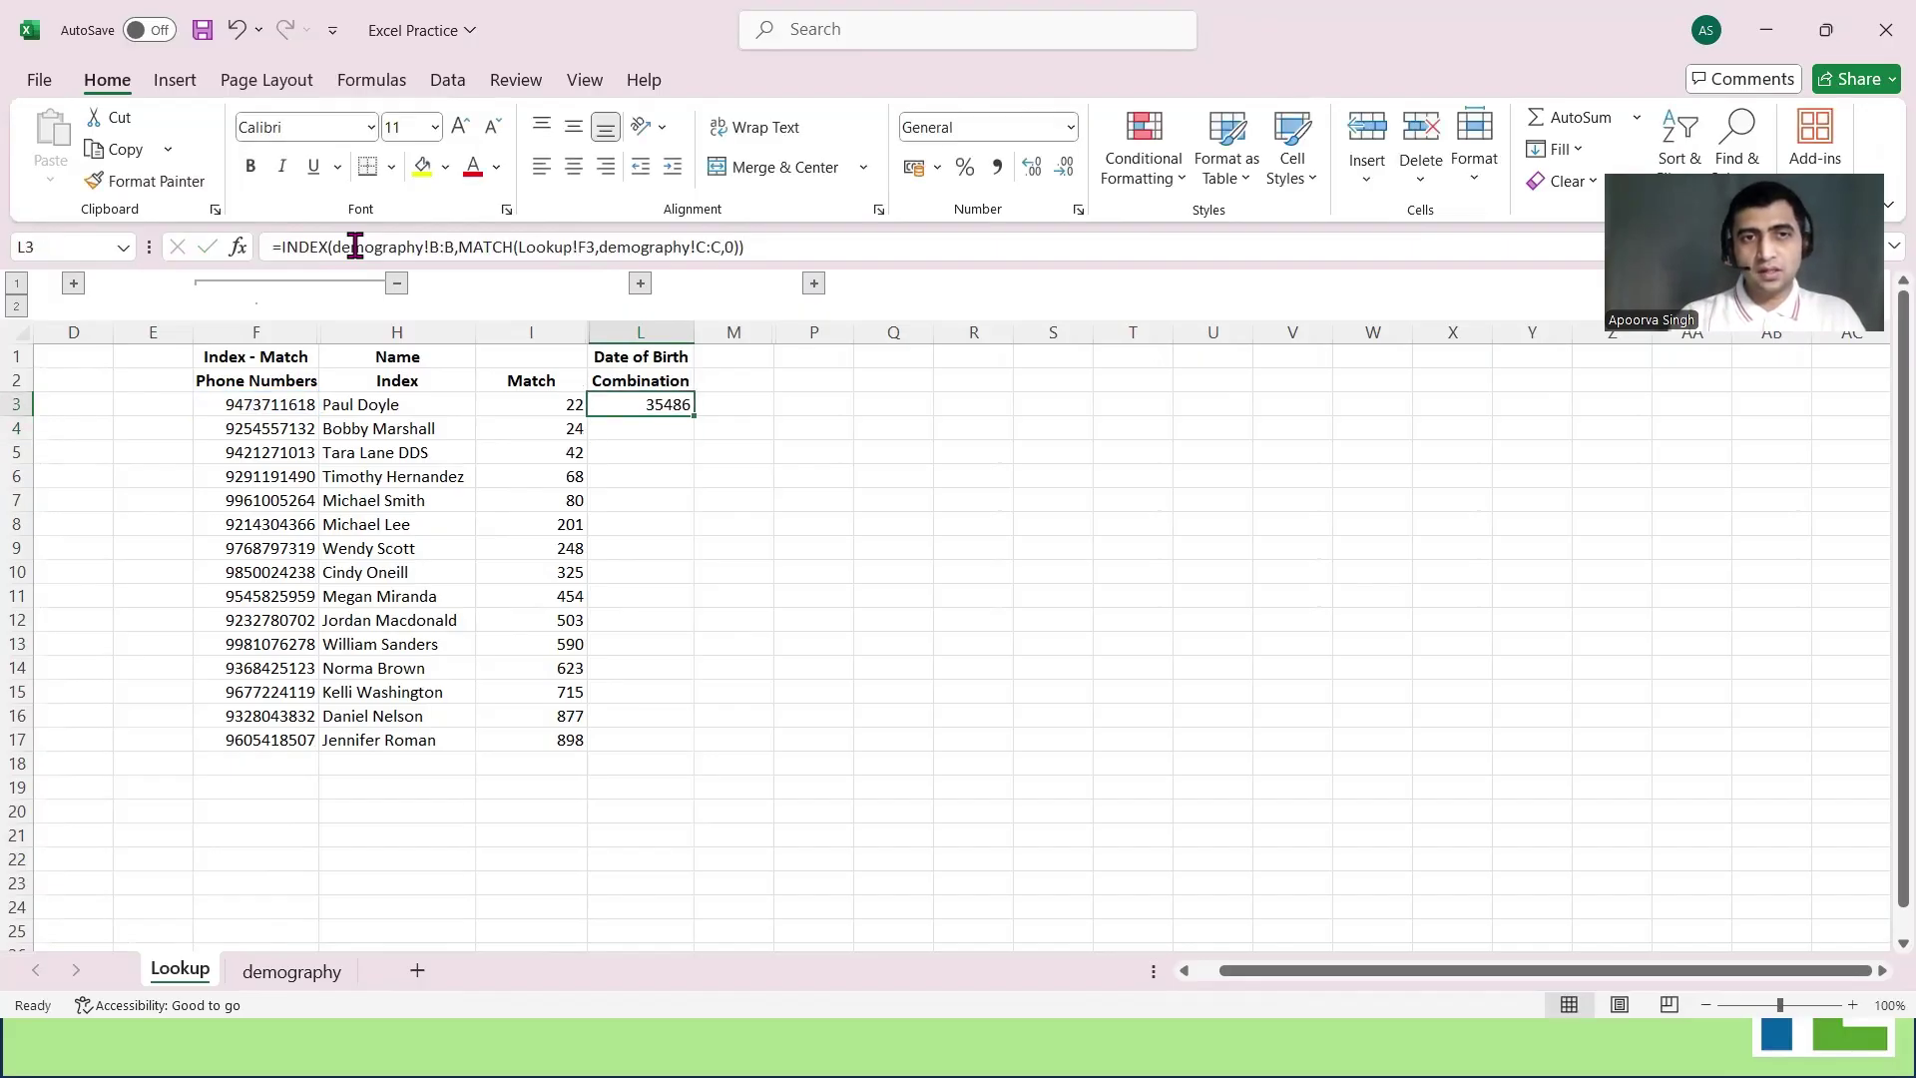
Format column L as Short Date and select cell L3
left_click(640, 332)
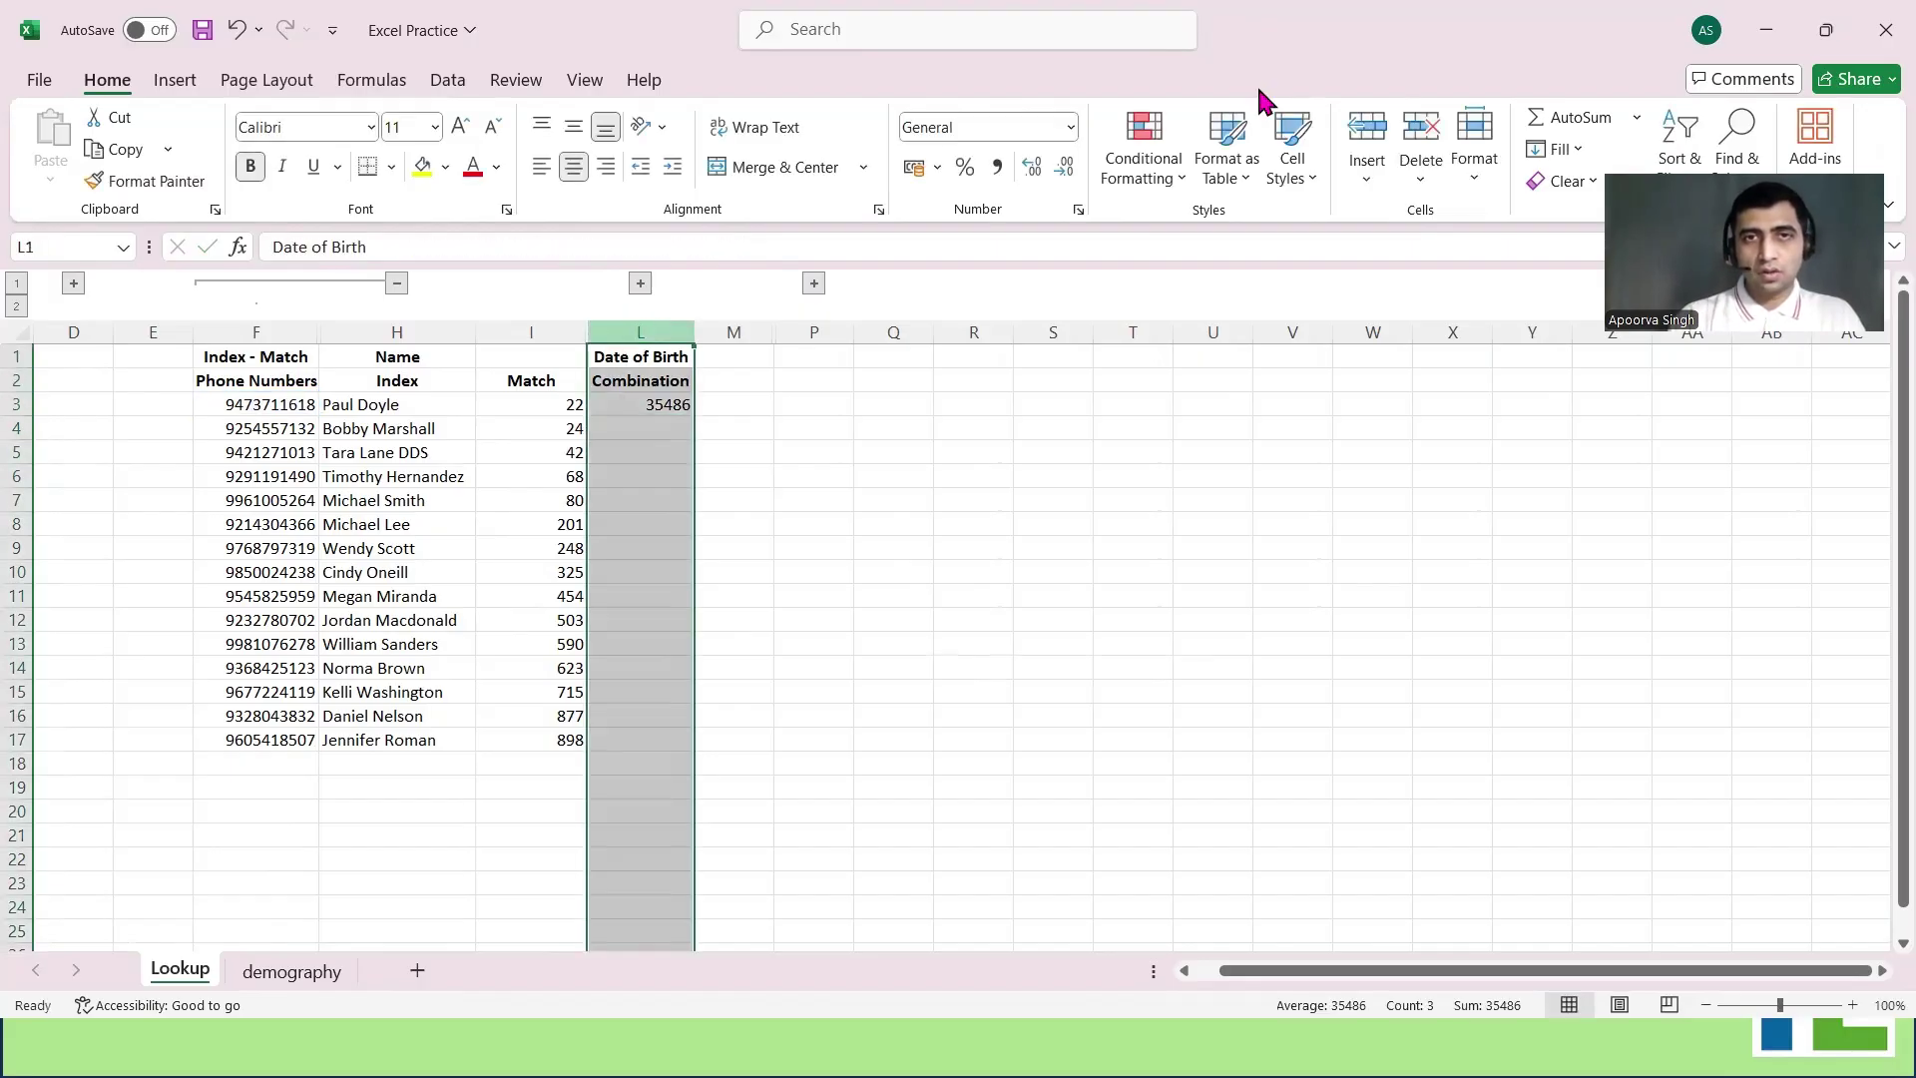
left_click(1070, 128)
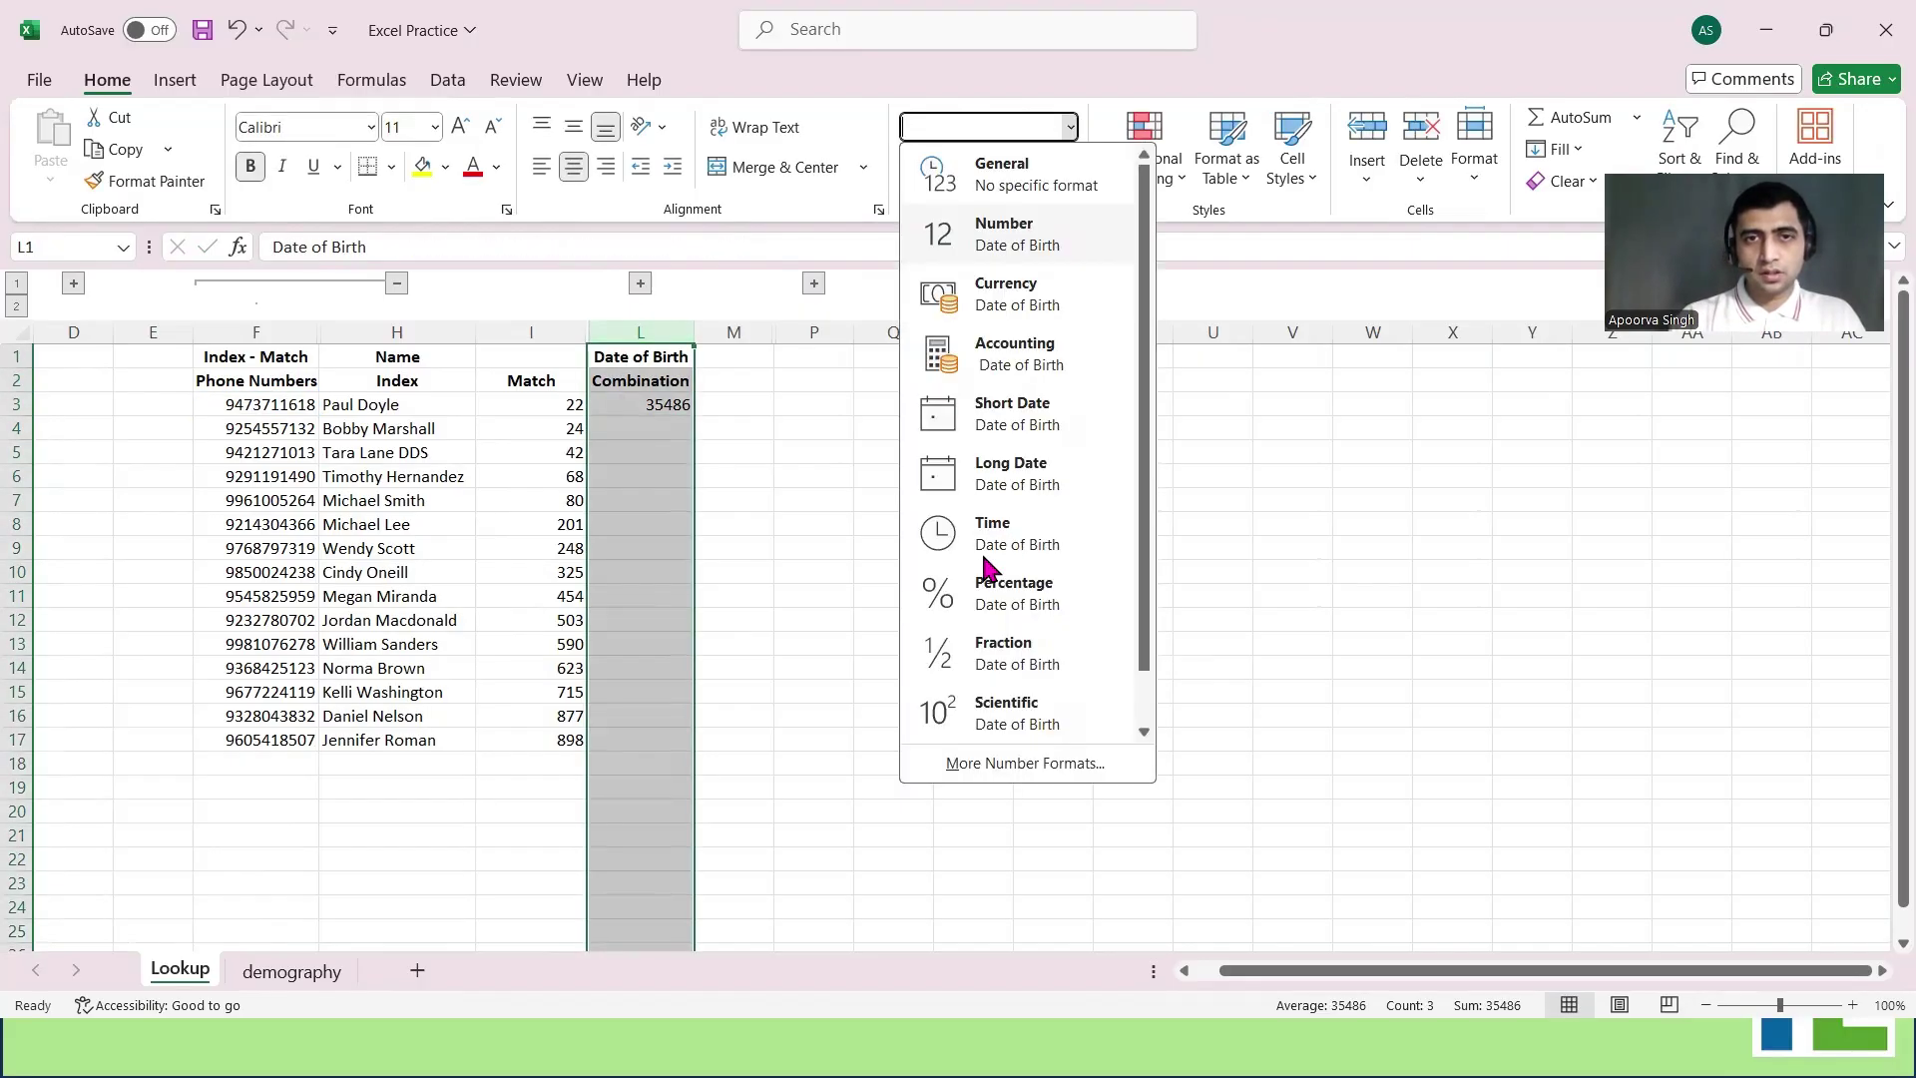
left_click(1043, 413)
left_click(670, 404)
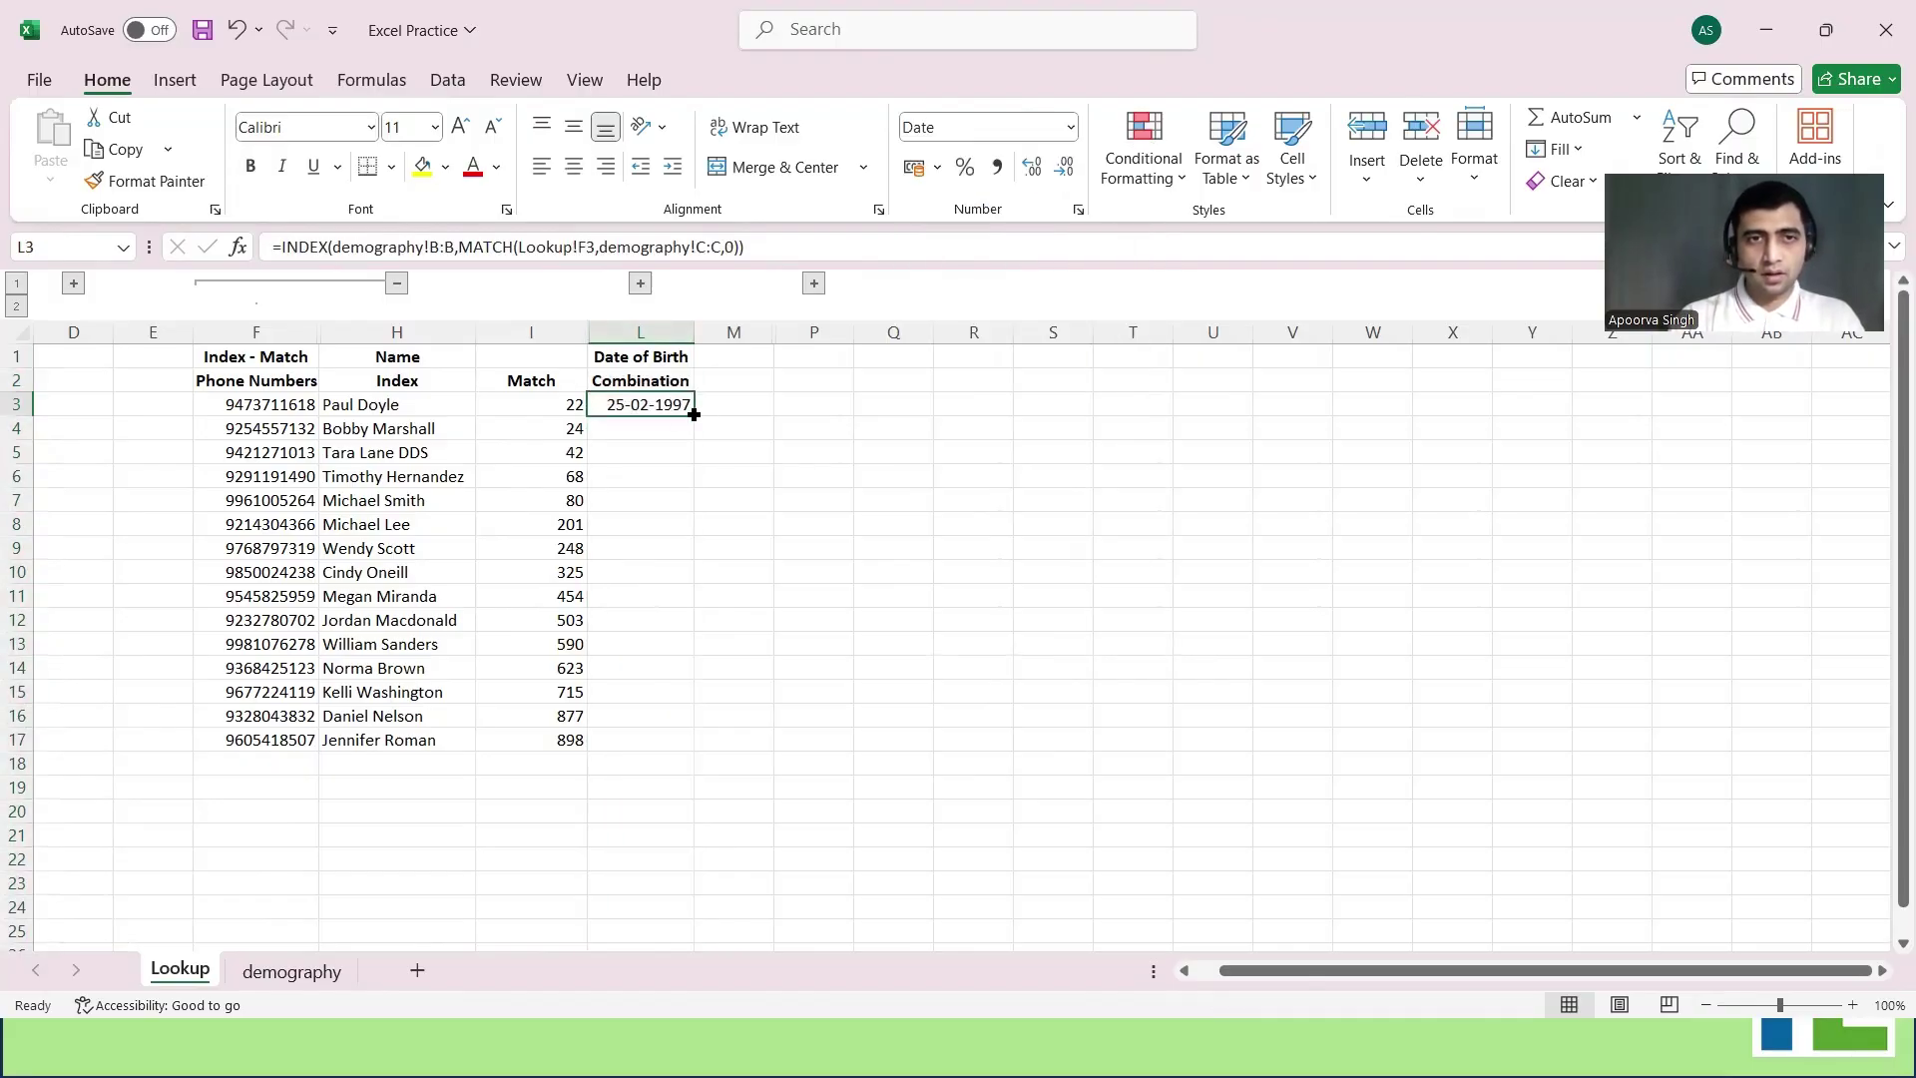
Fill the L3 formula down through L17 and highlight the record in F14:L14 with yellow
double_click(693, 414)
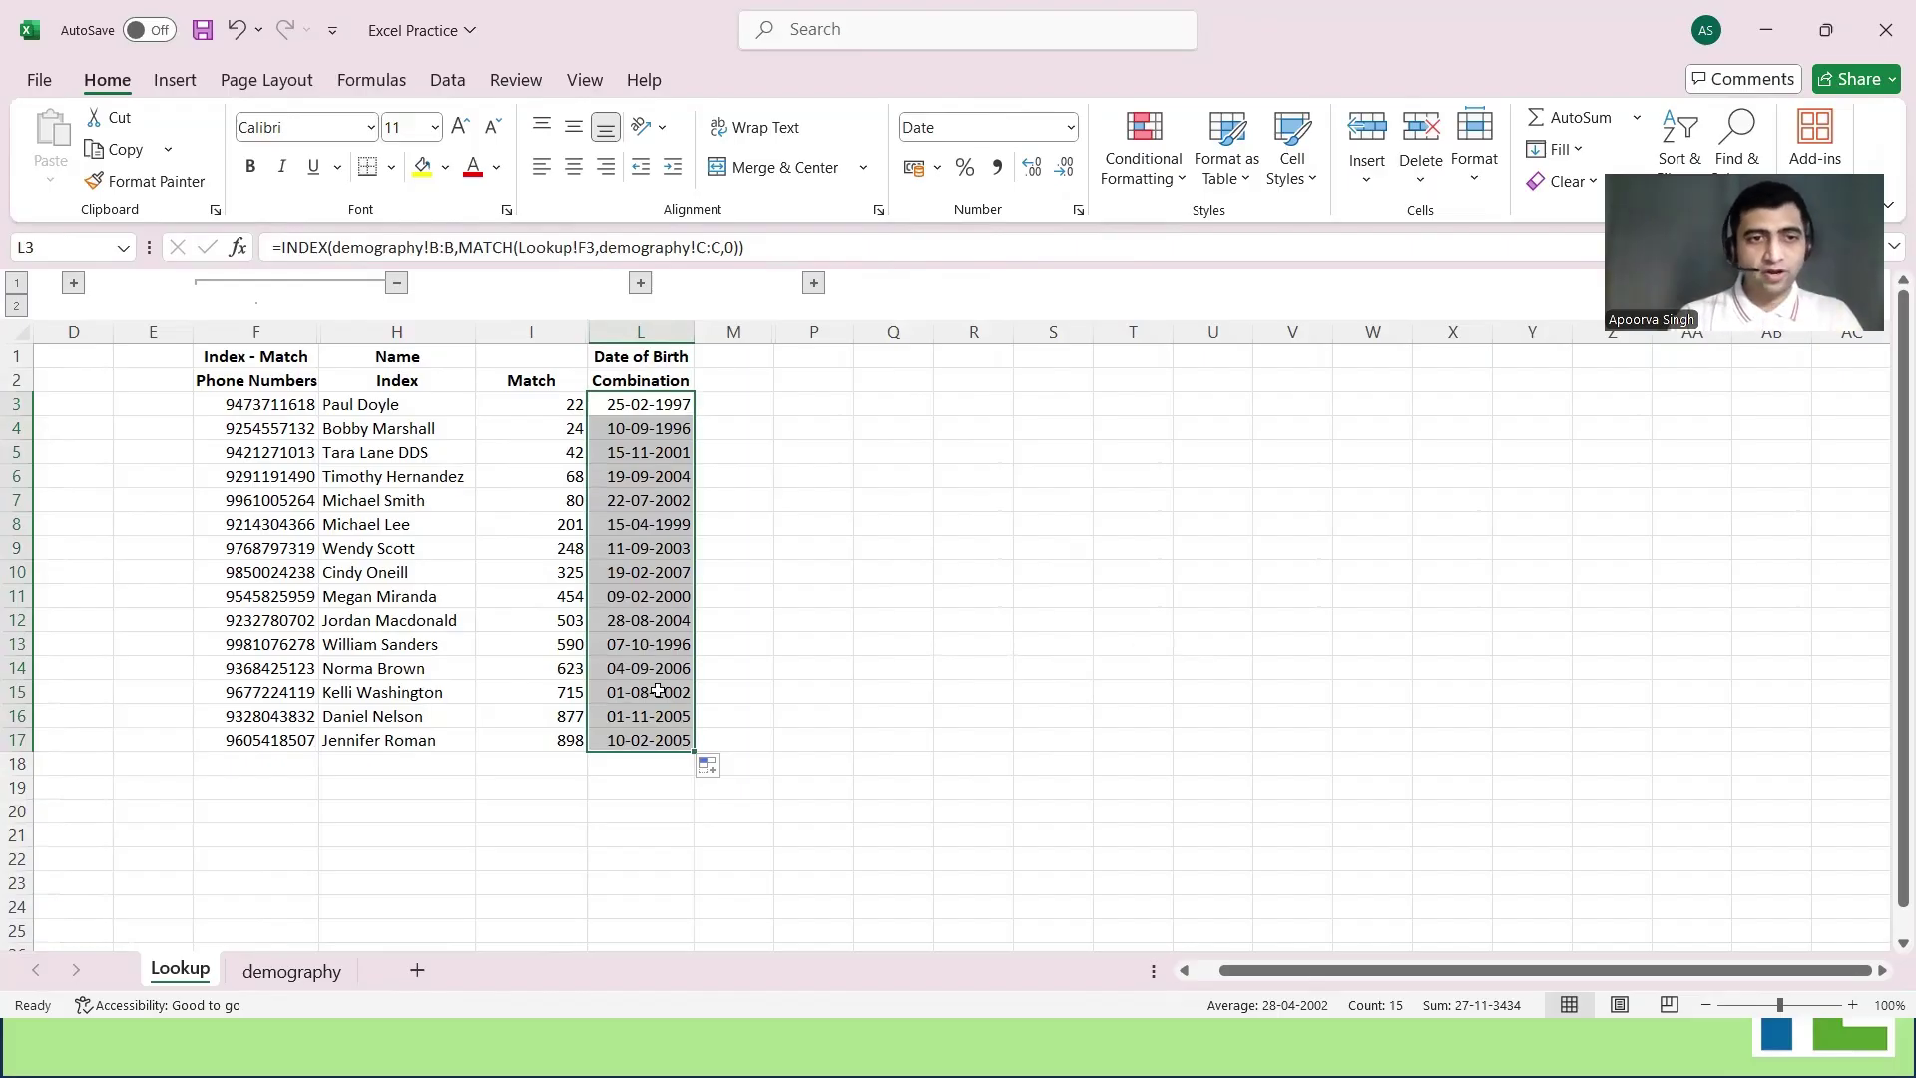
left_click(276, 668)
key("ctrl+shift+Right")
left_click(421, 171)
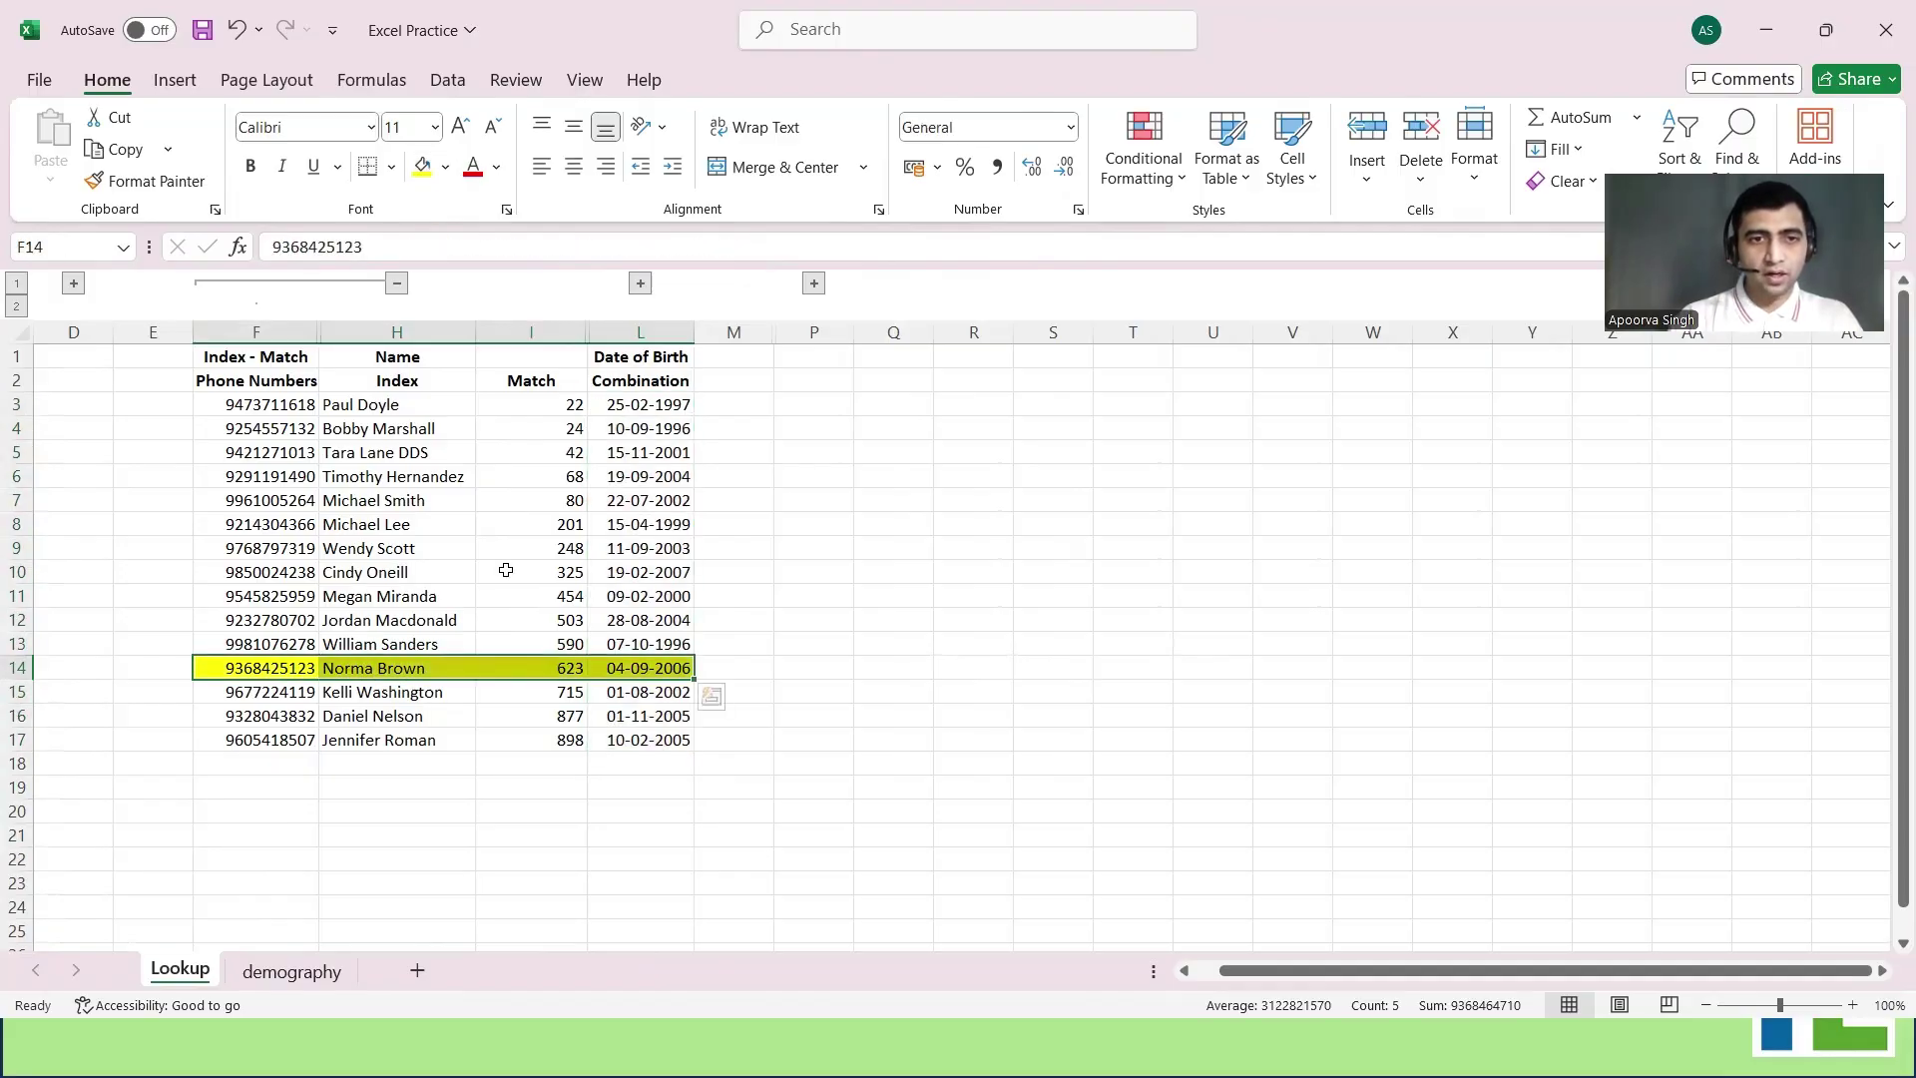
left_click(367, 804)
Copy the phone number in F14 and search for it in the demography sheet's Phone Number column
left_click(277, 661)
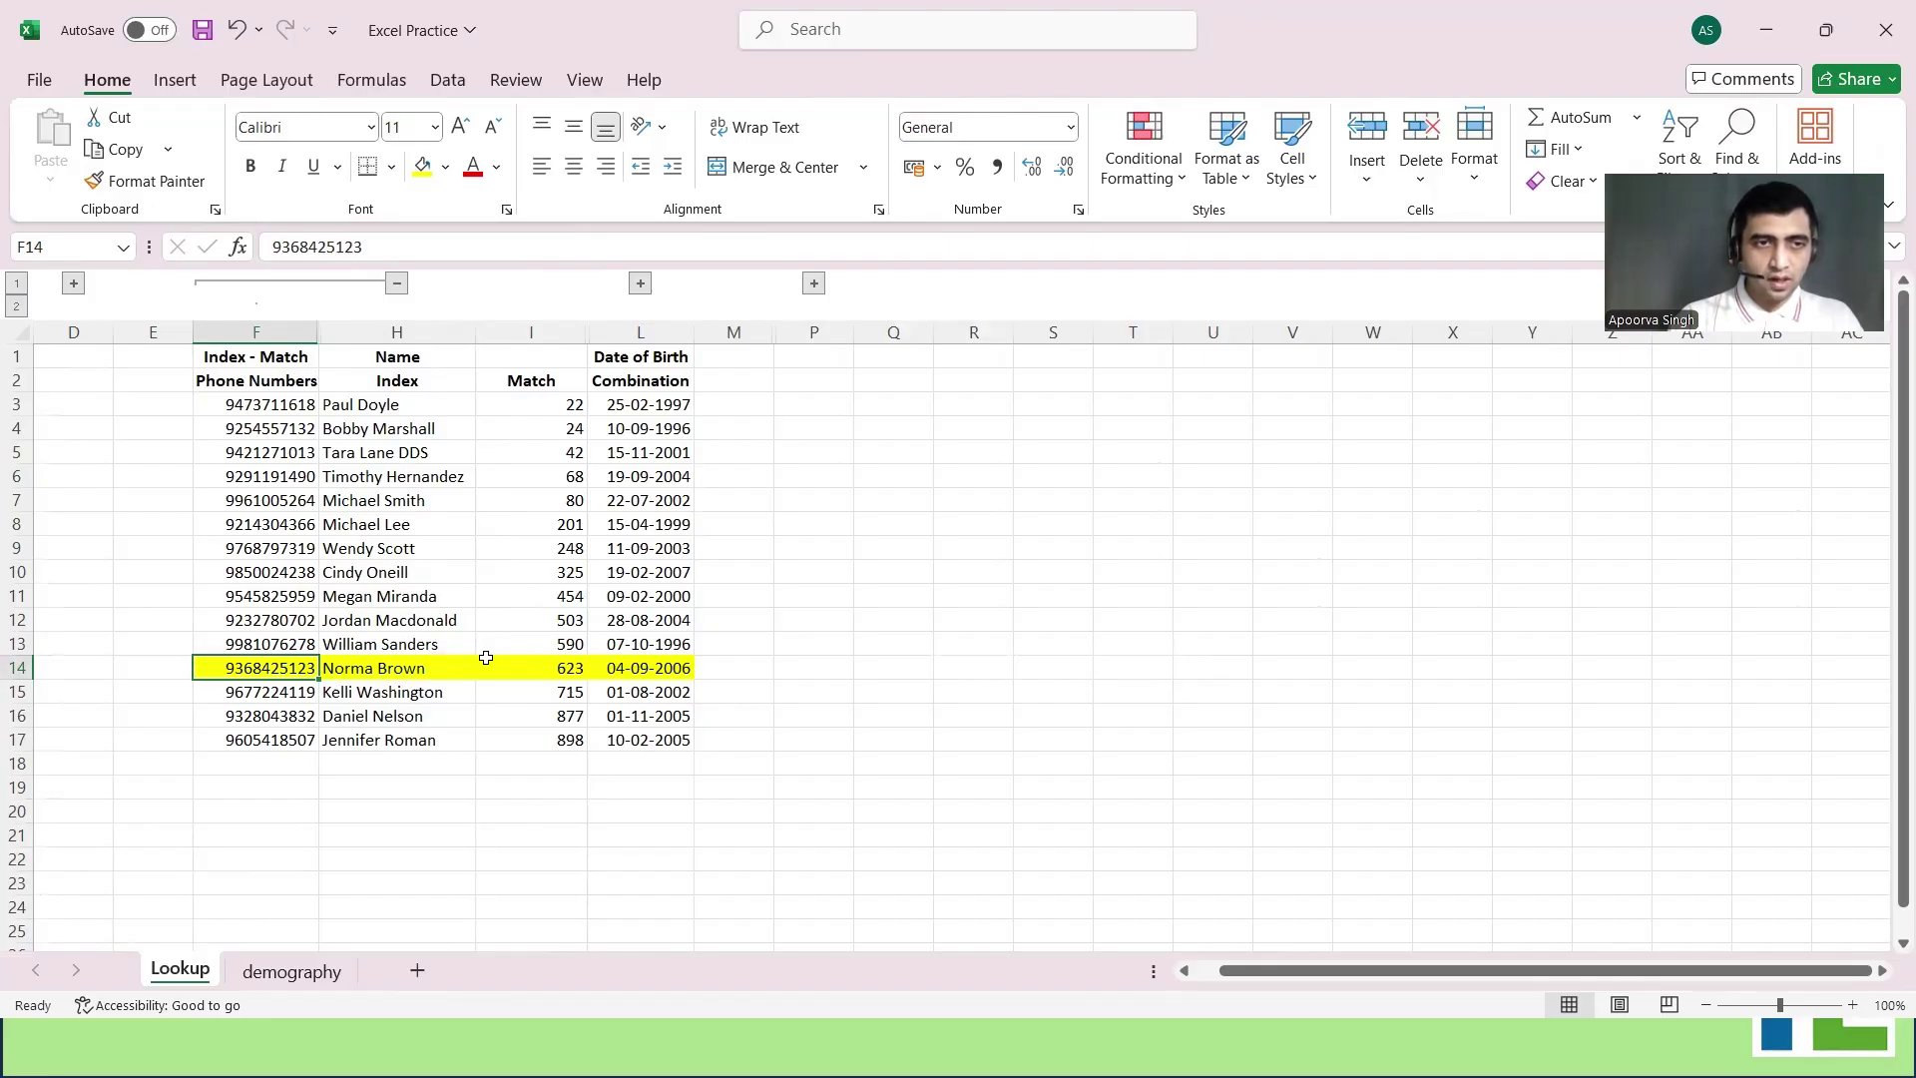
key("ctrl+c")
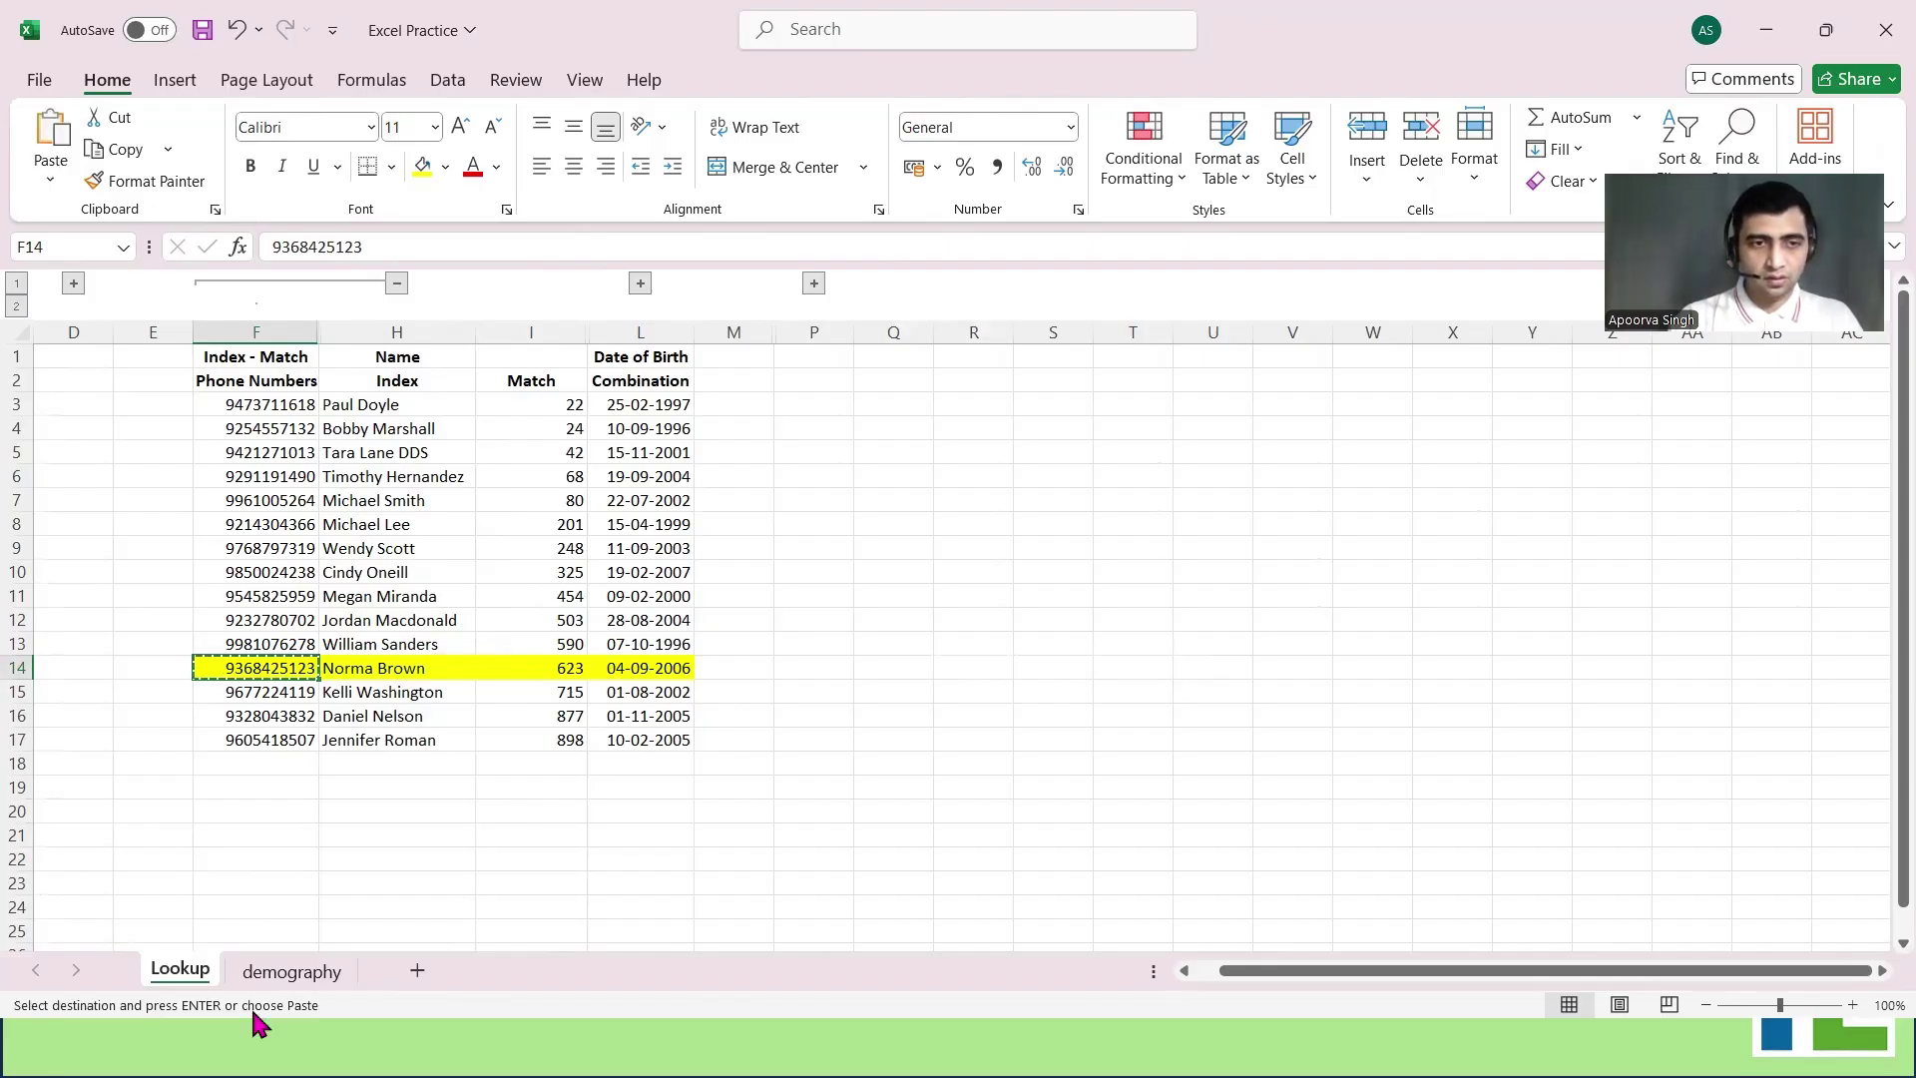
left_click(291, 971)
left_click(409, 280)
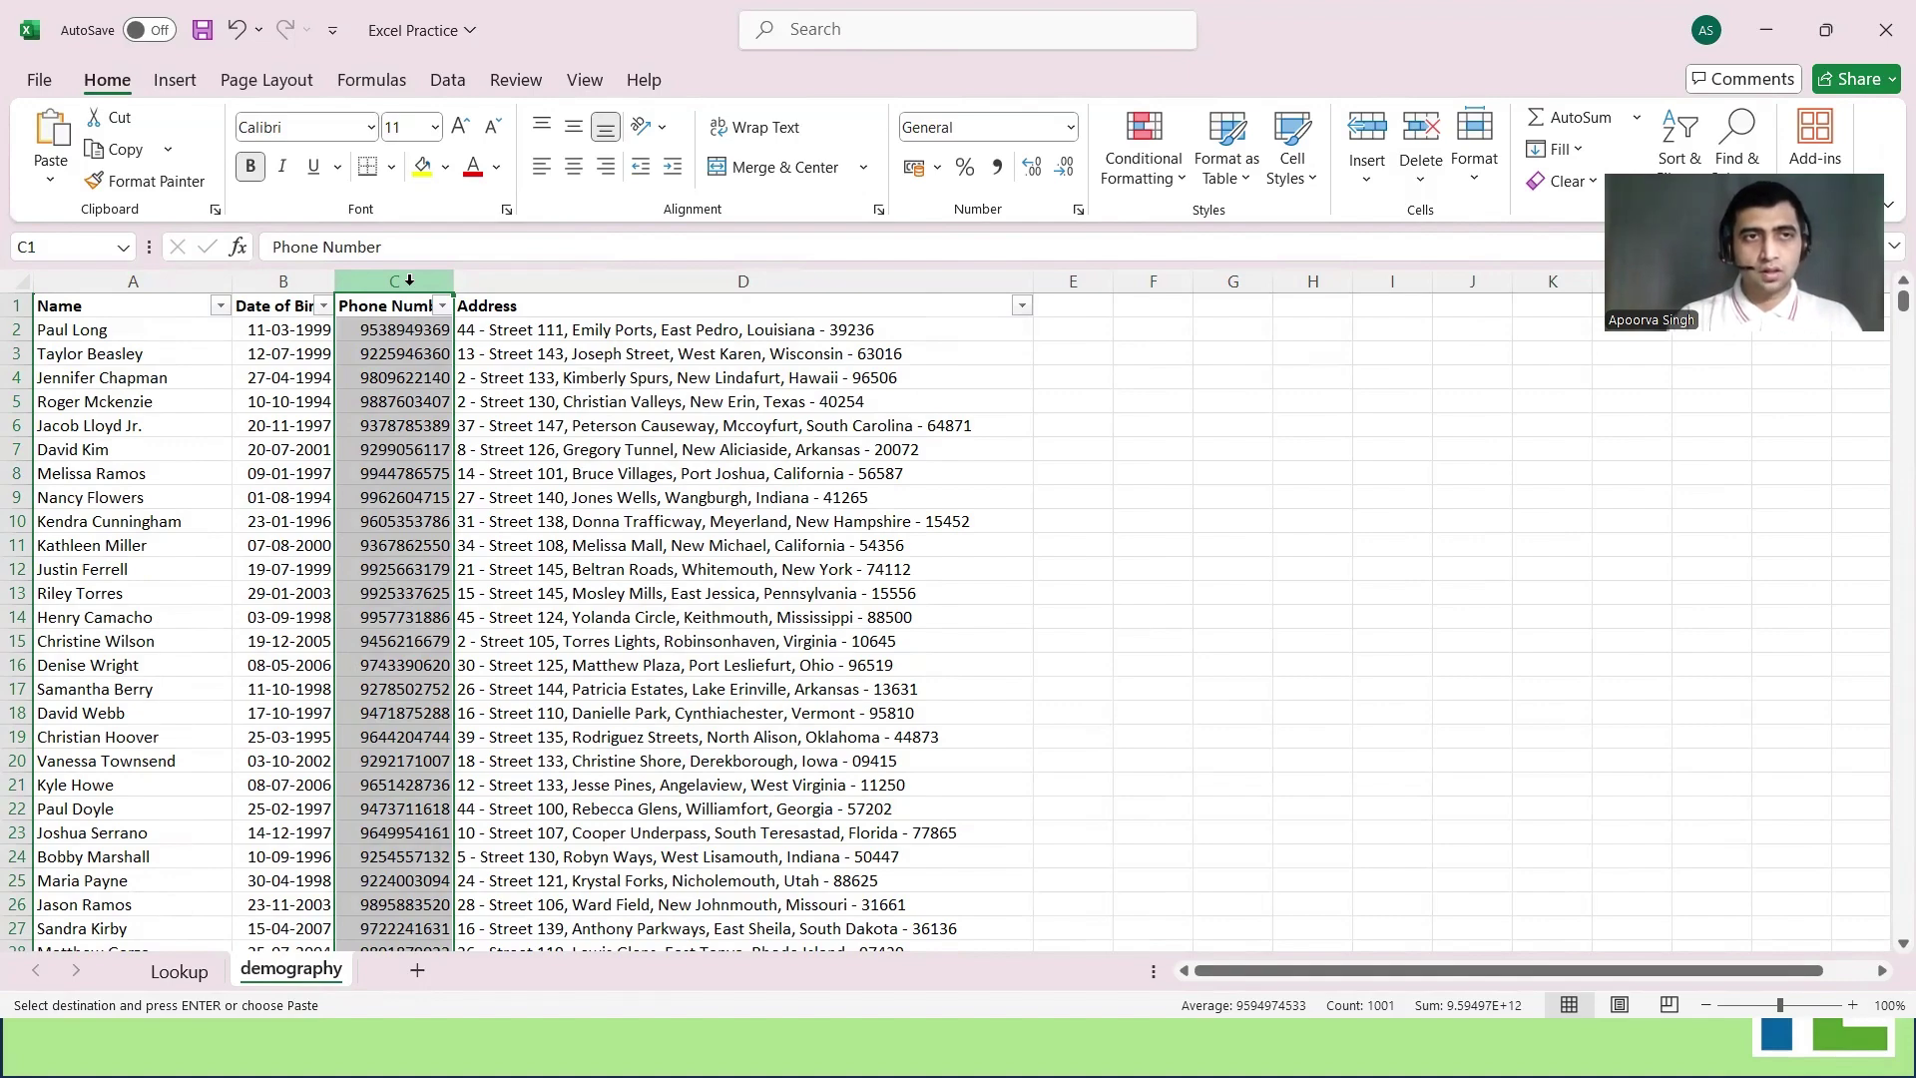
key("ctrl+f")
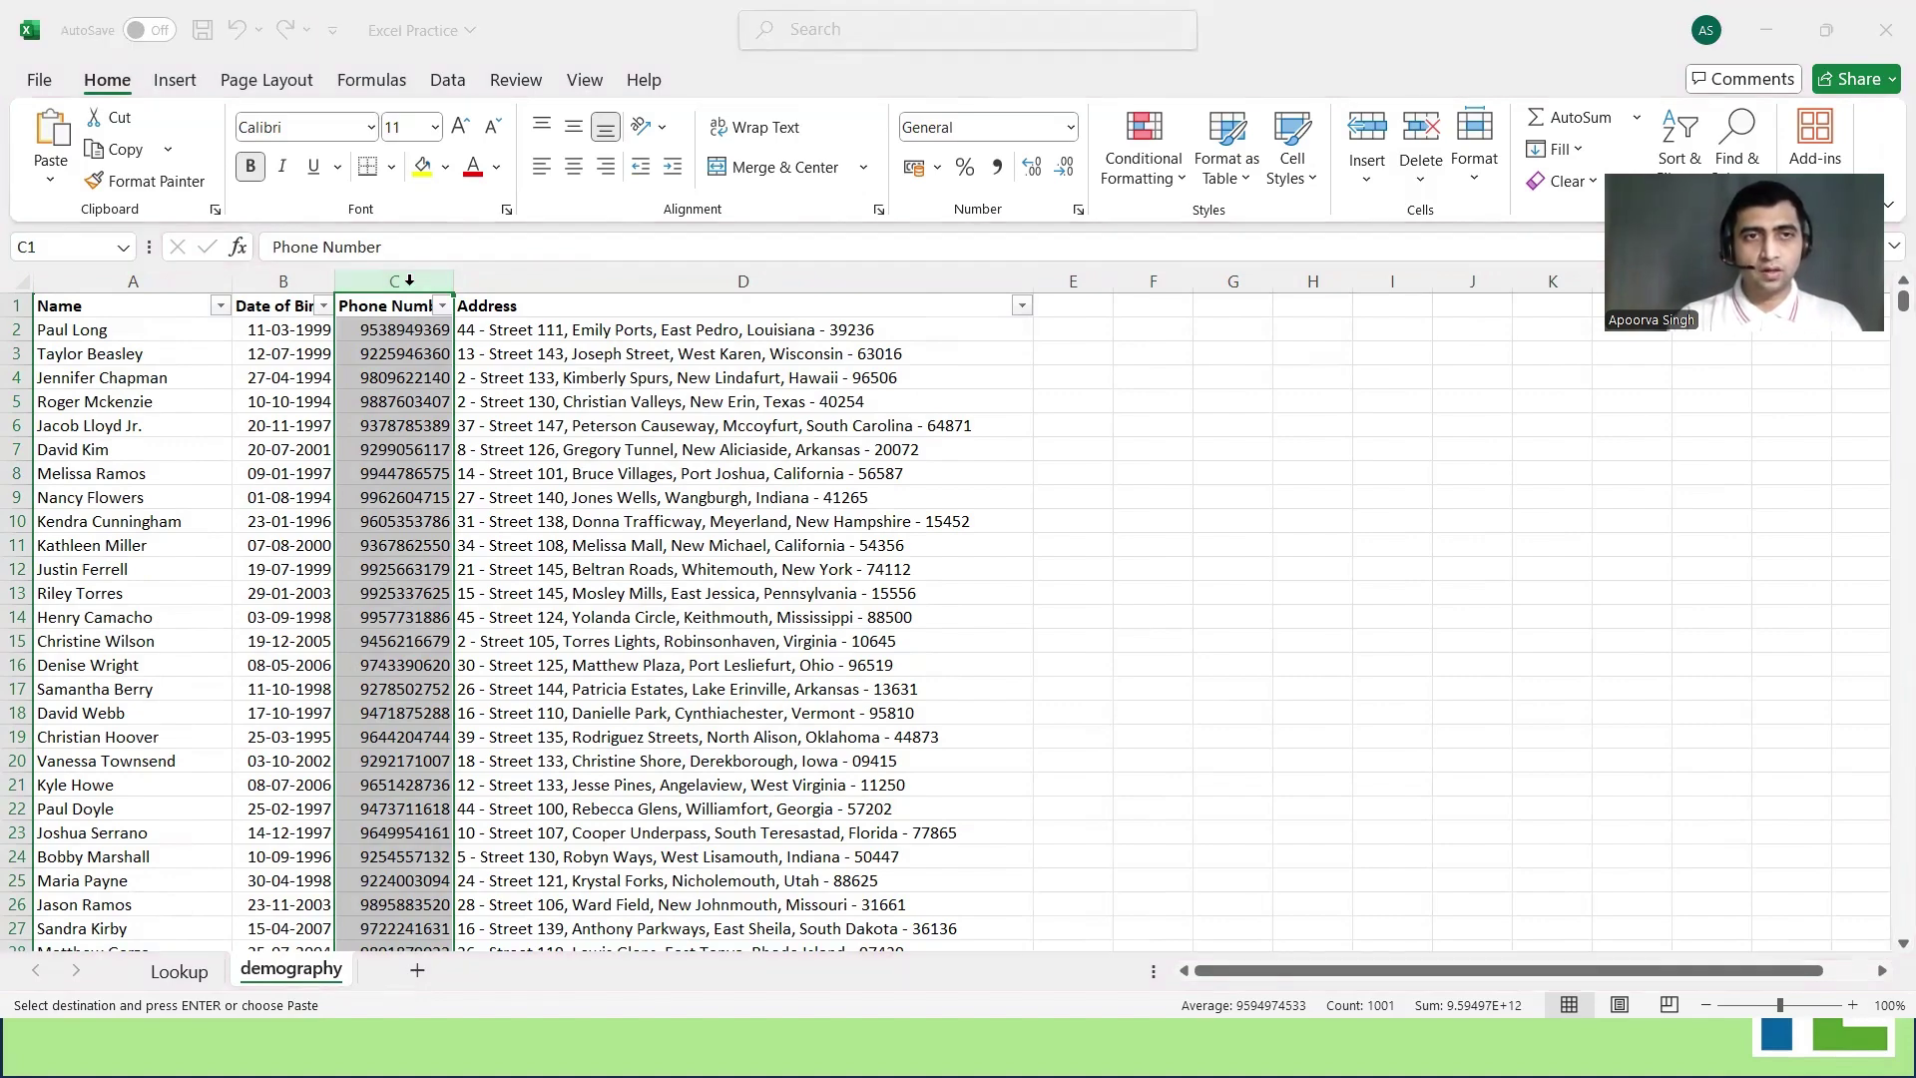
key("Return")
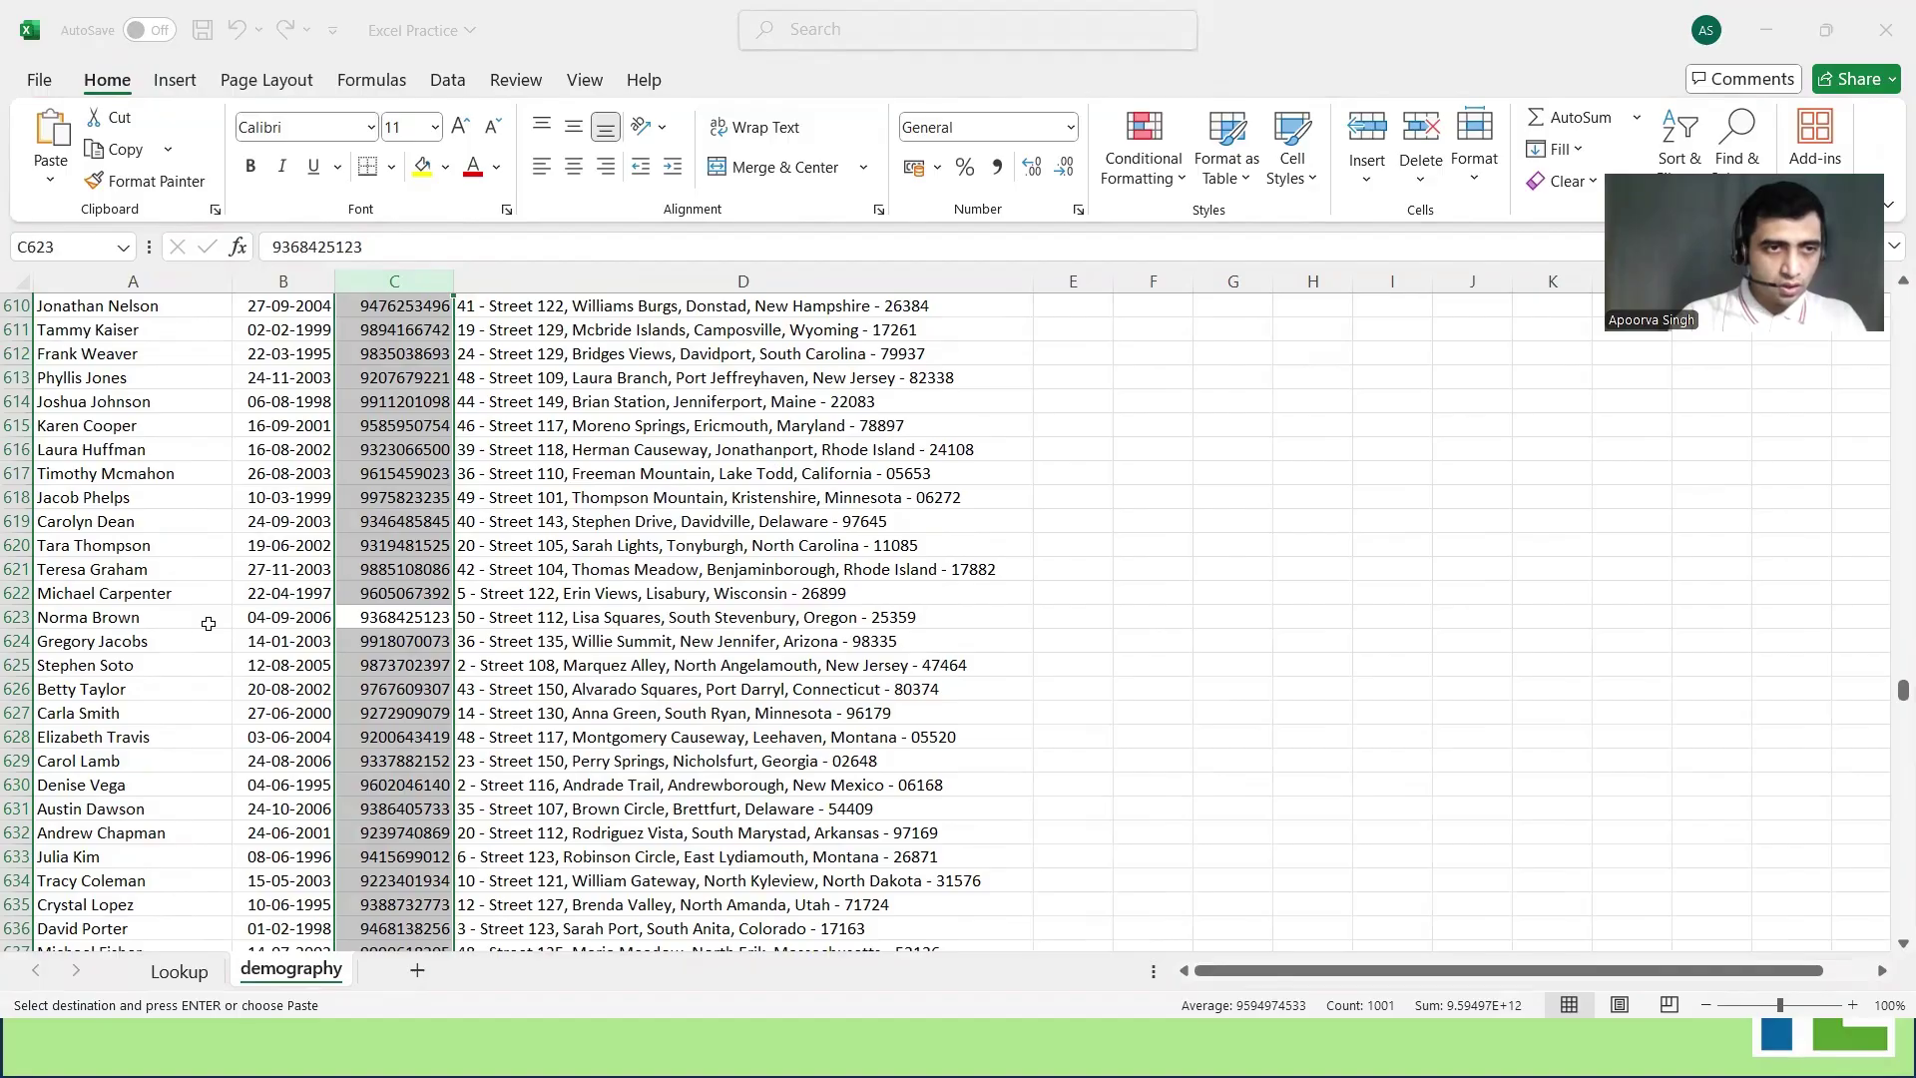
key("Escape")
Highlight the matching record's name, date of birth and phone number, A623:C623 on the demography sheet, with yellow
left_click(167, 626)
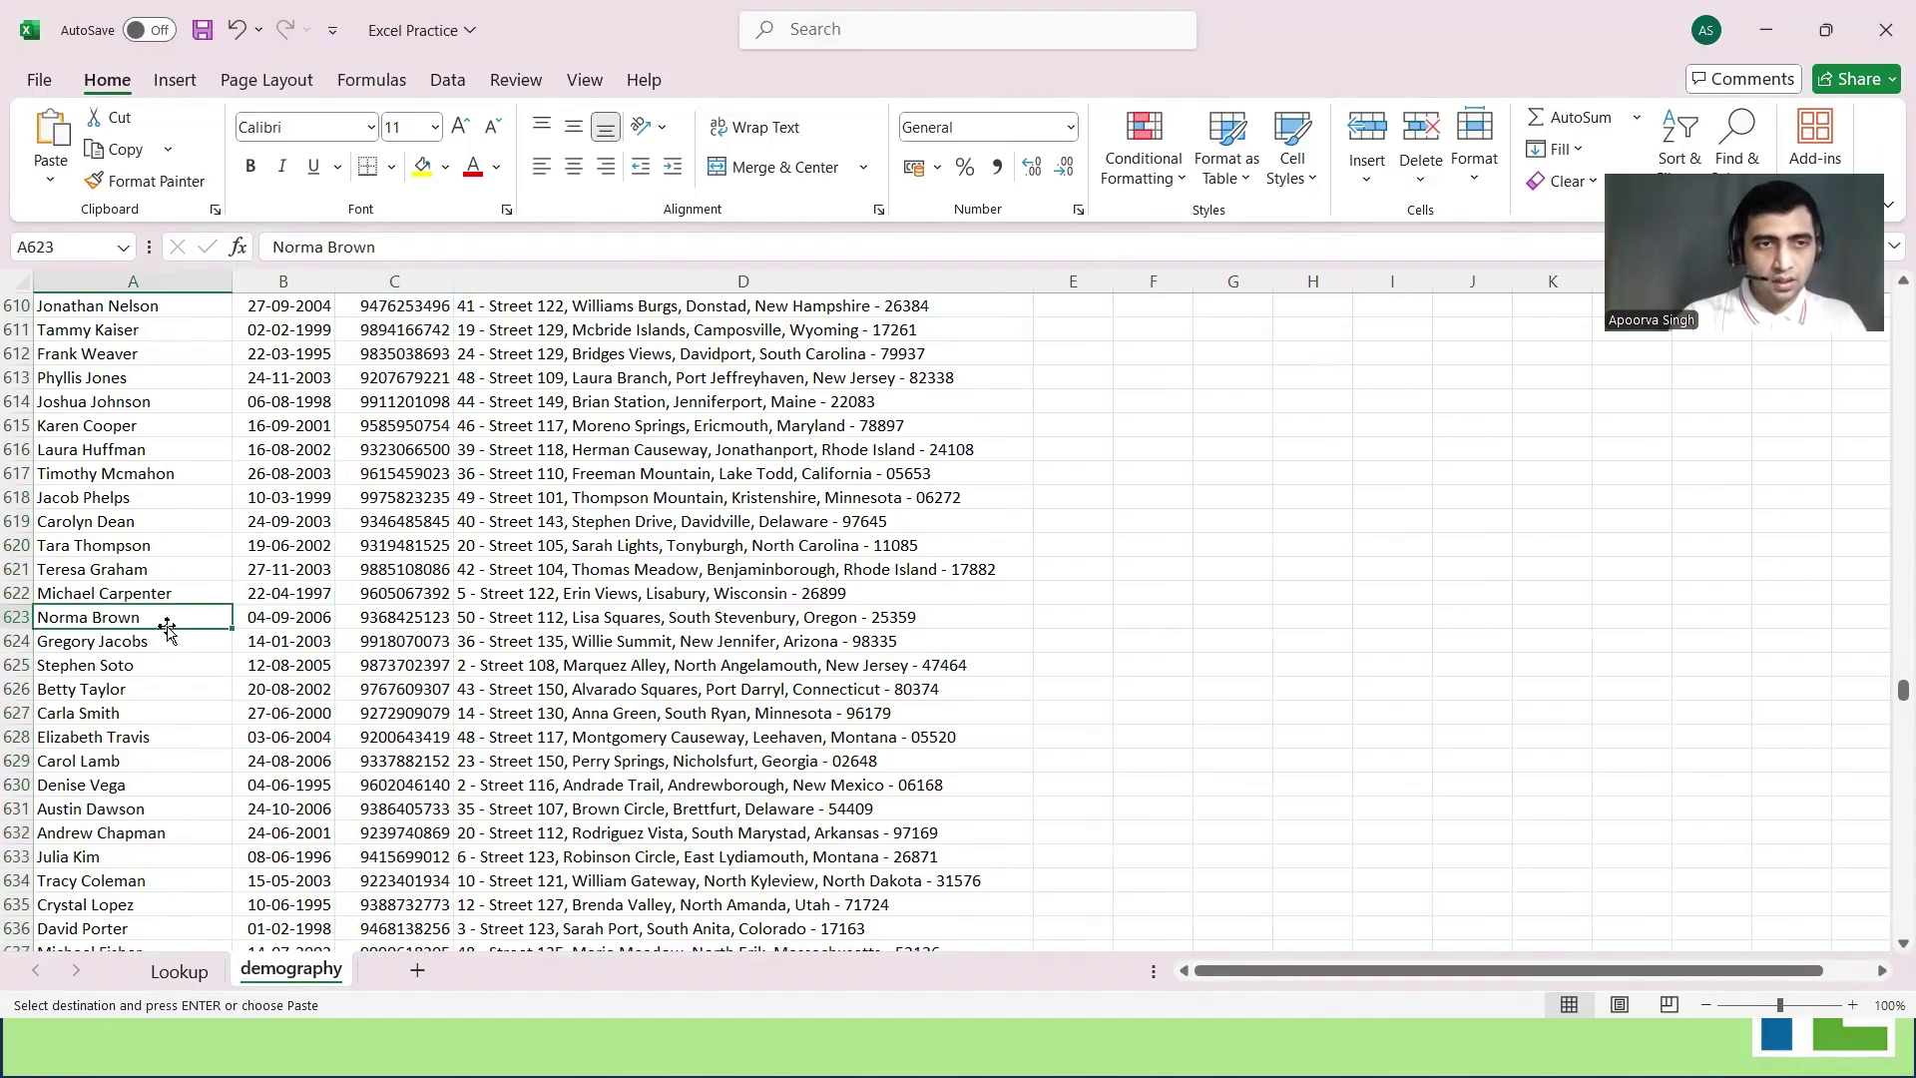
key("shift+Right")
key("shift+Right")
key("shift+Right")
key("shift+Left")
key("shift+Left")
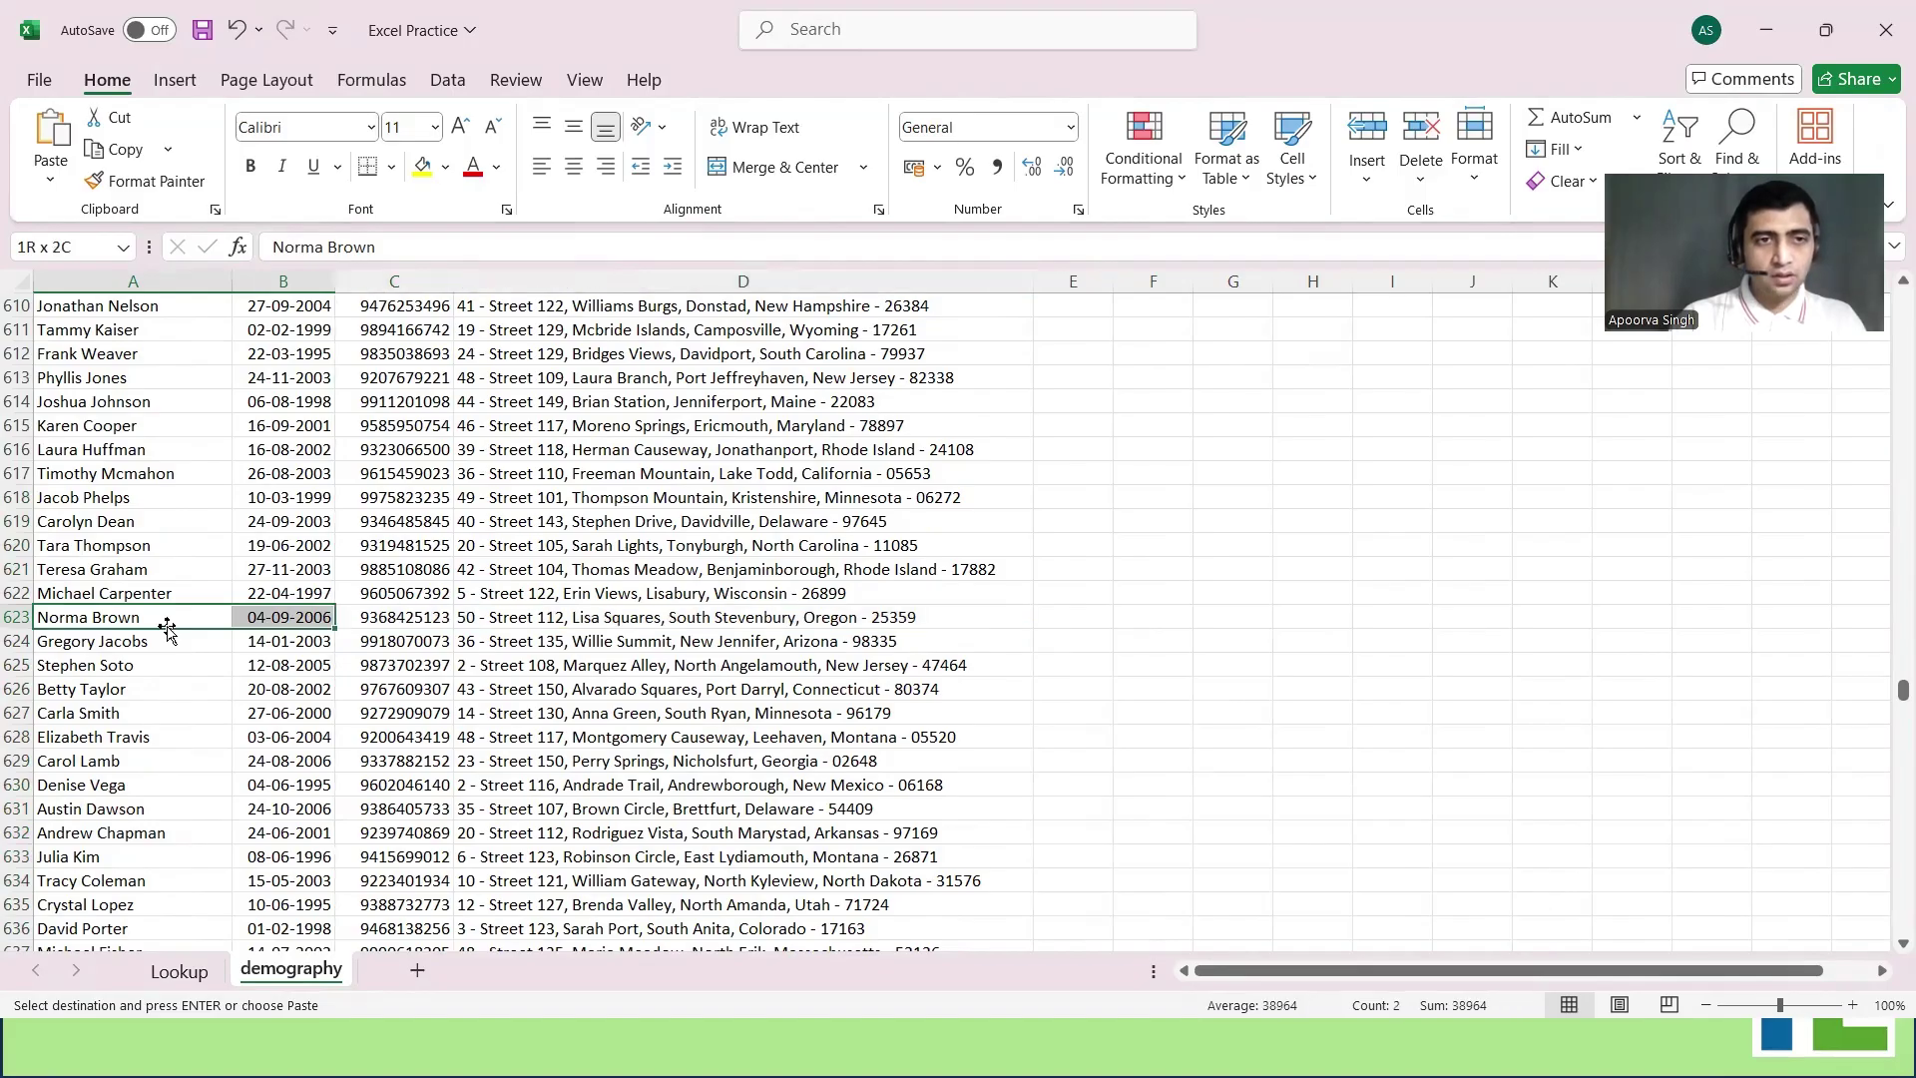
key("shift+Right")
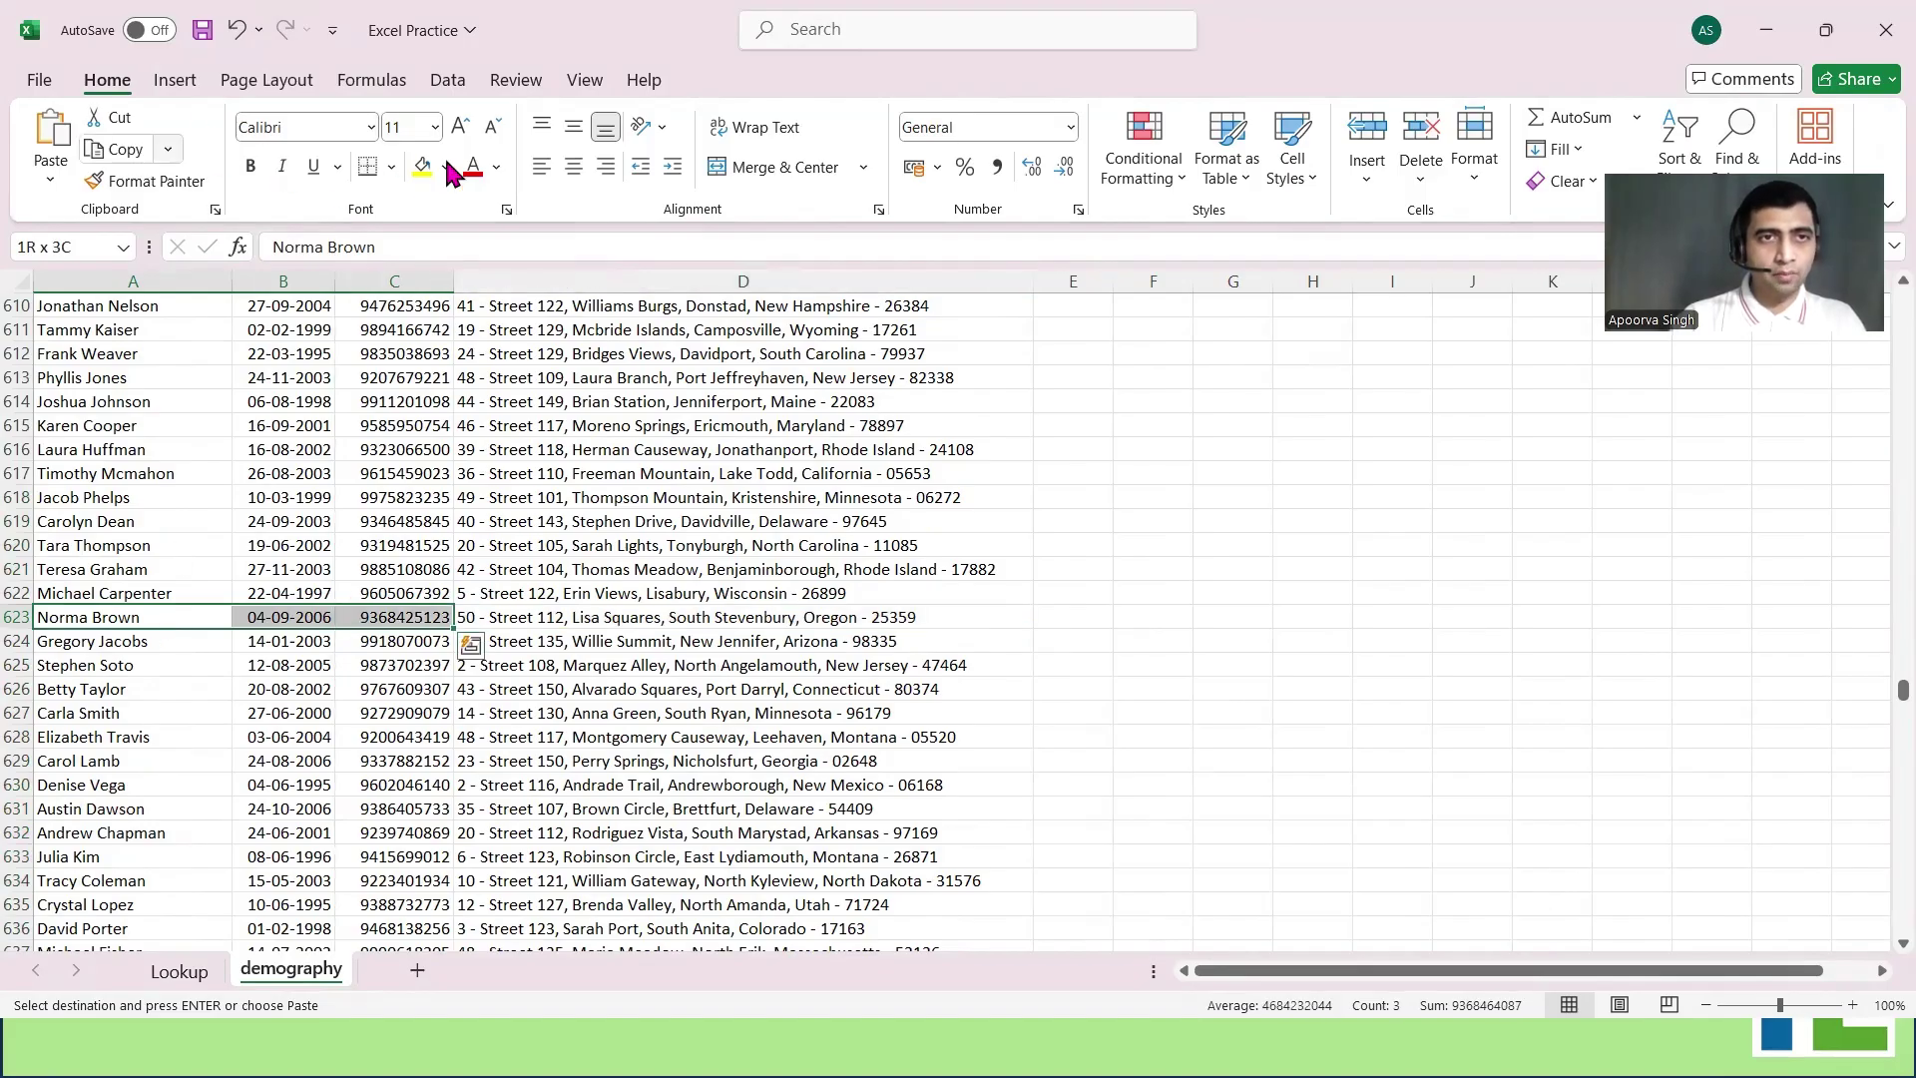
left_click(417, 169)
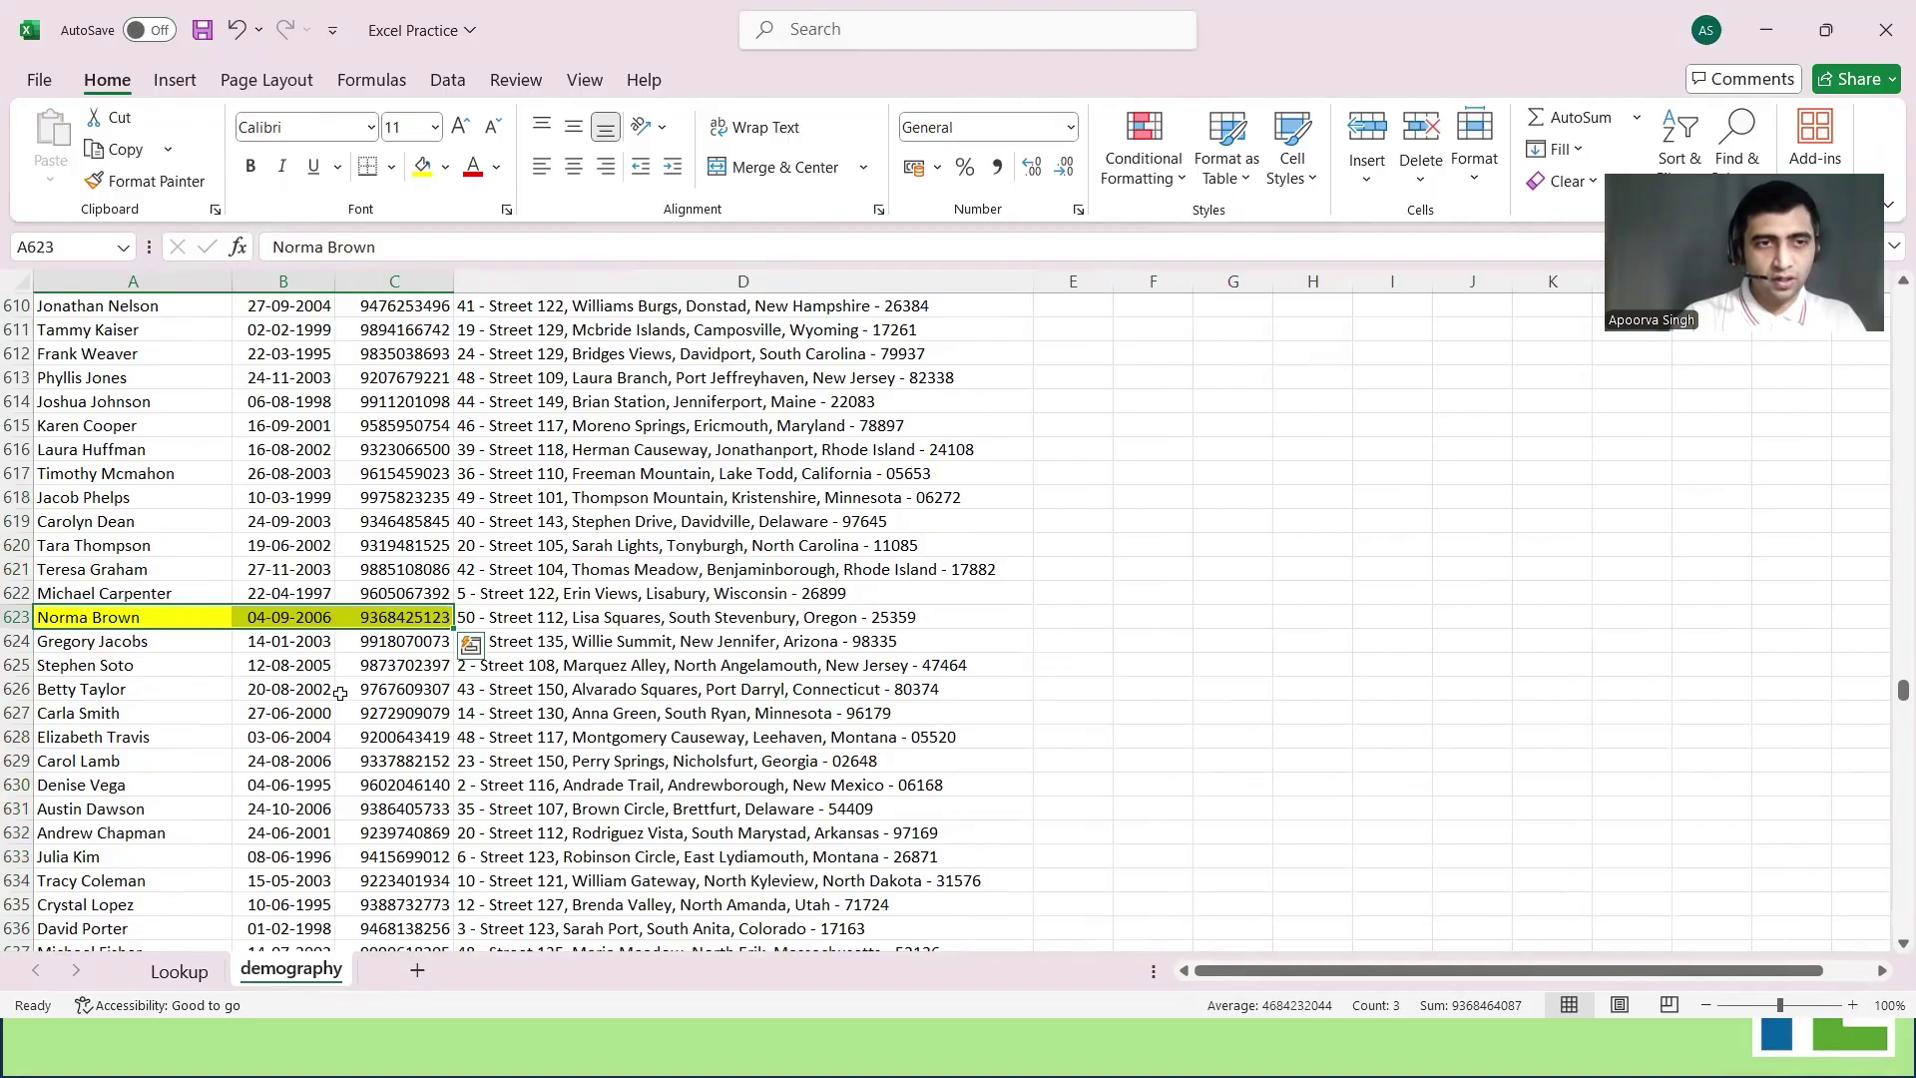
Check the name in H14 on the Lookup sheet against the source record and fill the date of birth in L14 with light green
left_click(180, 971)
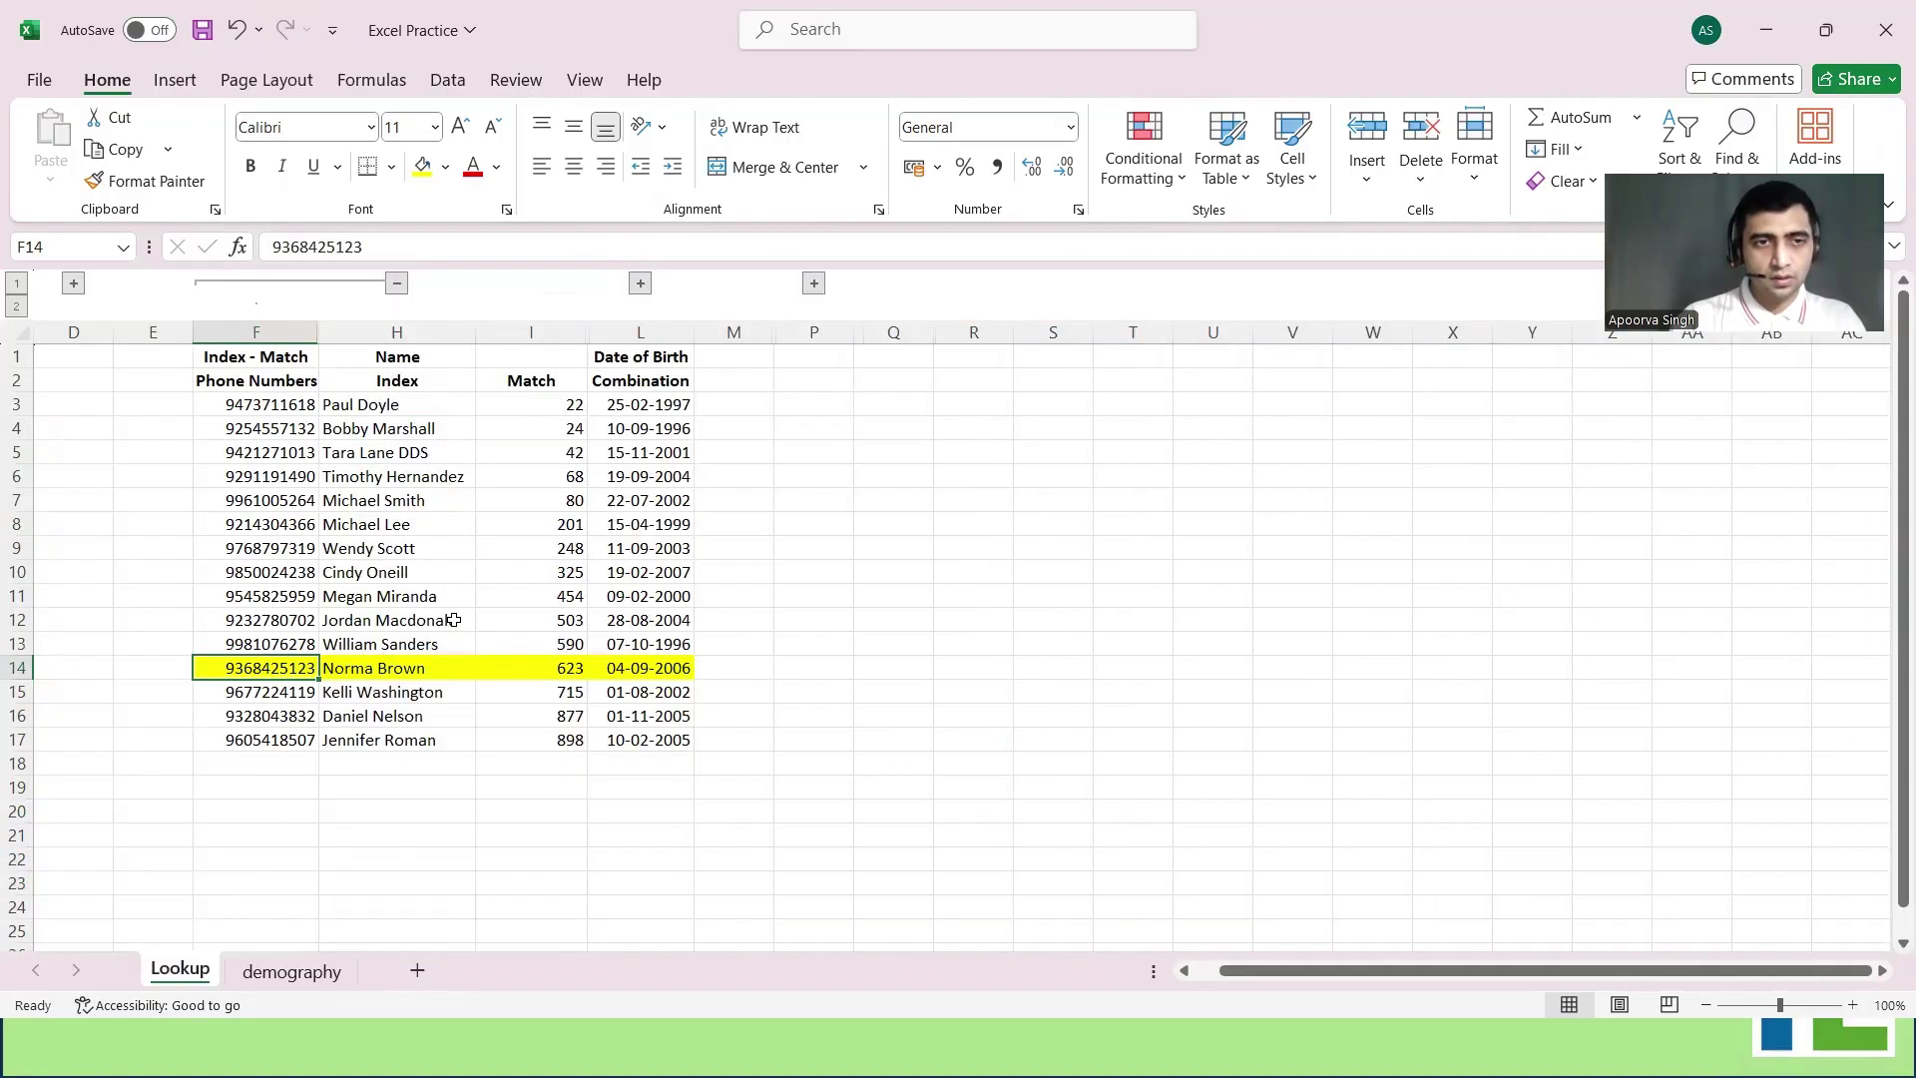
left_click(401, 669)
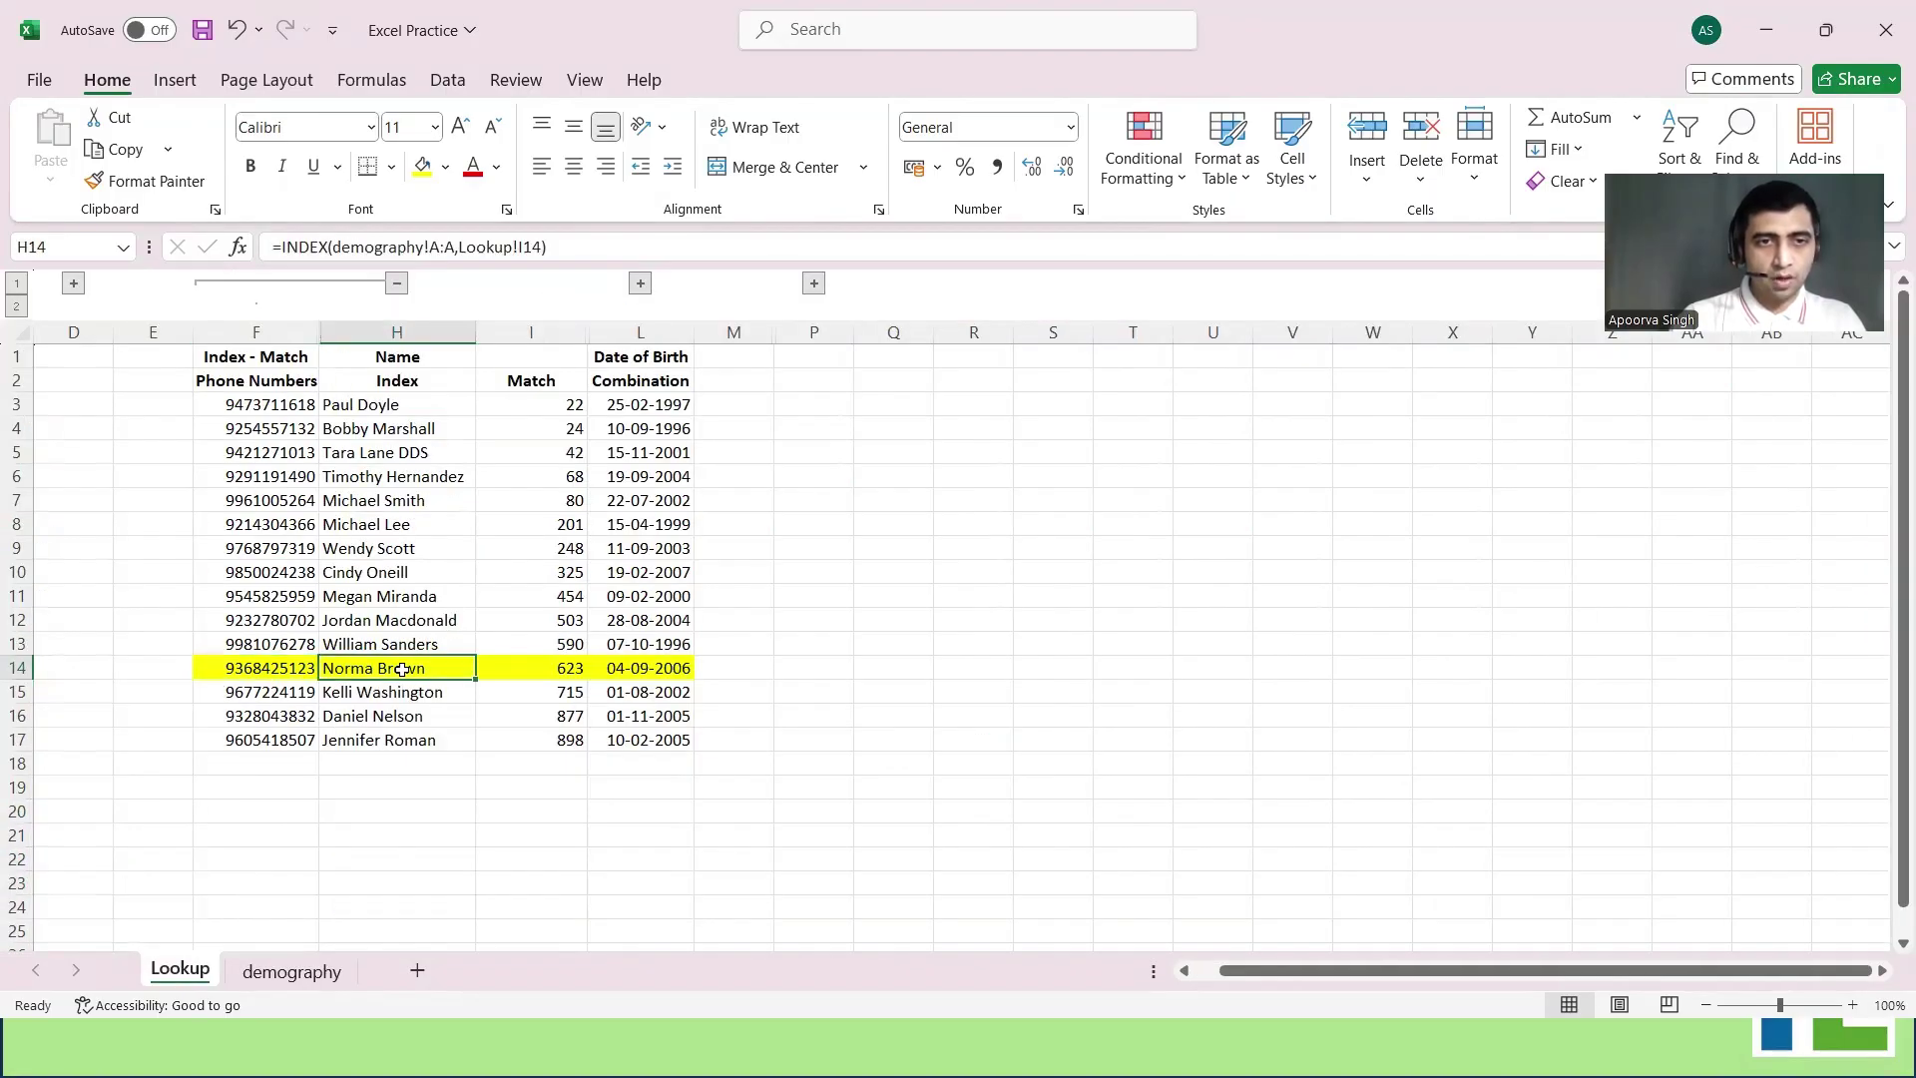
left_click(685, 666)
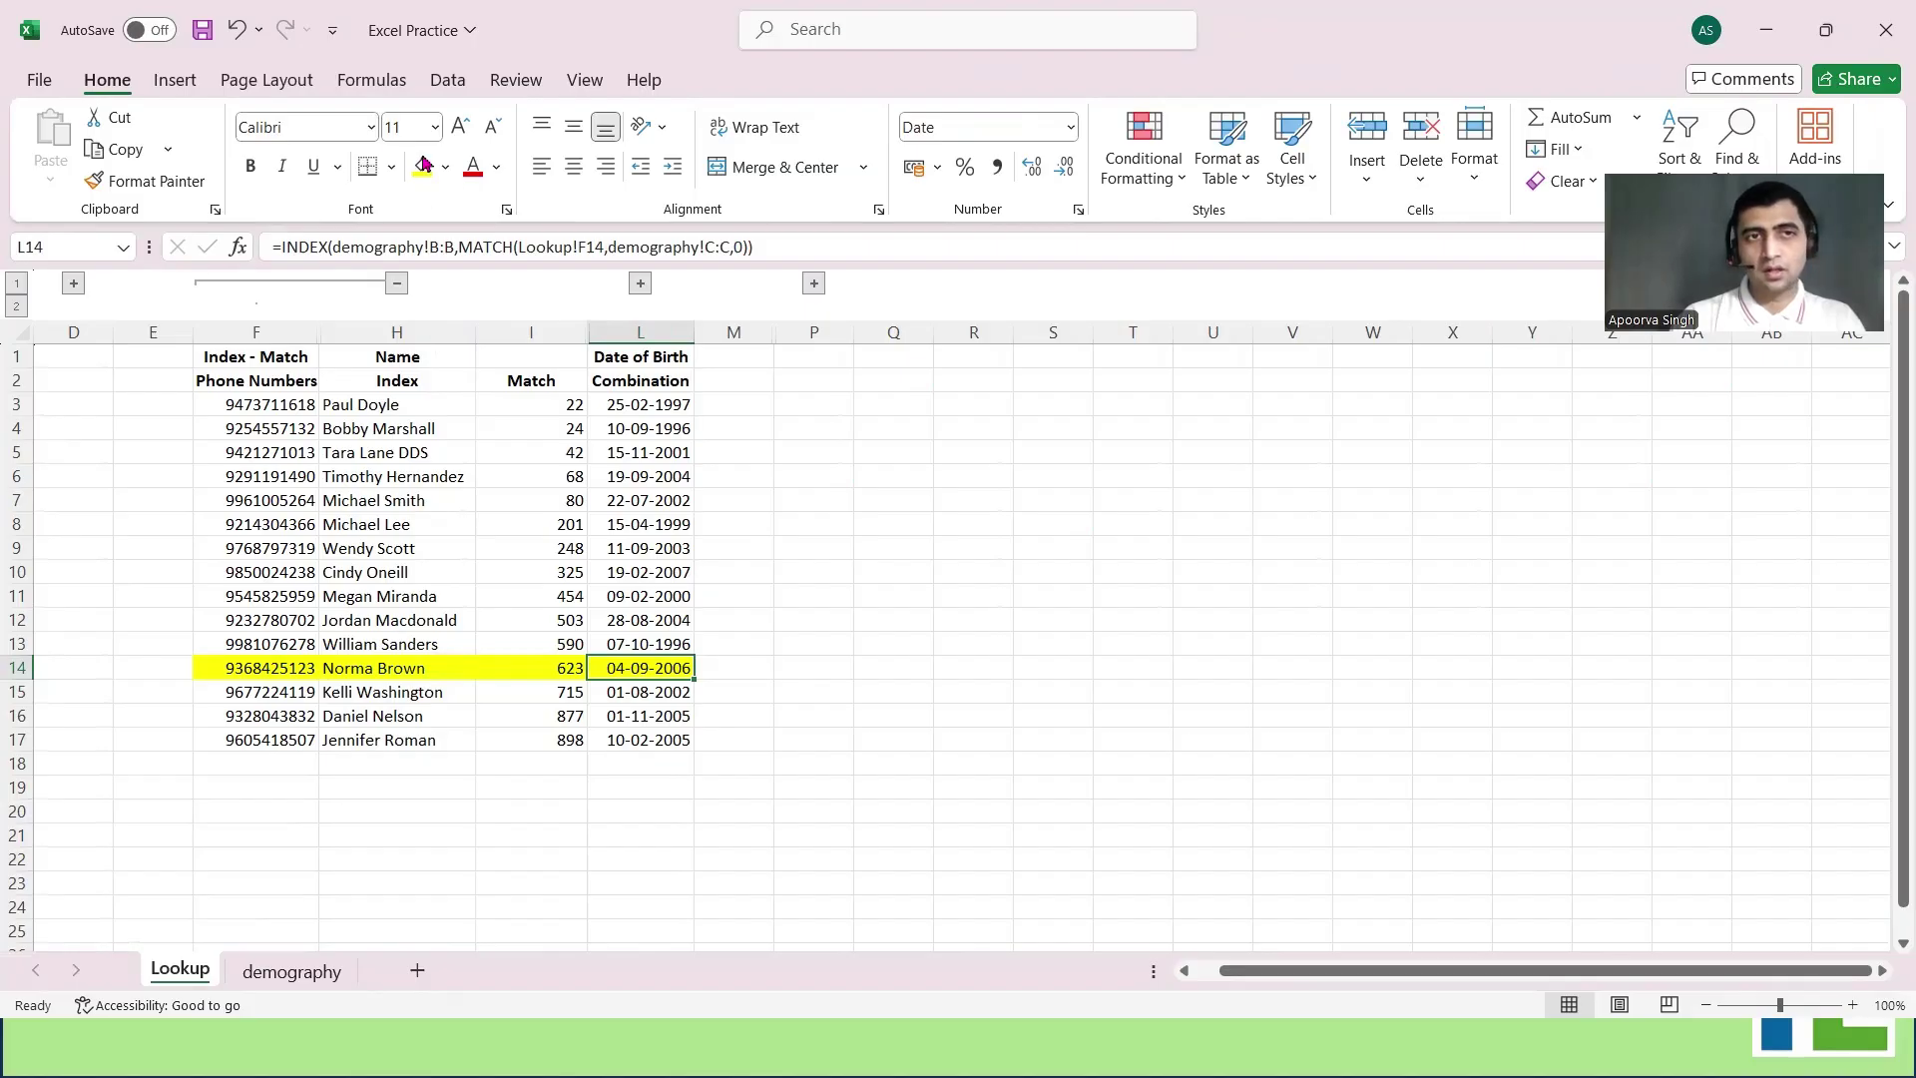
left_click(444, 168)
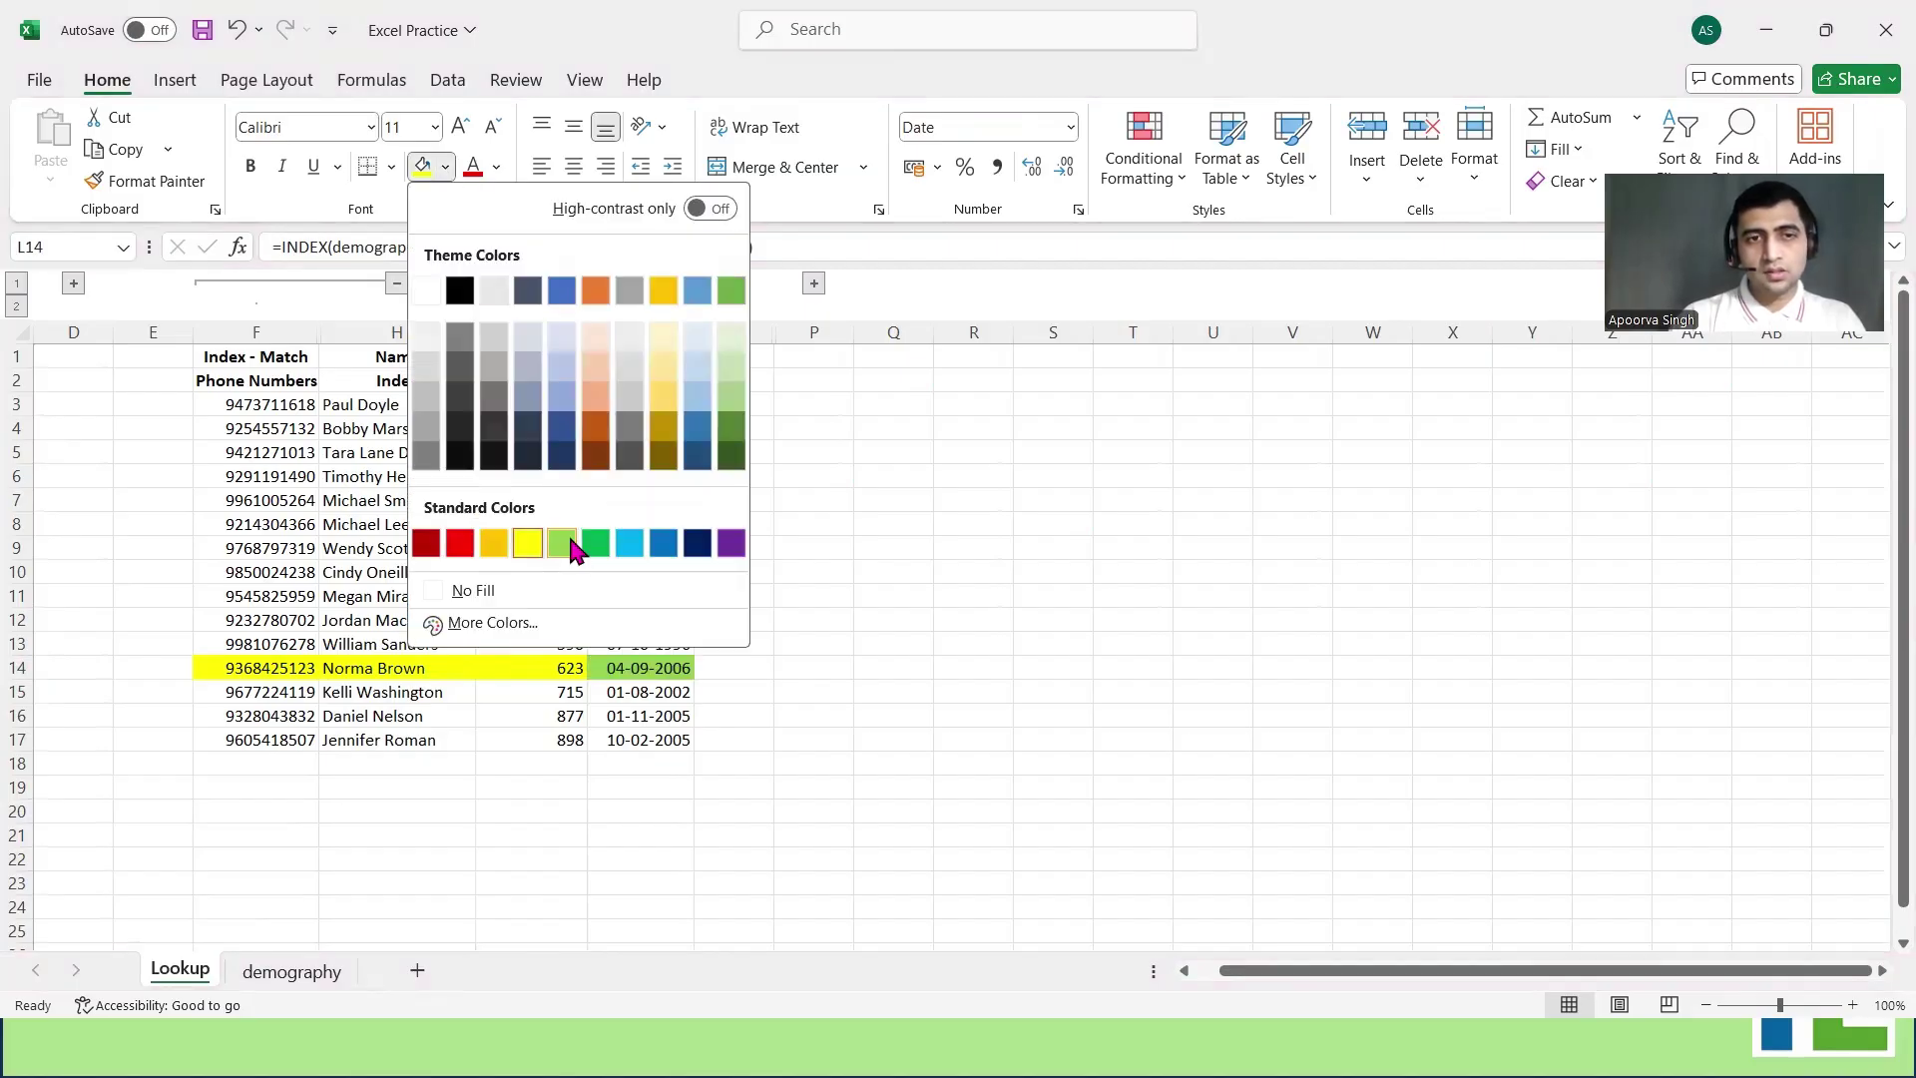
left_click(562, 544)
left_click(727, 614)
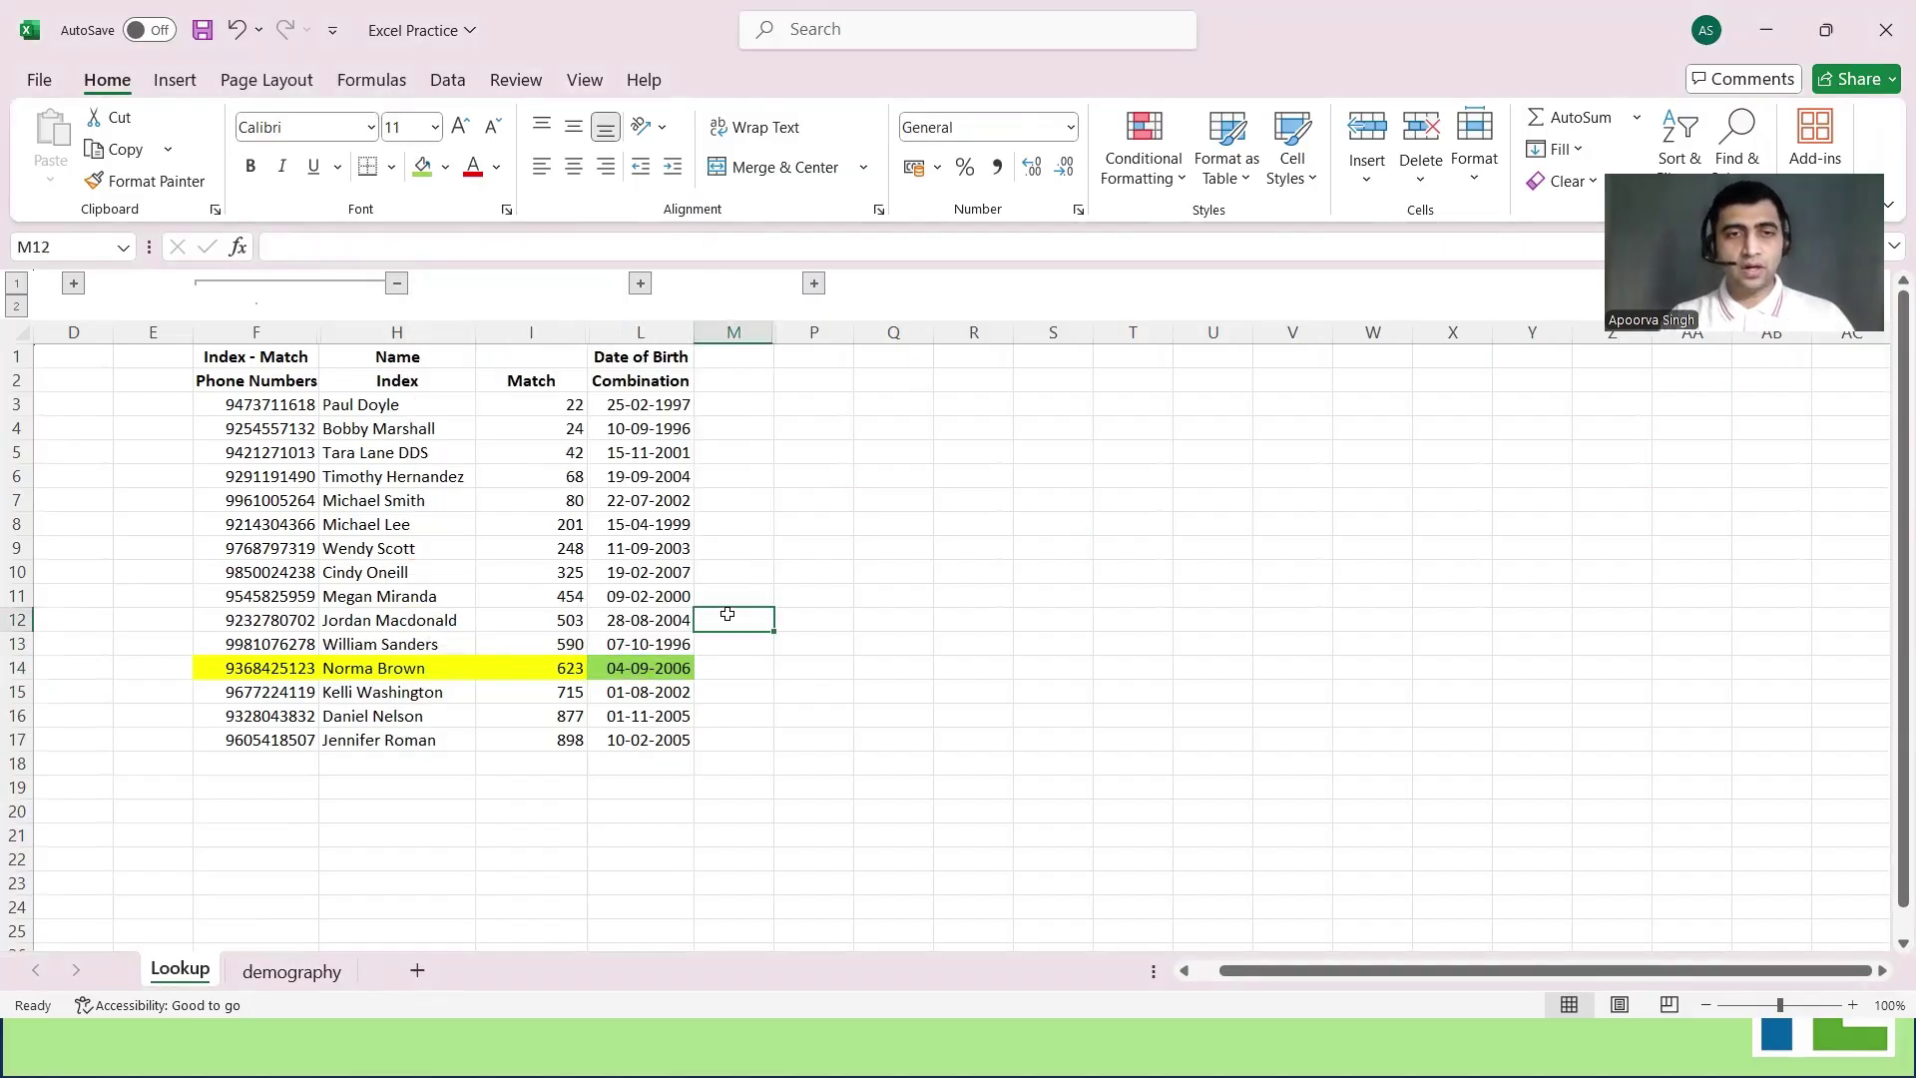